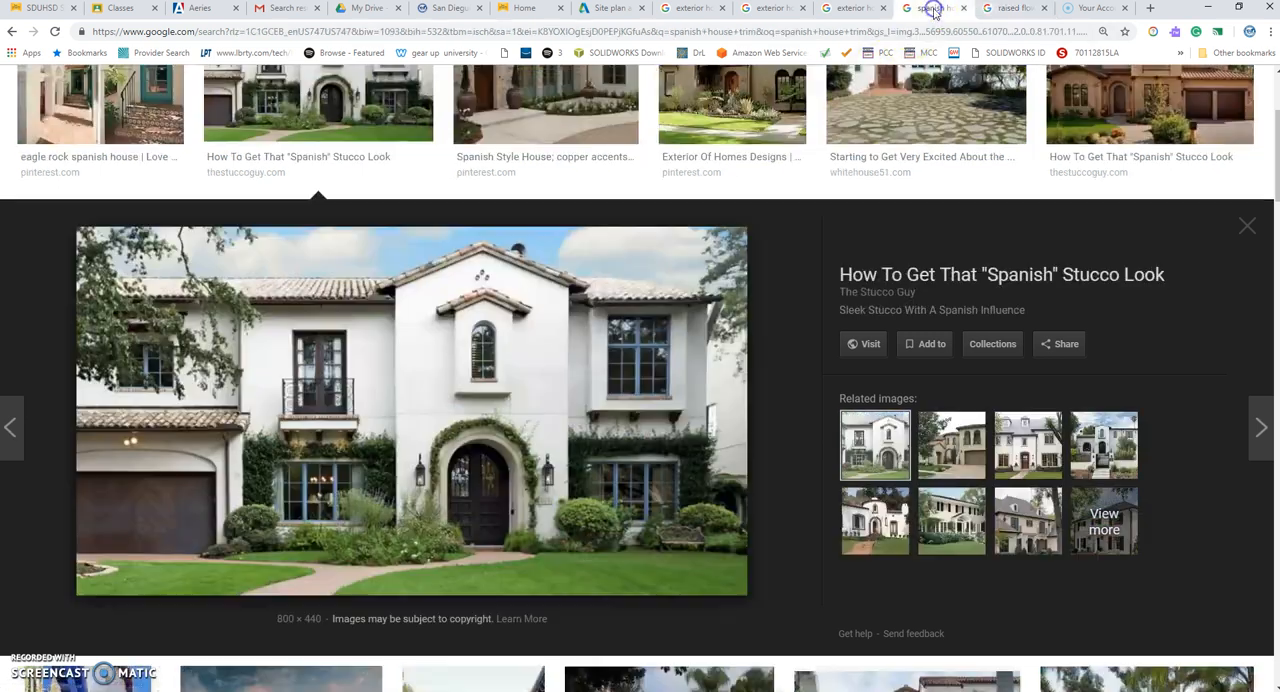
Review the reference images of Spanish stucco style, exterior house molding and exterior house trim in the open image searches.
left_click(932, 9)
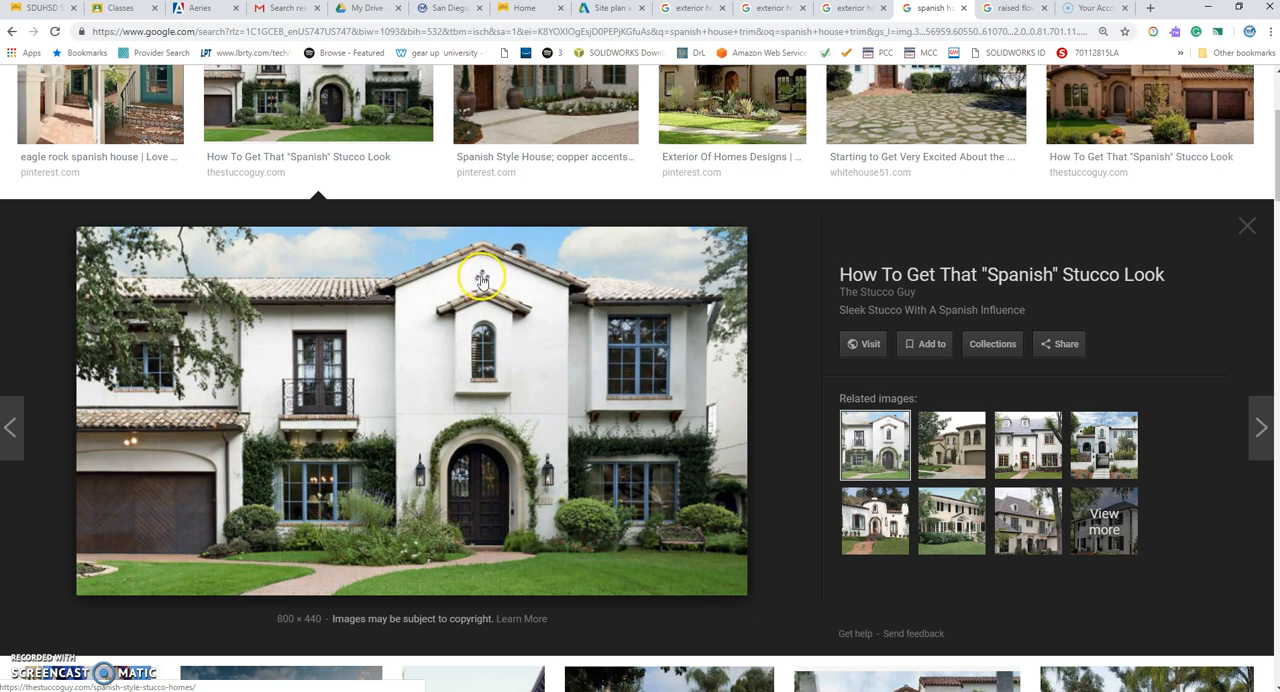
left_click(853, 9)
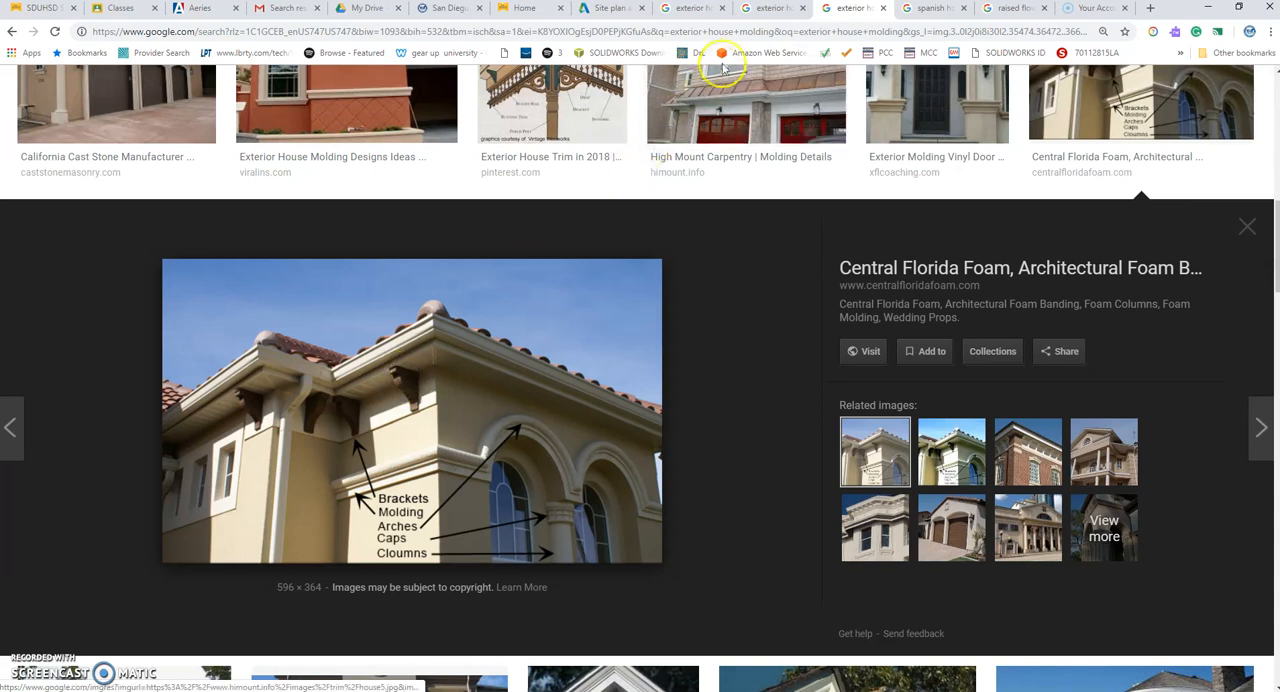
left_click(766, 9)
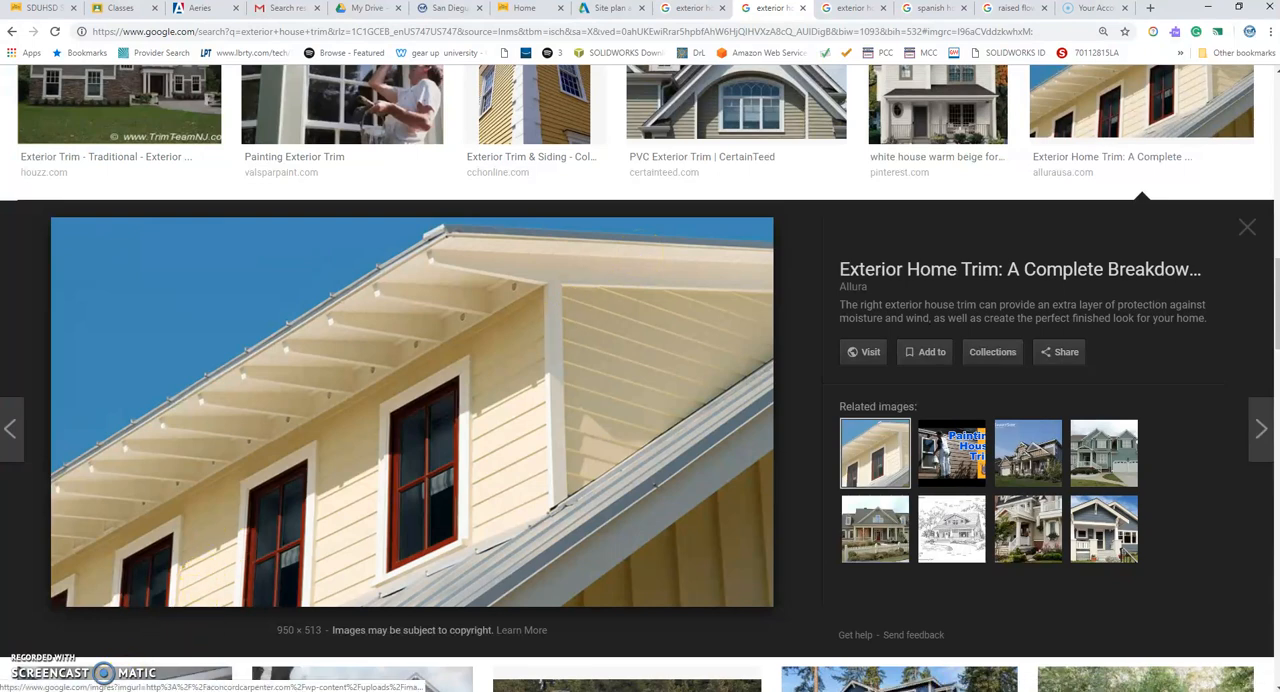
Switch to Revit and create an in-place component in the Generic Models category, named for the raised bed.
left_click(208, 690)
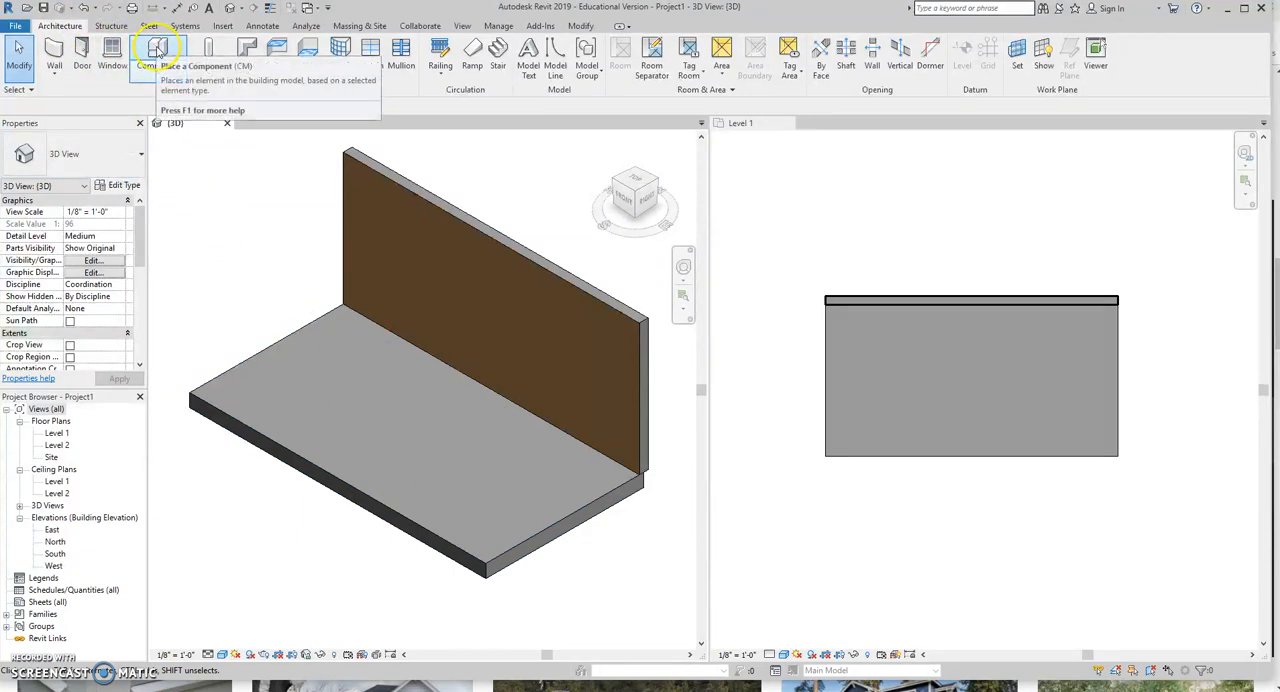
left_click(153, 80)
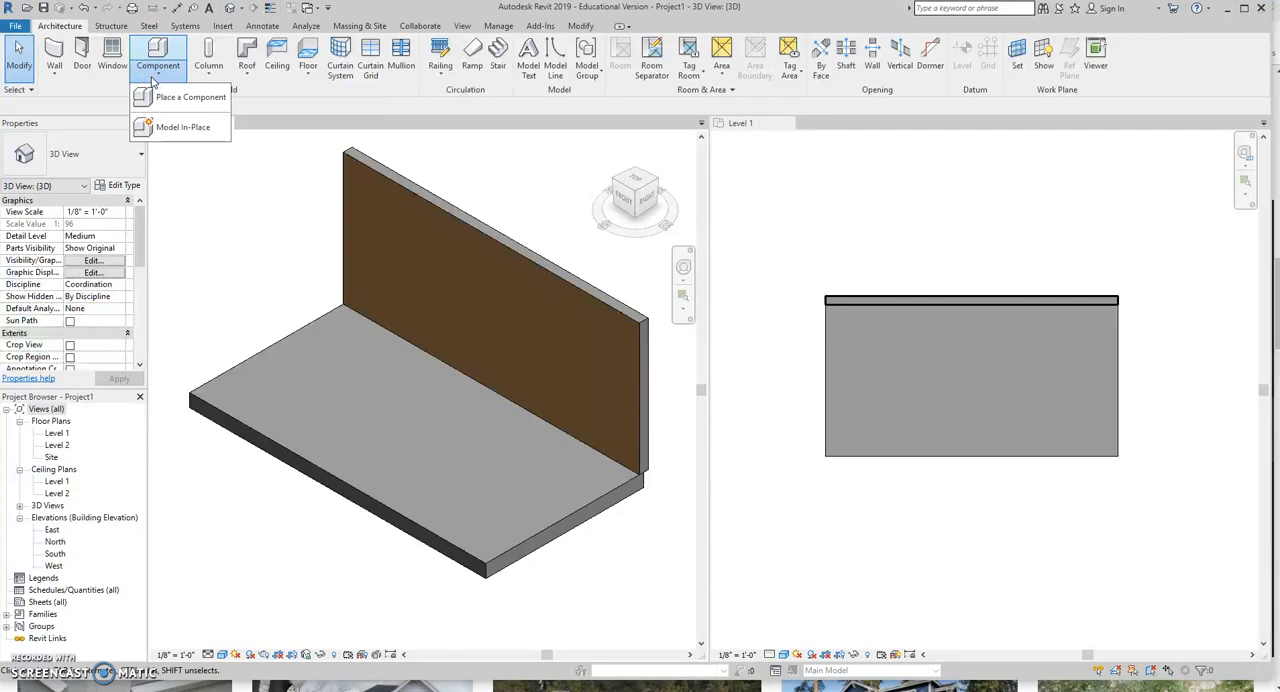
left_click(172, 129)
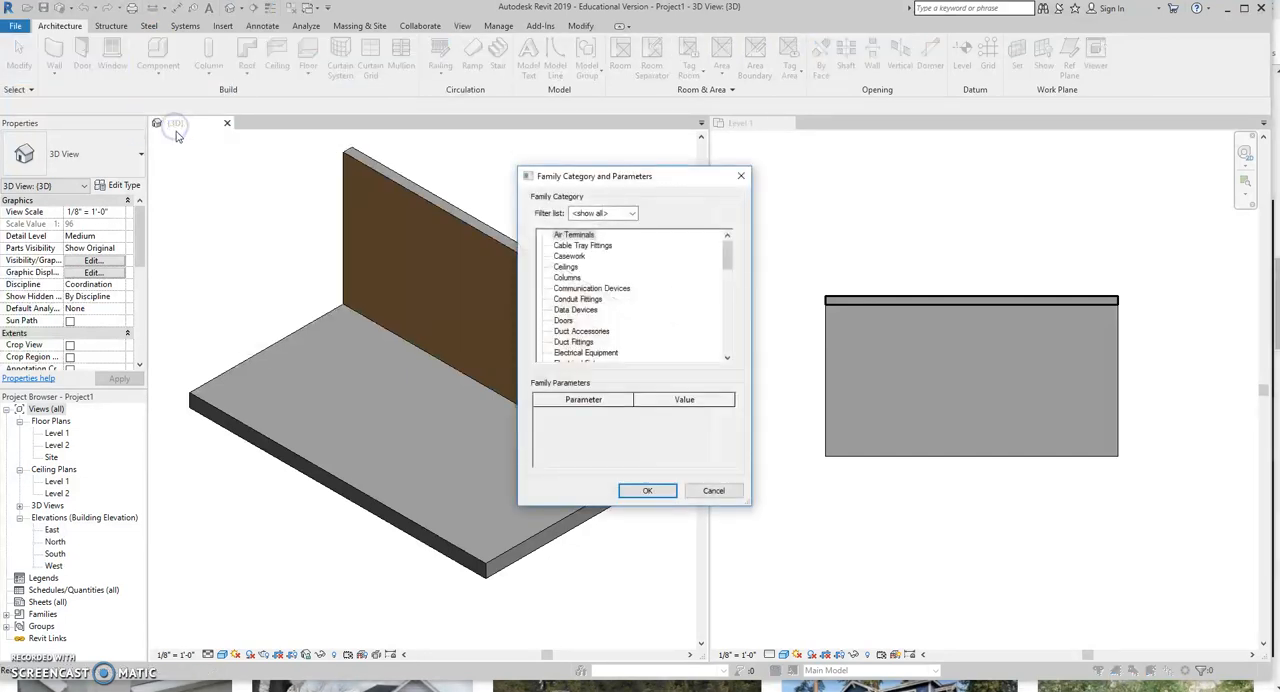
left_click_drag(727, 258, 729, 285)
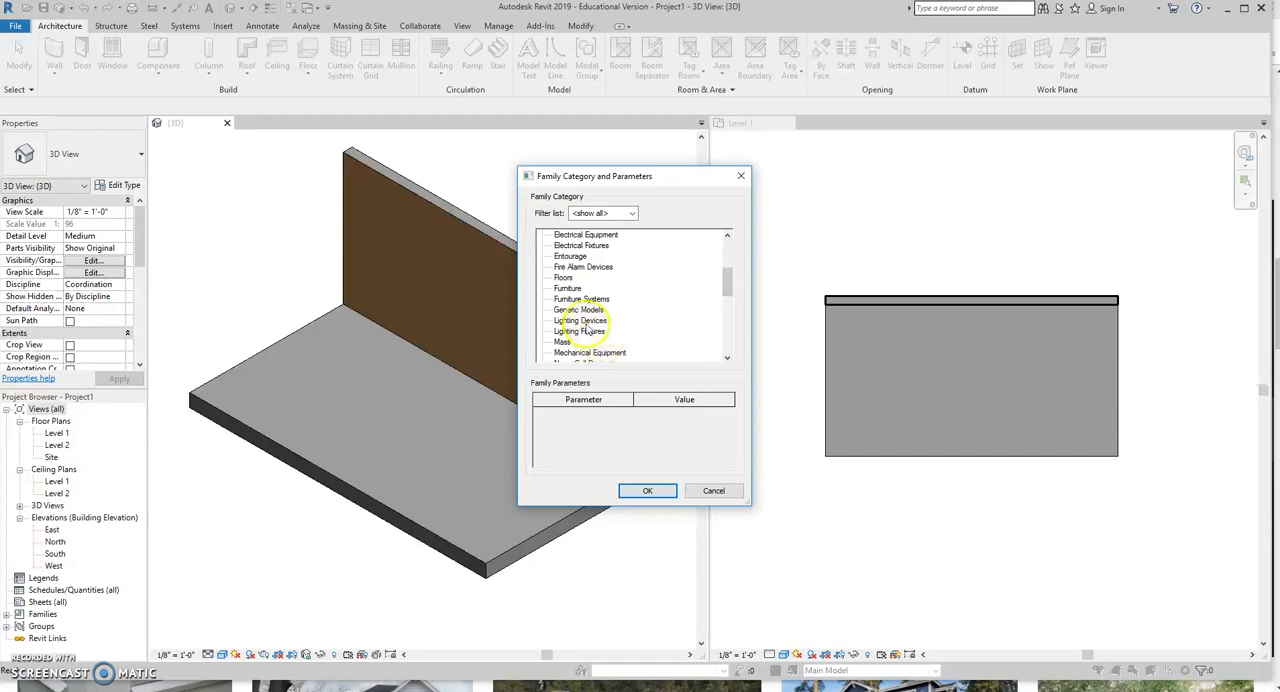
left_click(586, 311)
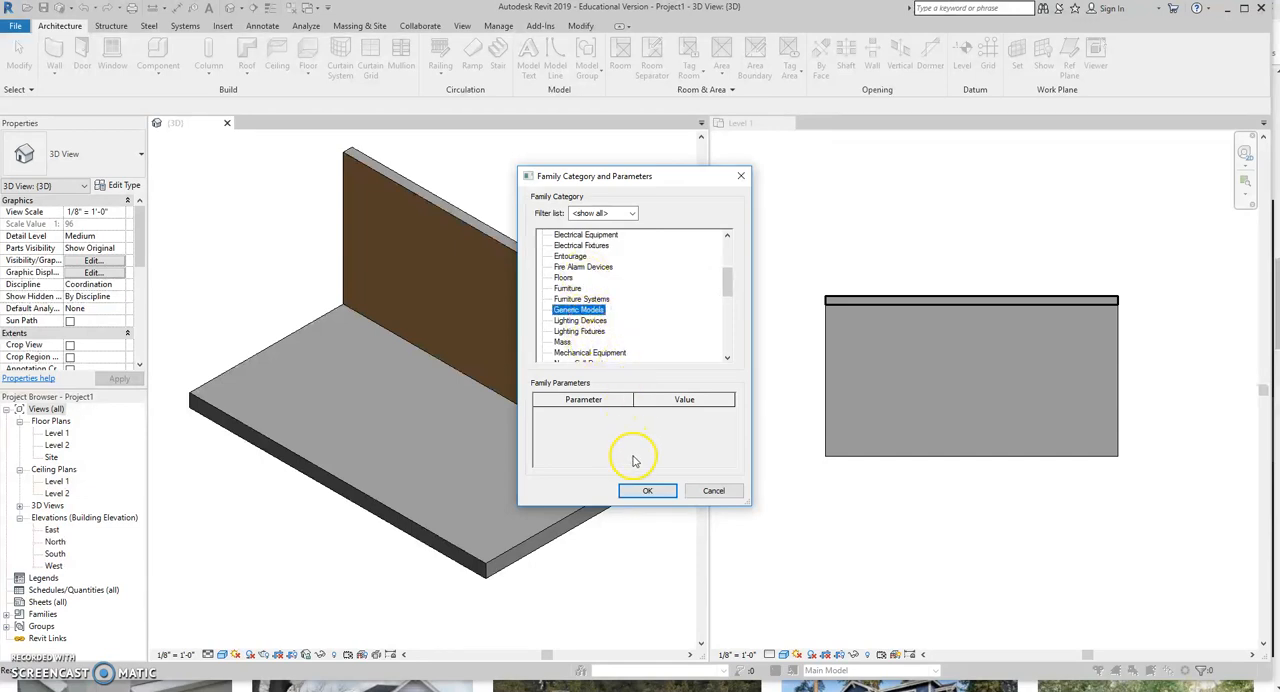
left_click(647, 491)
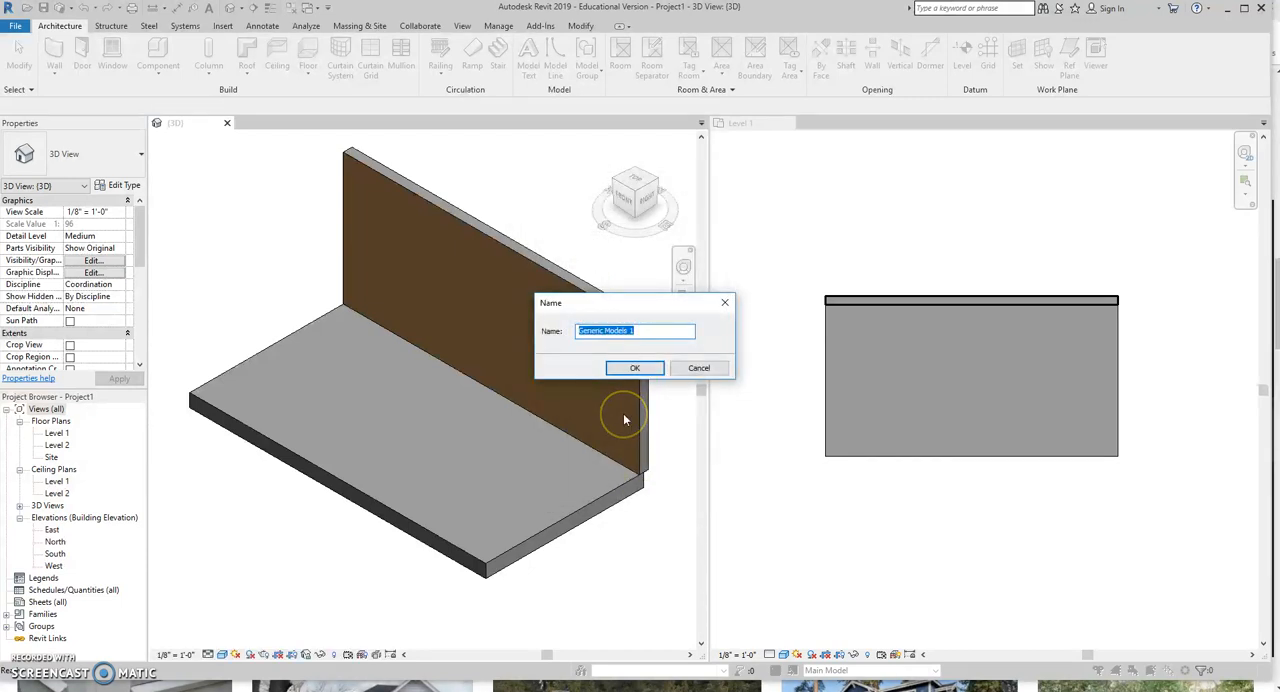
type("raised bed")
left_click(639, 369)
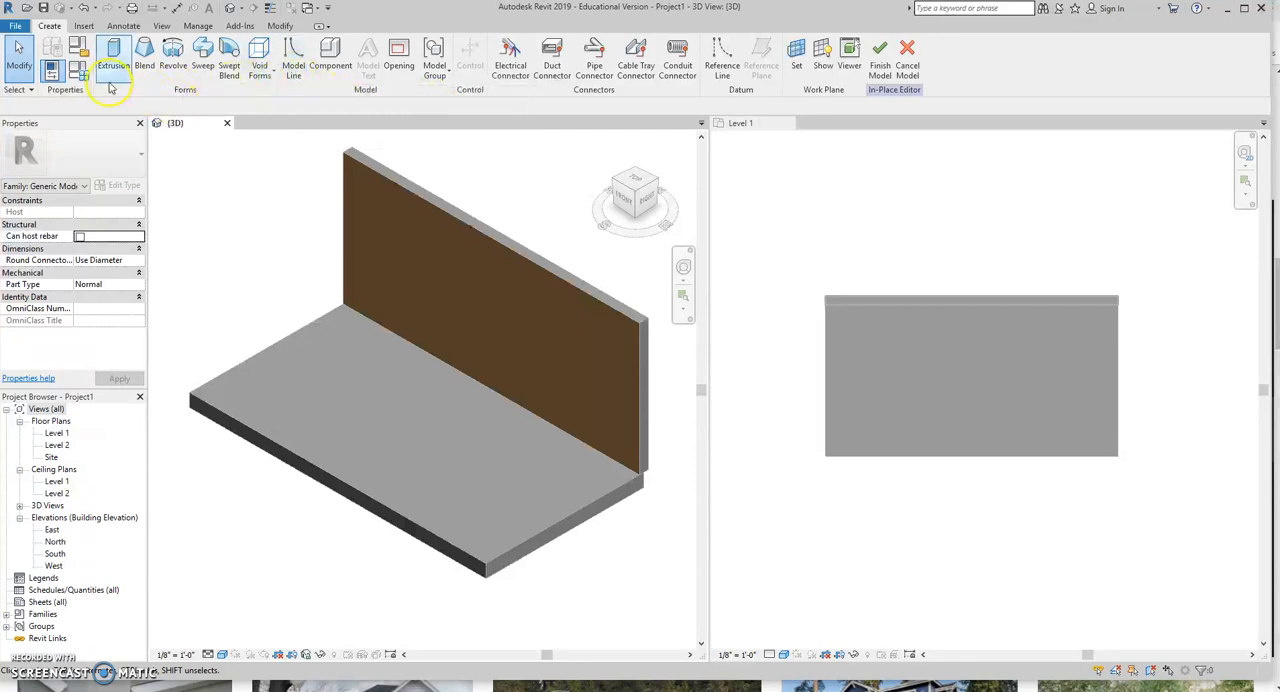
Extrude an 8' by 4' rectangle on the floor slab in front of the wall and stretch its height to about 3' 1".
left_click(113, 52)
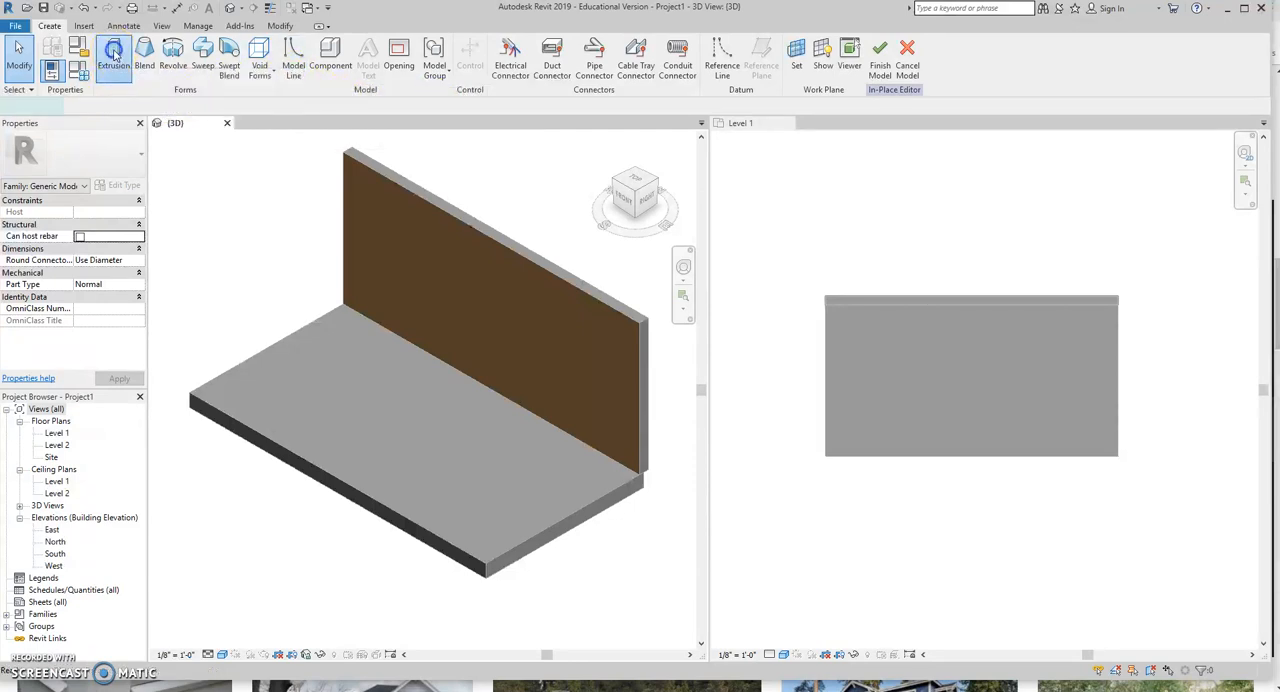
left_click(502, 45)
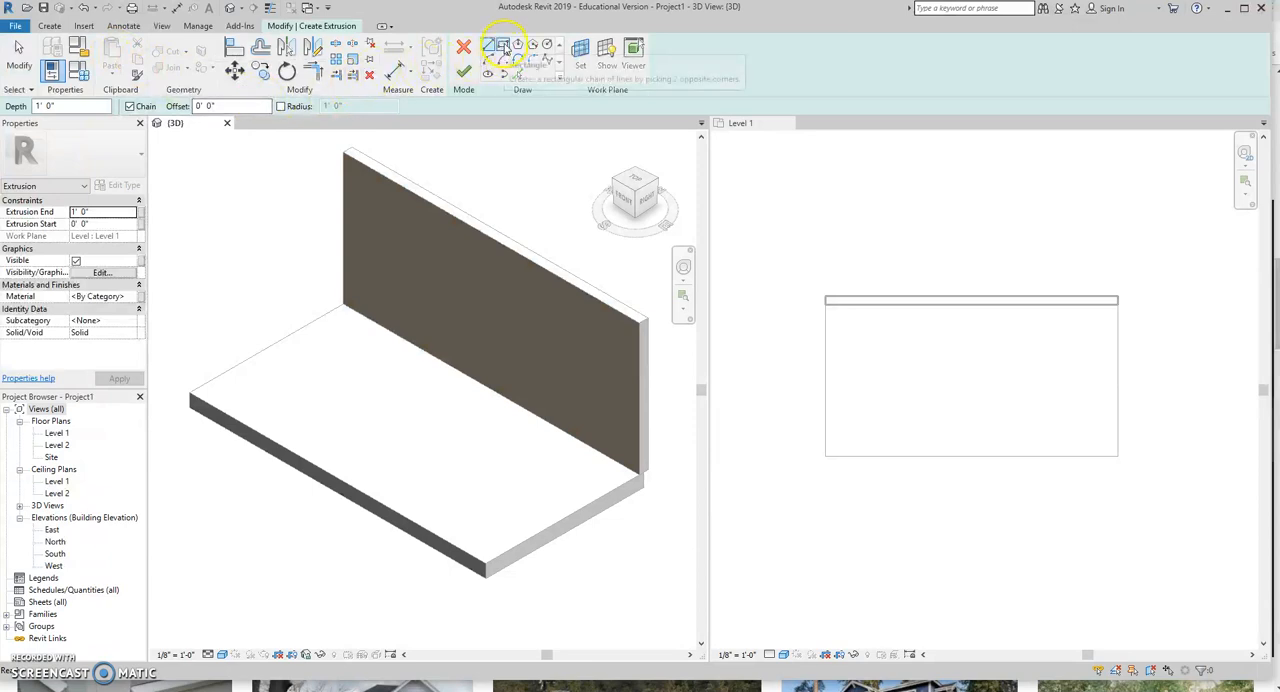
left_click(249, 374)
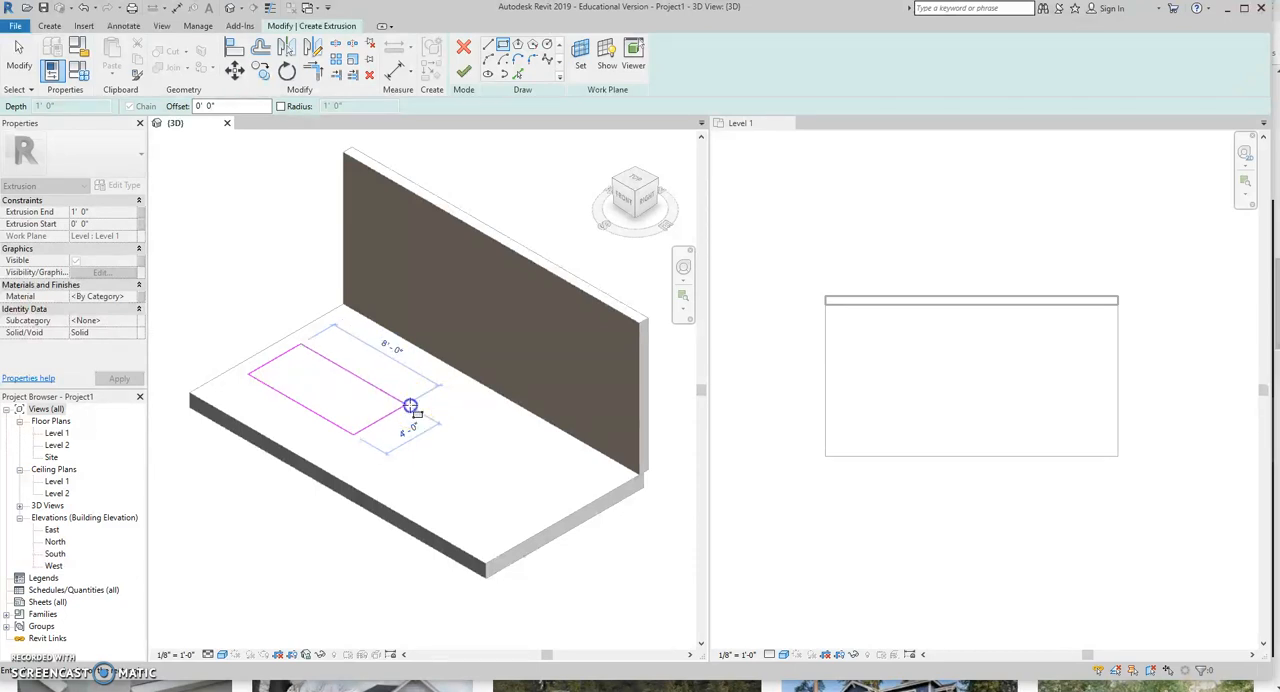
left_click(410, 405)
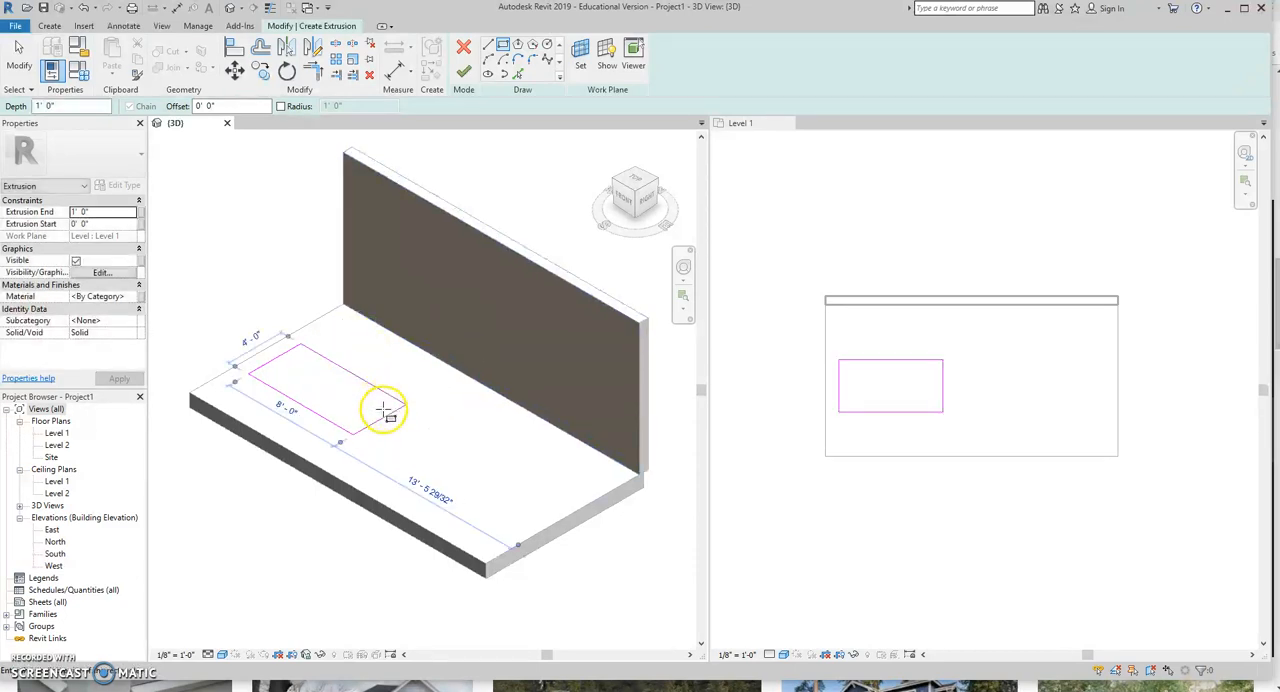
left_click(463, 75)
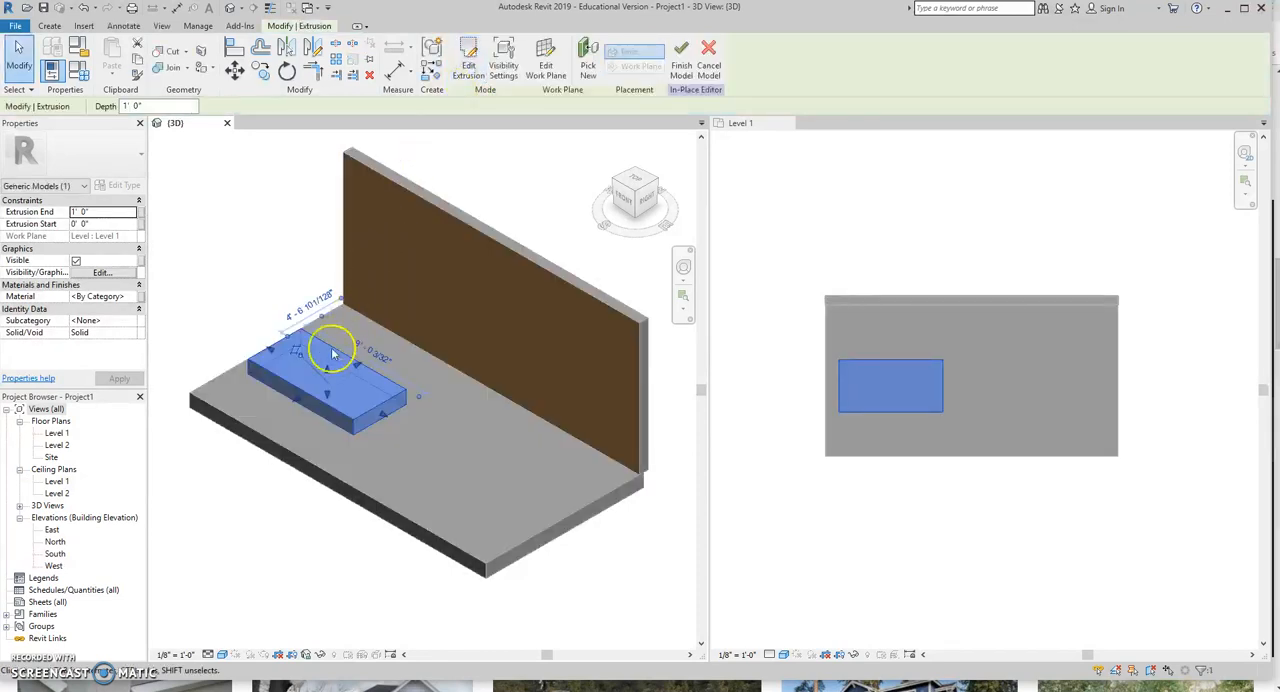
left_click_drag(330, 364, 339, 336)
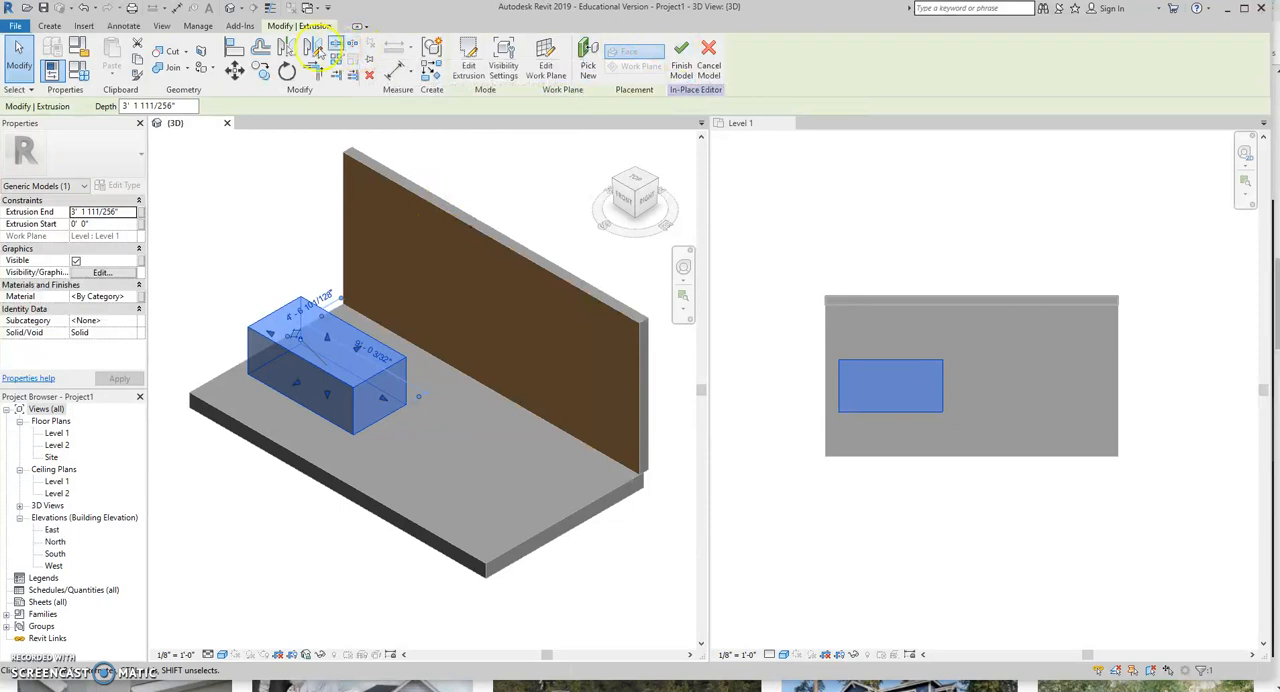
Start a void extrusion and set its work plane by picking the top face of the box.
left_click(52, 26)
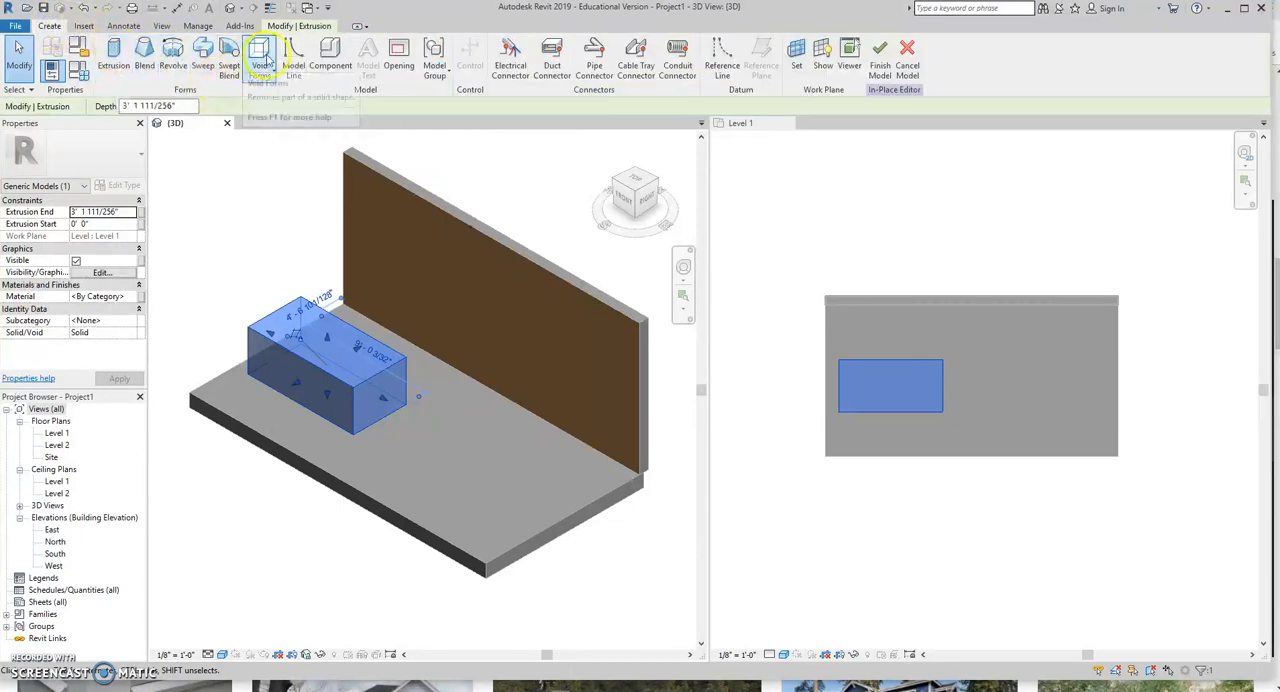
left_click(262, 62)
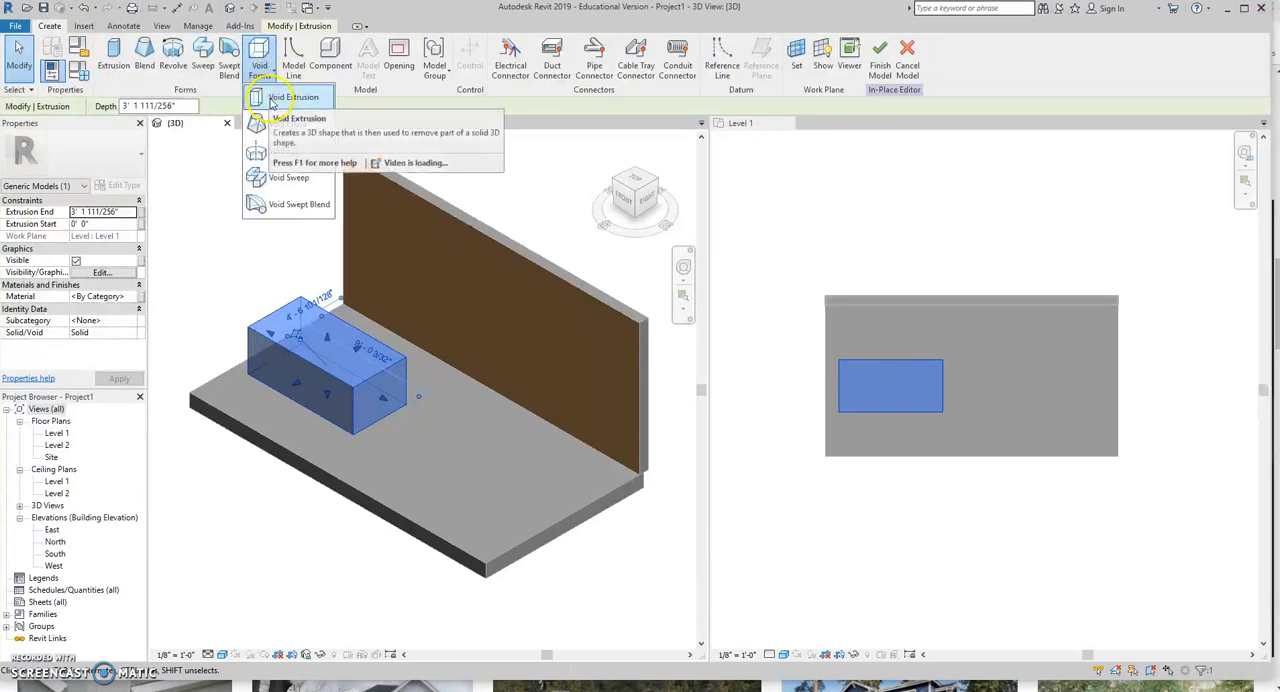
left_click(271, 103)
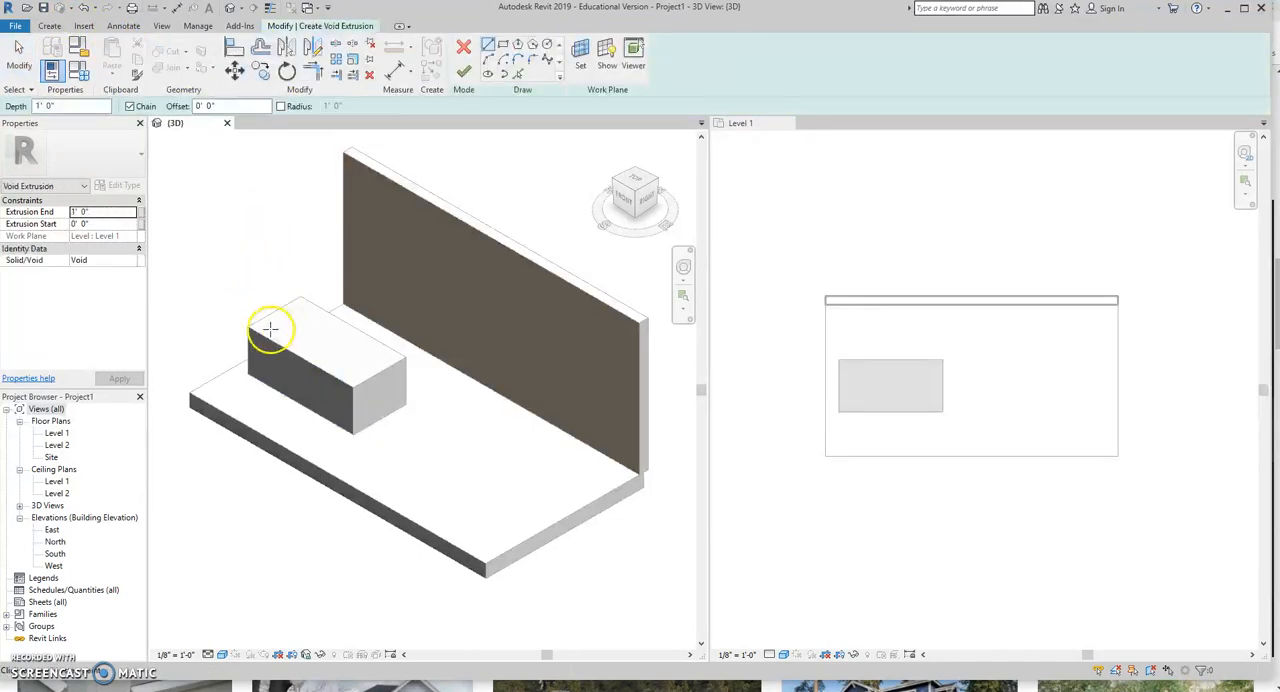
scroll(257, 327, "up", 3)
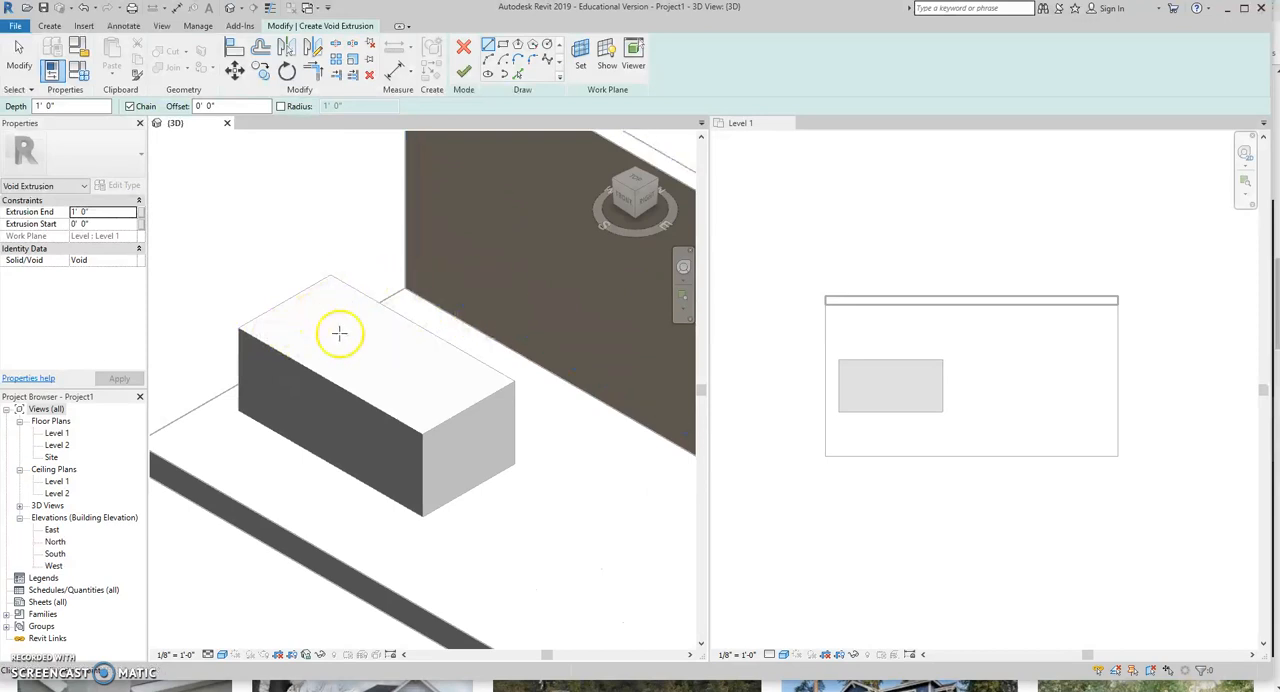
left_click(580, 55)
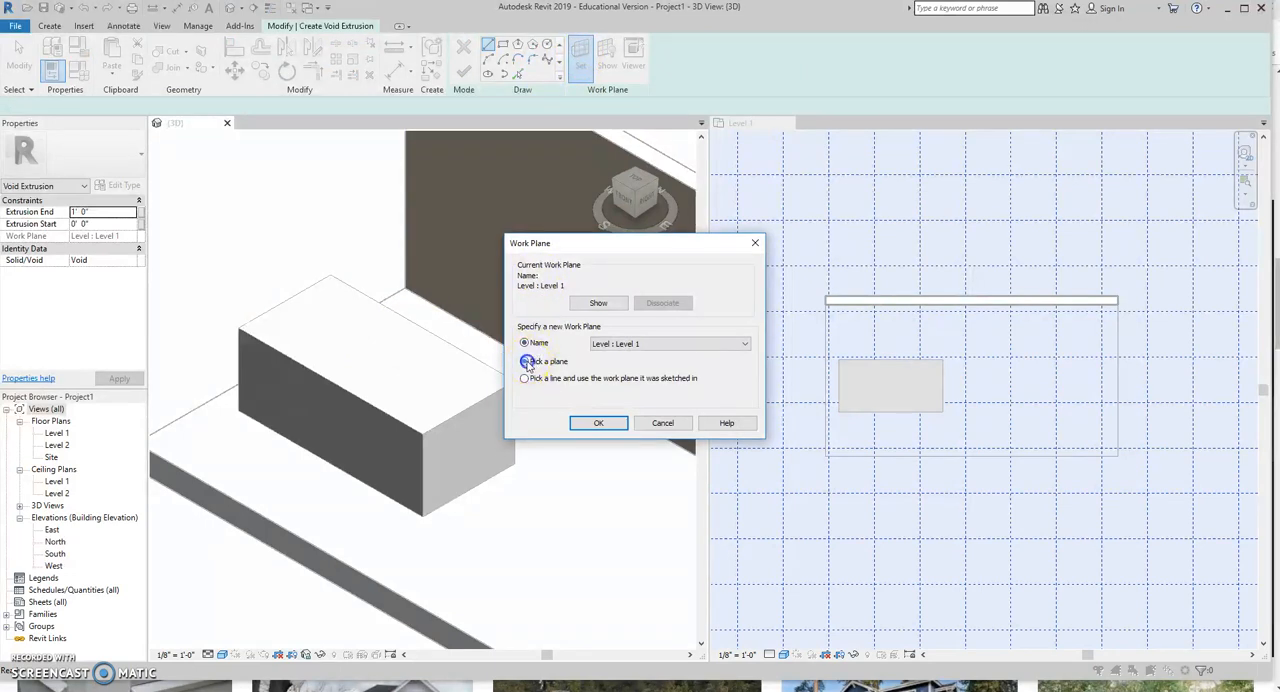
left_click(580, 419)
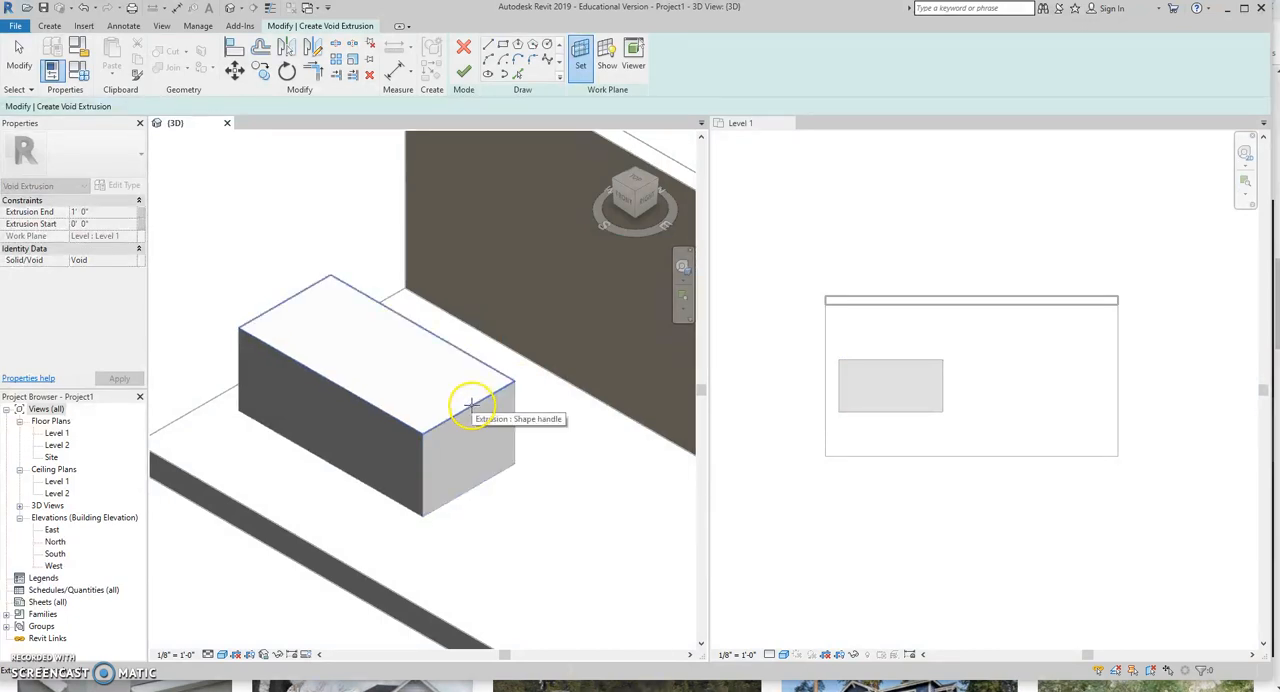
left_click(470, 403)
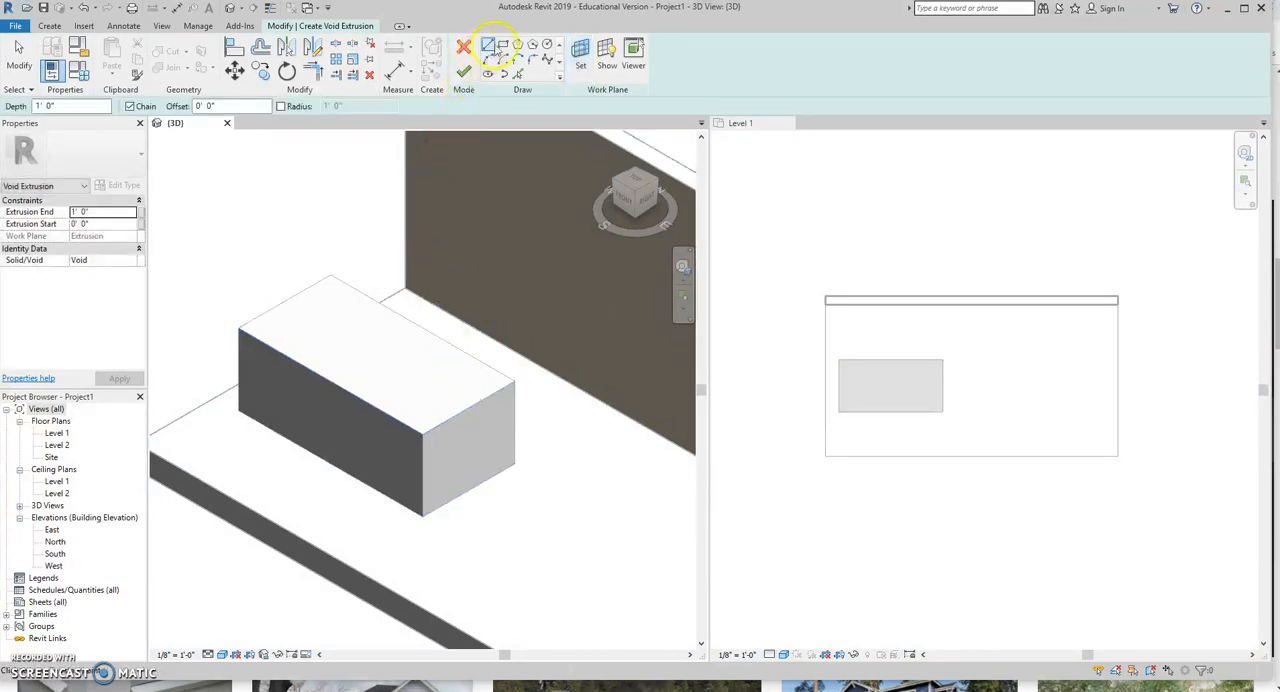
Hollow the box with an inset 7'-6" by 3'-6" rectangular void about 2' 10" deep, and finish the in-place model.
left_click(502, 46)
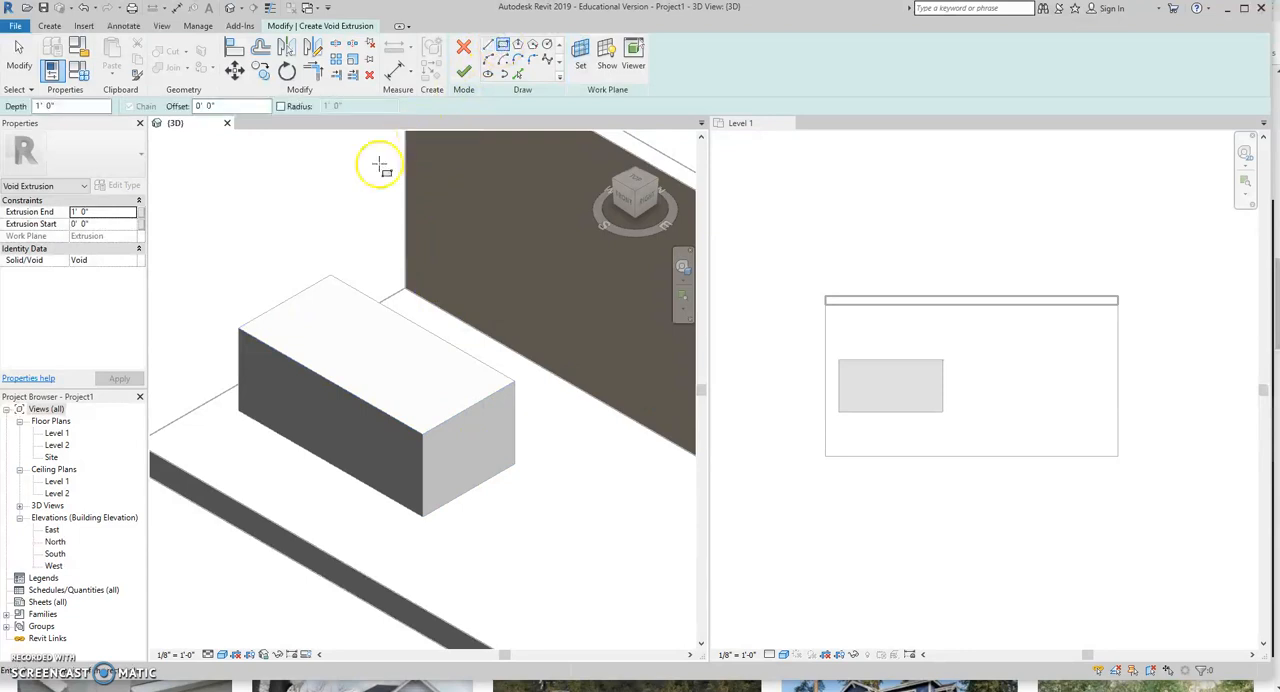
left_click(253, 329)
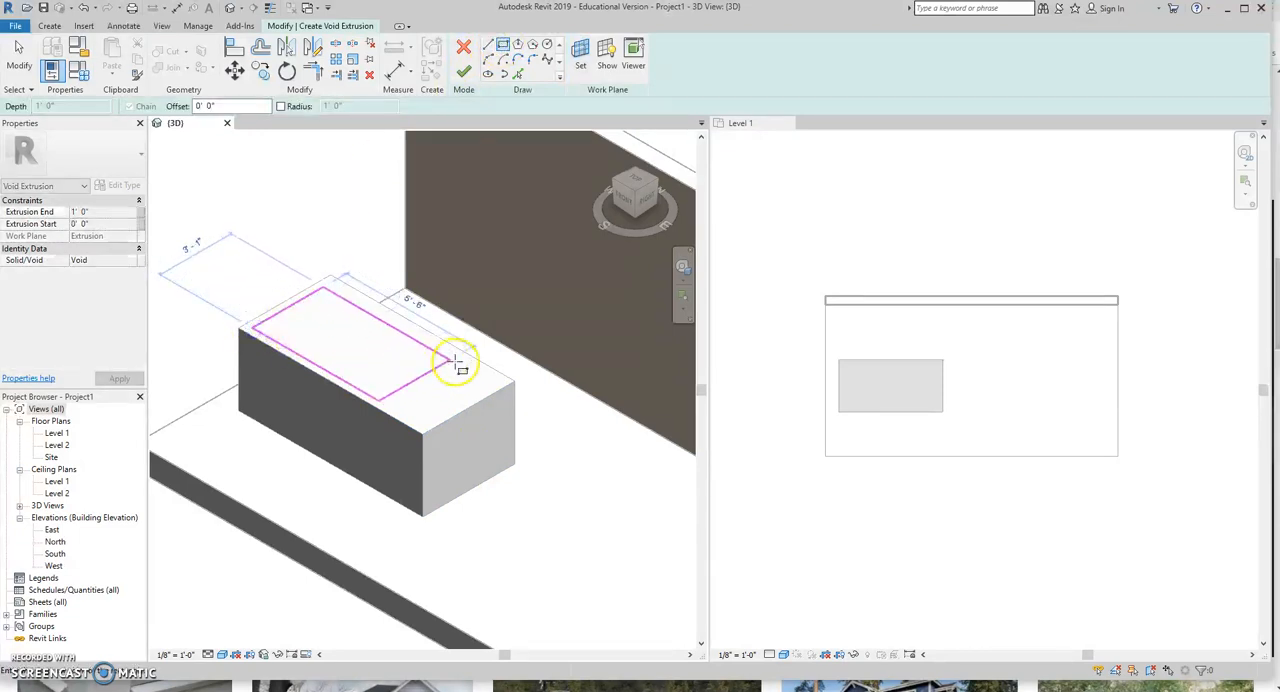
left_click(504, 381)
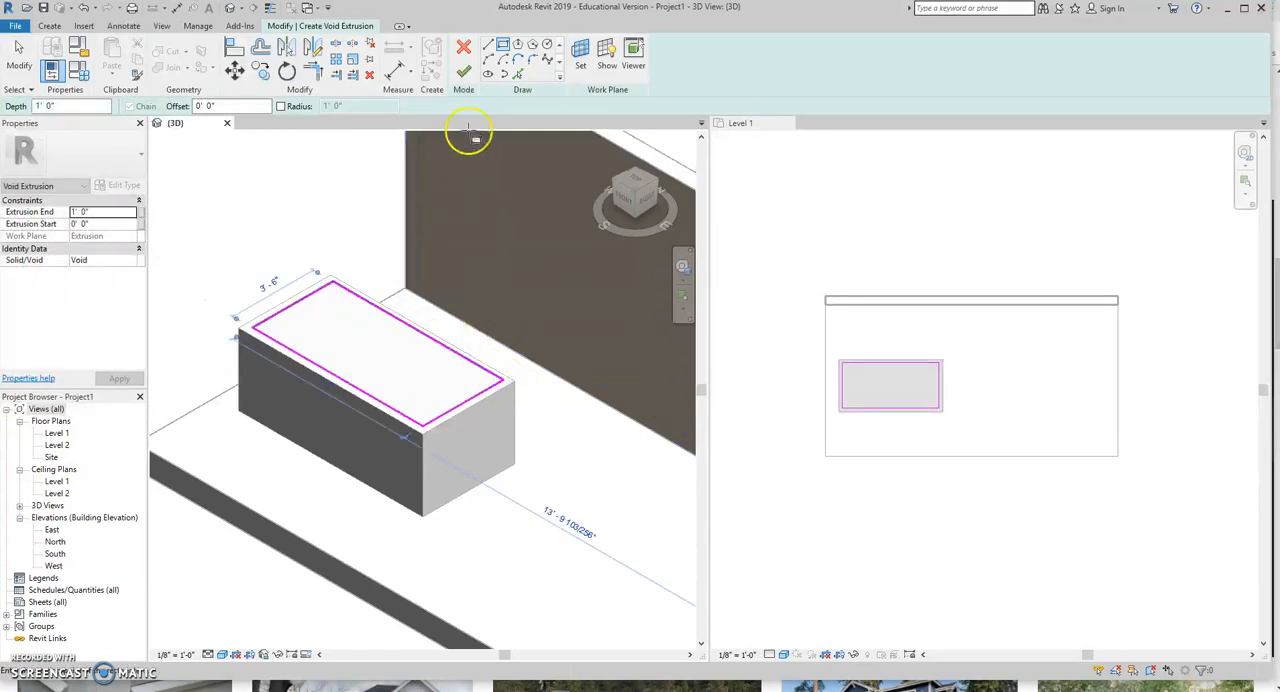
left_click(463, 73)
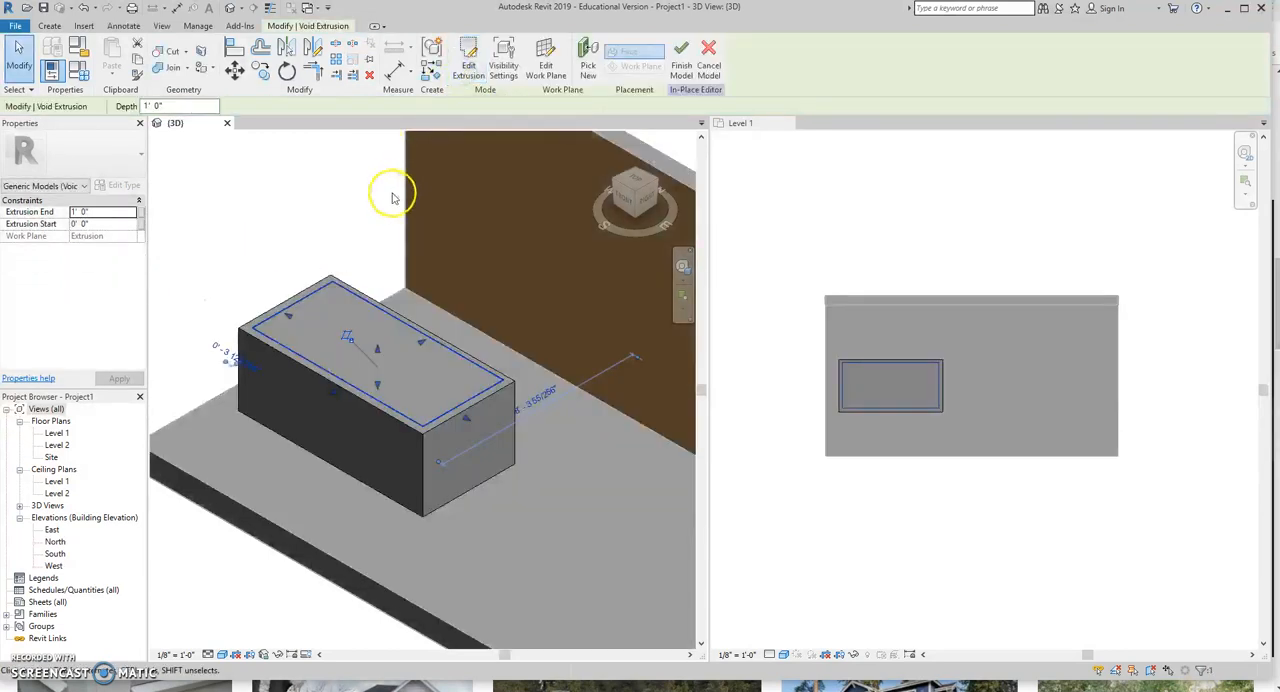
left_click_drag(379, 390, 378, 430)
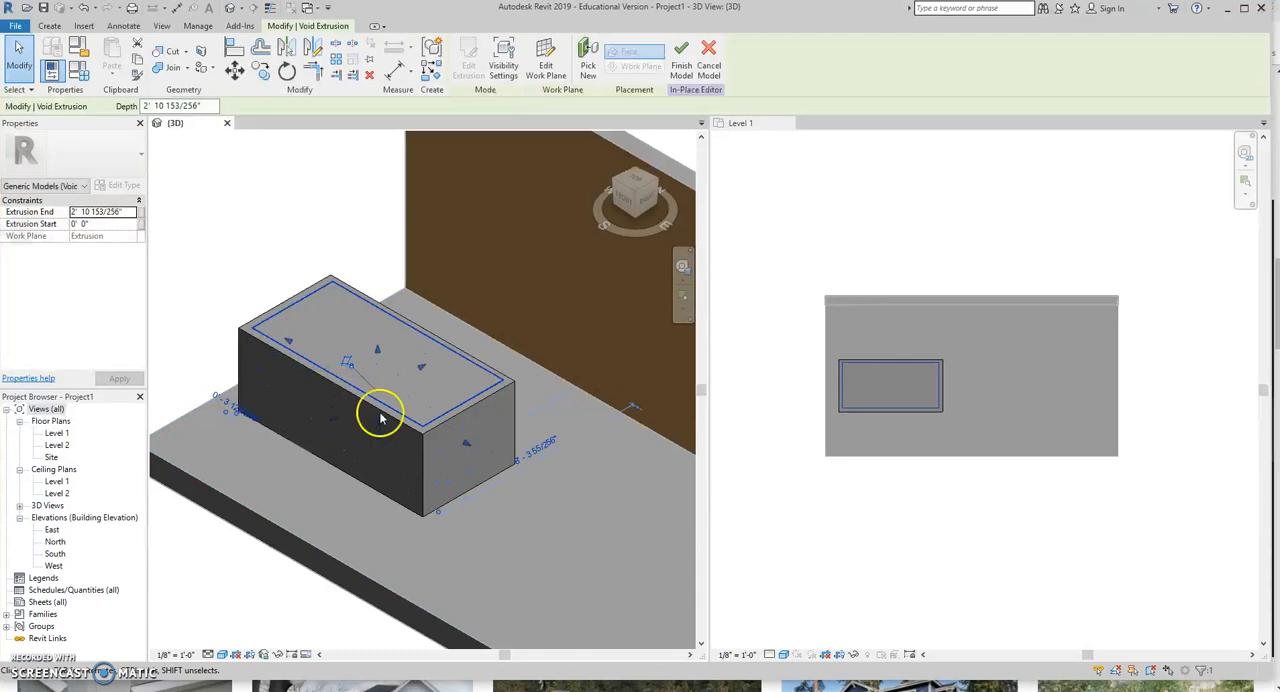
left_click(681, 56)
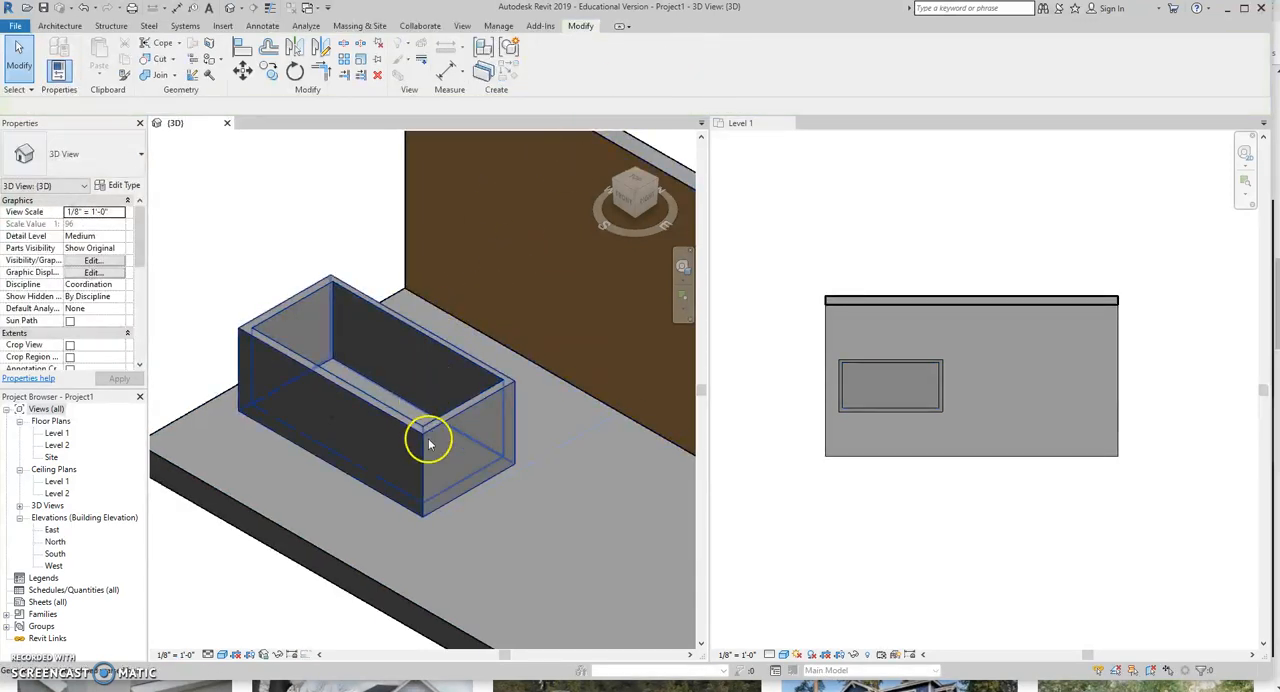
Create another in-place component in the Generic Models category and name it rafter tail.
scroll(500, 486, "down", 3)
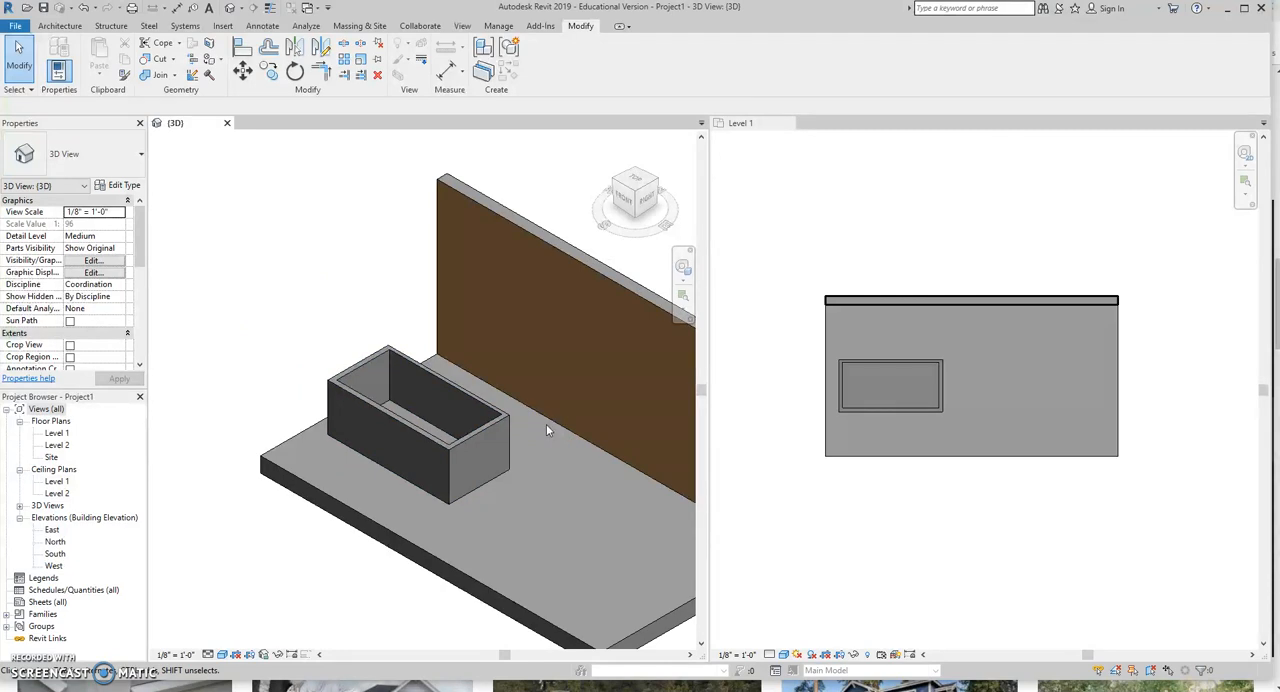
left_click(405, 240)
left_click(66, 28)
left_click(158, 76)
left_click(161, 128)
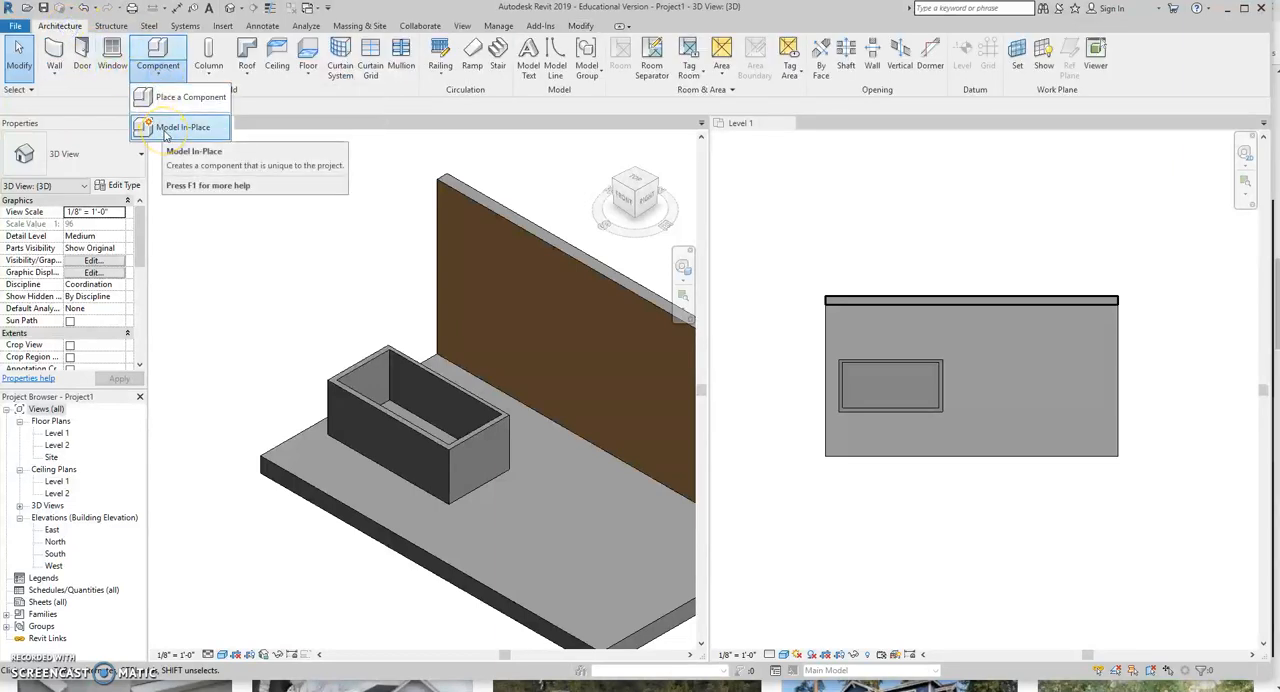
left_click(166, 131)
scroll(590, 300, "down", 3)
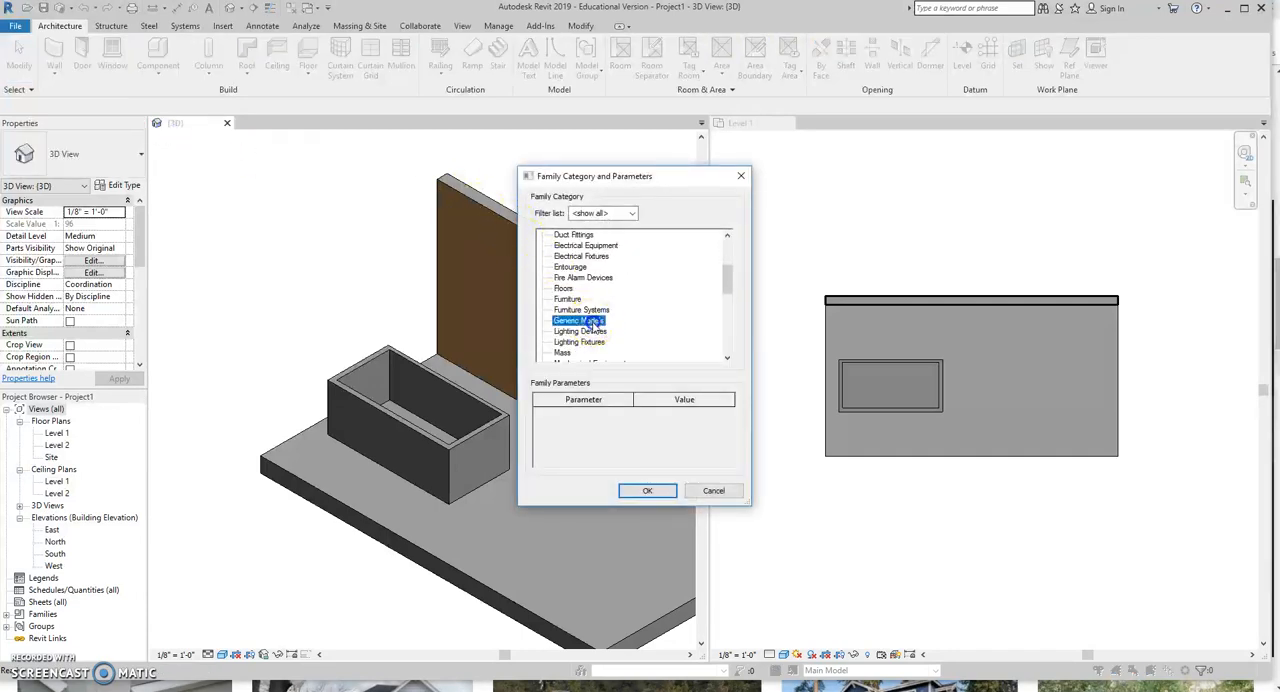
left_click(650, 488)
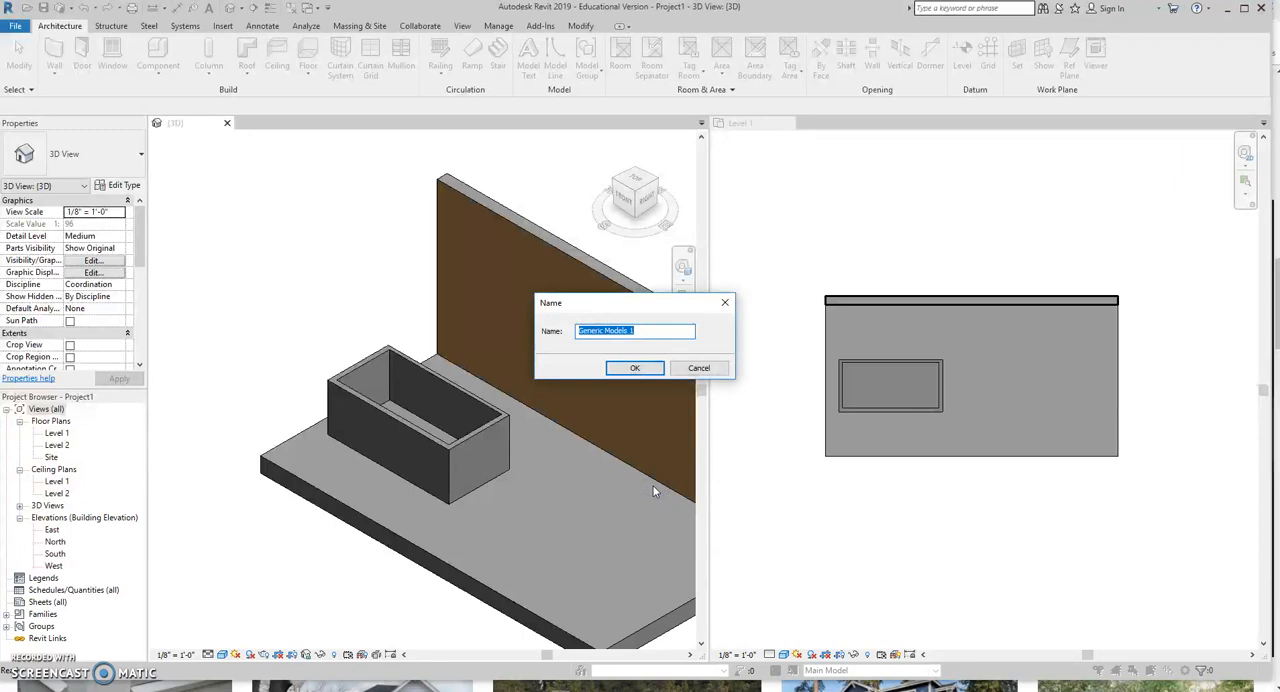
type("rafter tail")
key("Return")
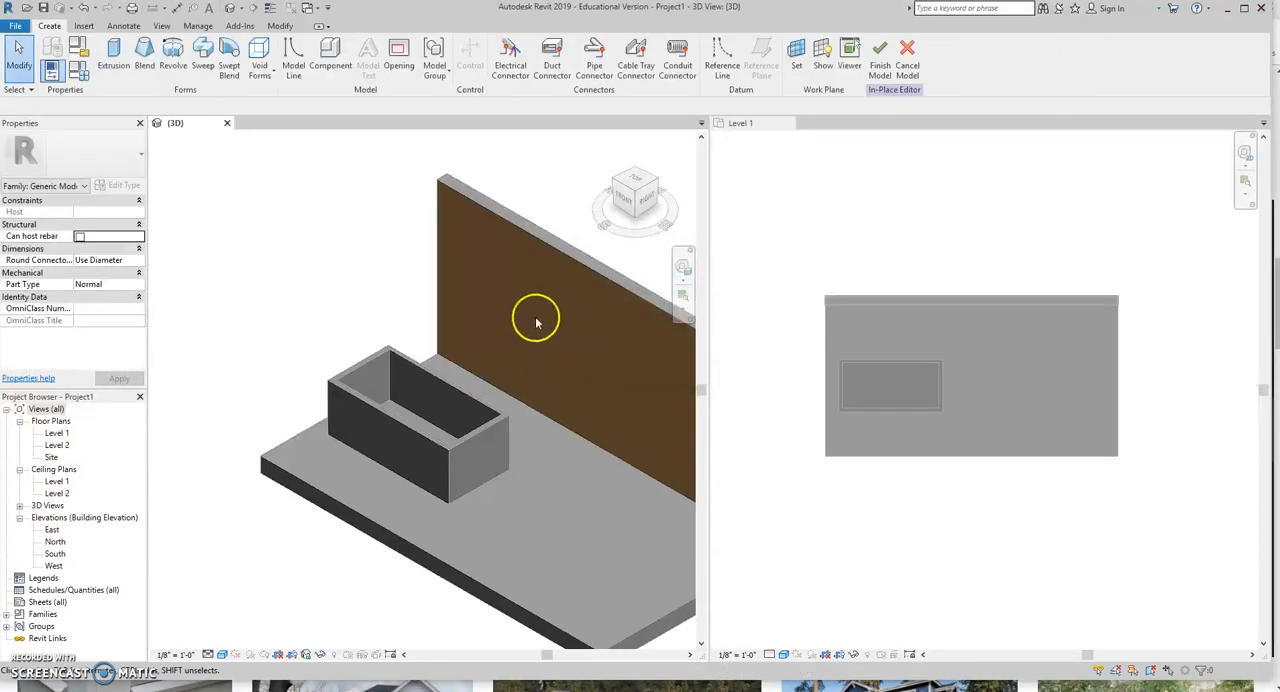
Start a solid extrusion and set its work plane by picking the front face of the wall.
left_click(114, 58)
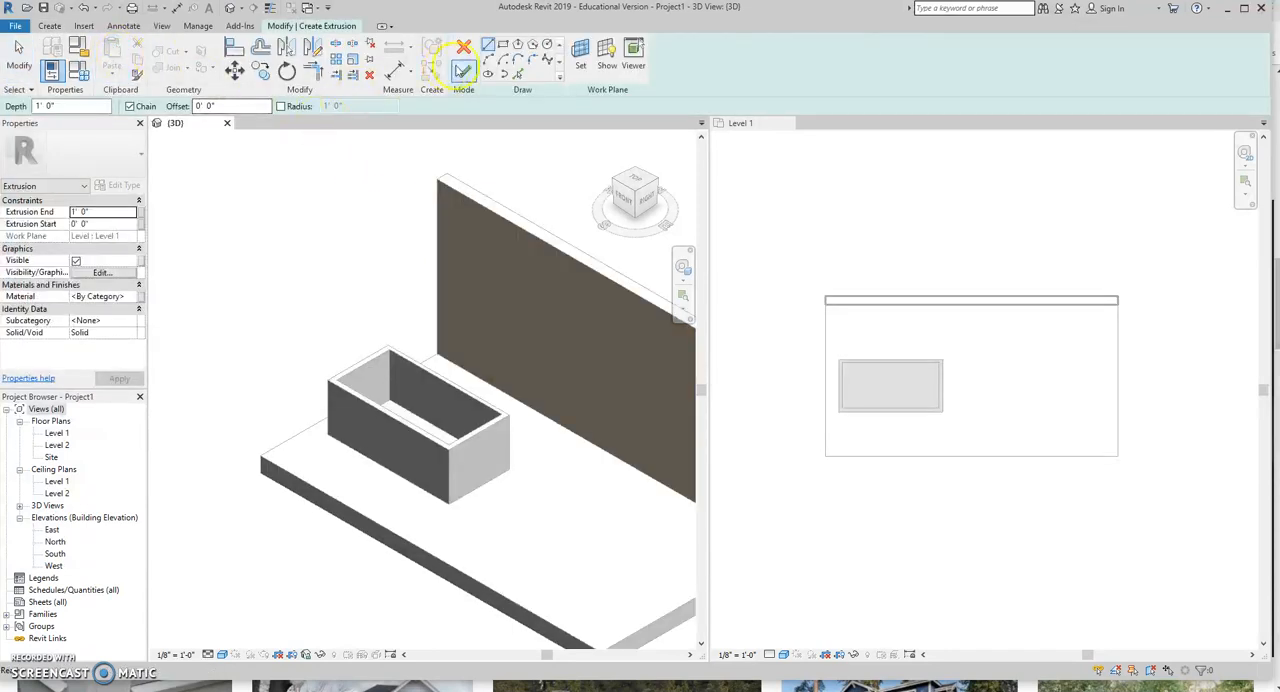
left_click(502, 46)
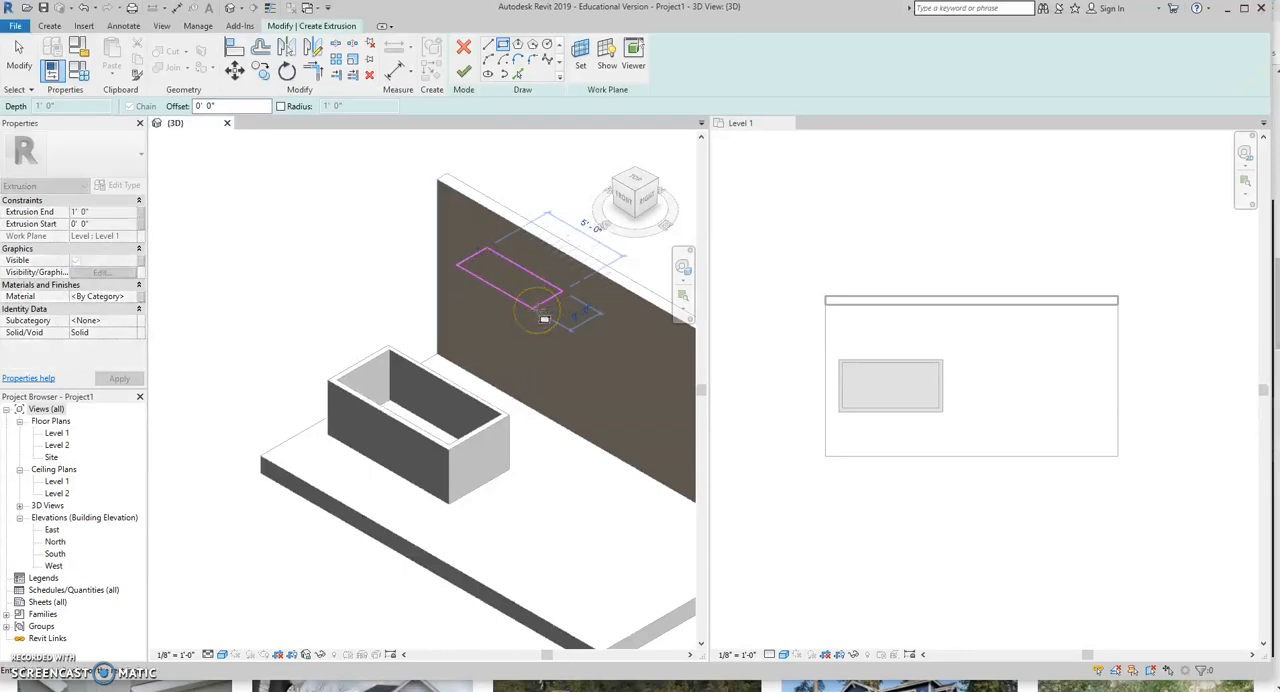
left_click(534, 283)
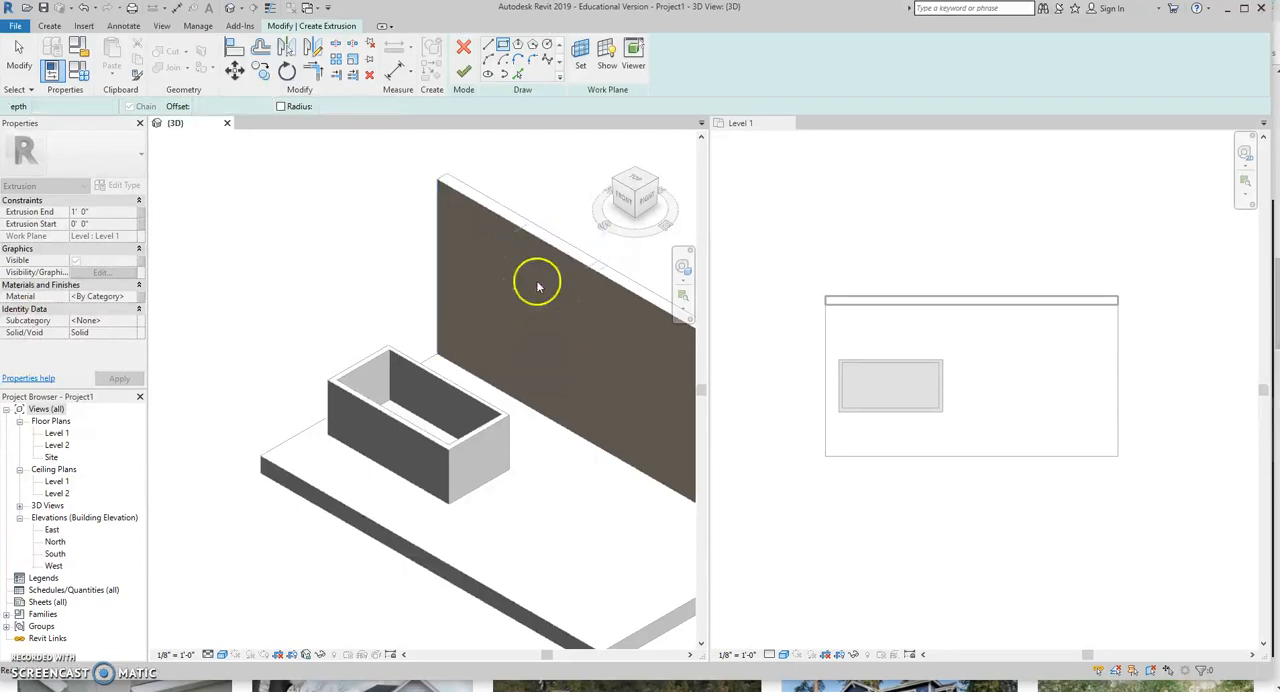
left_click(580, 55)
left_click(580, 55)
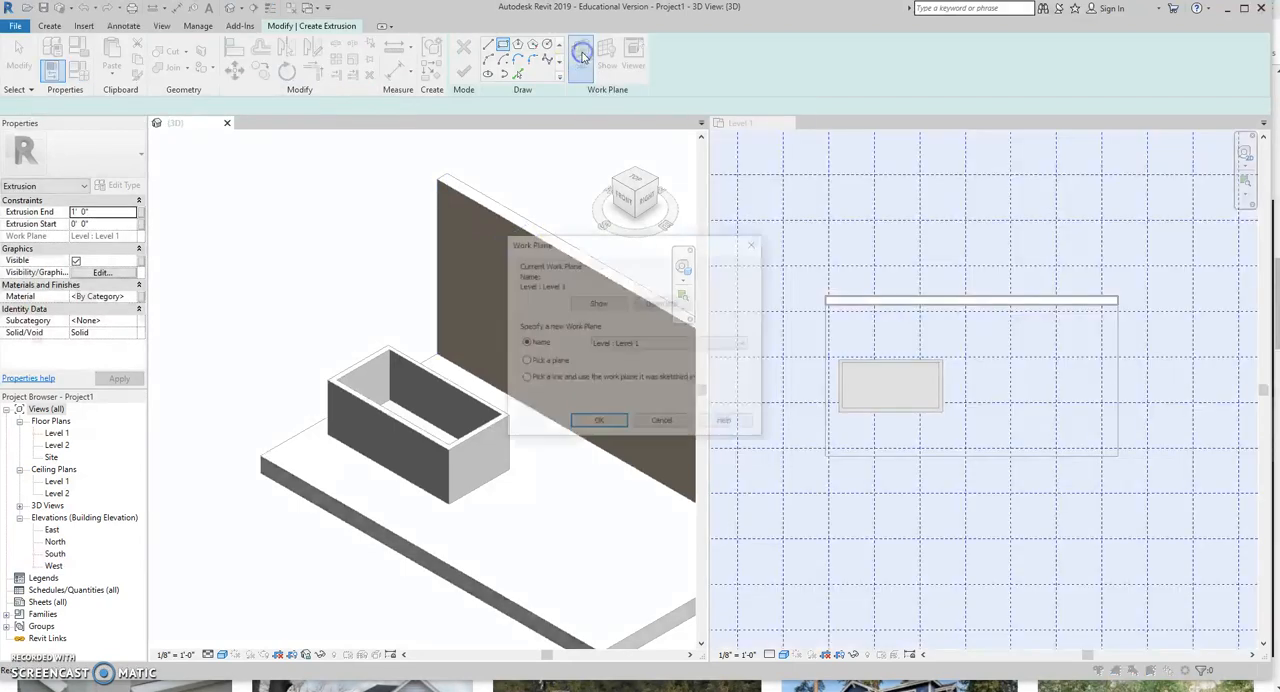
left_click(596, 424)
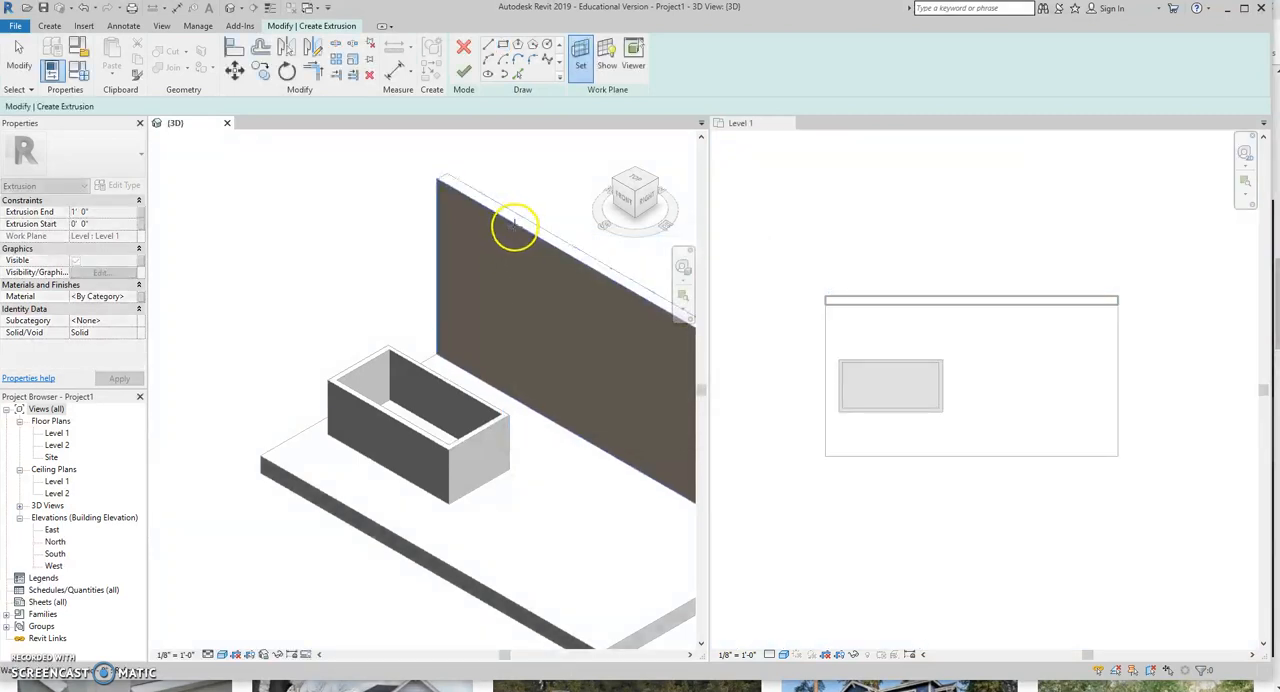
left_click(512, 225)
Extrude an upright rectangle about 1' wide near the wall's upper corner and stretch its depth to about 5' 5 3/4".
left_click(502, 47)
mouse_move(485, 263)
left_mouse_down()
mouse_move(474, 280)
mouse_move(491, 298)
left_mouse_up()
left_click(486, 290)
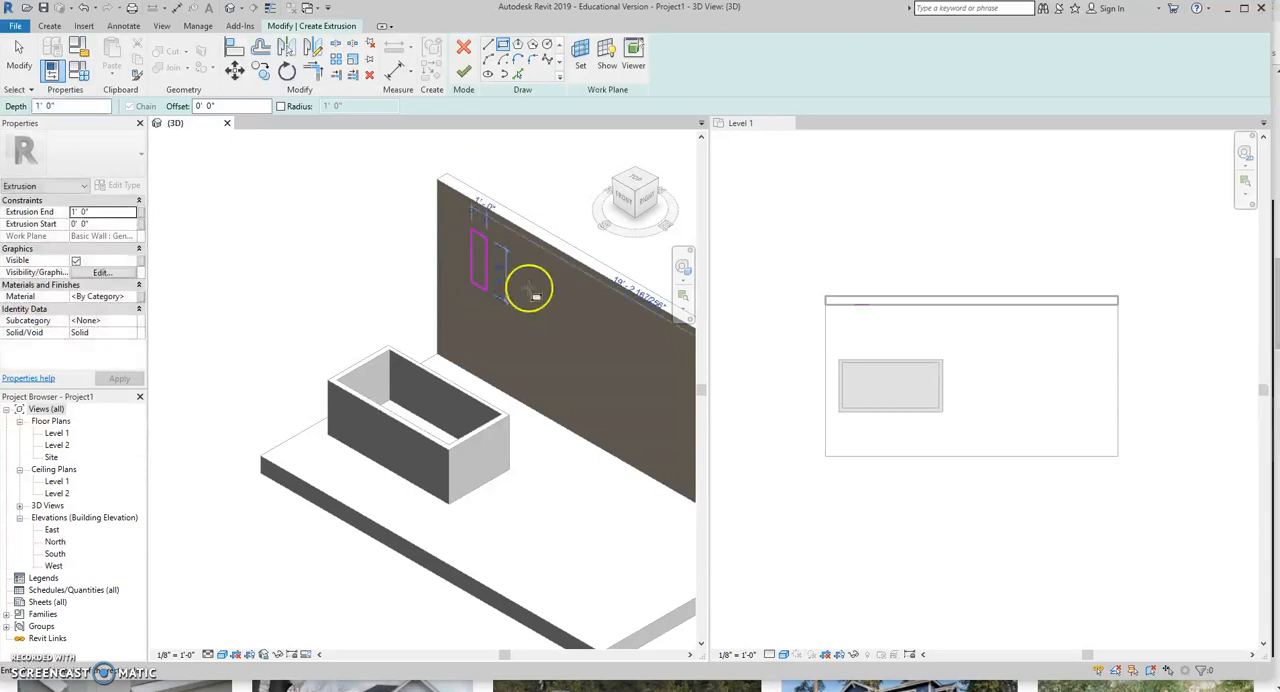
left_click(465, 73)
left_click(459, 270)
left_click_drag(460, 277, 399, 312)
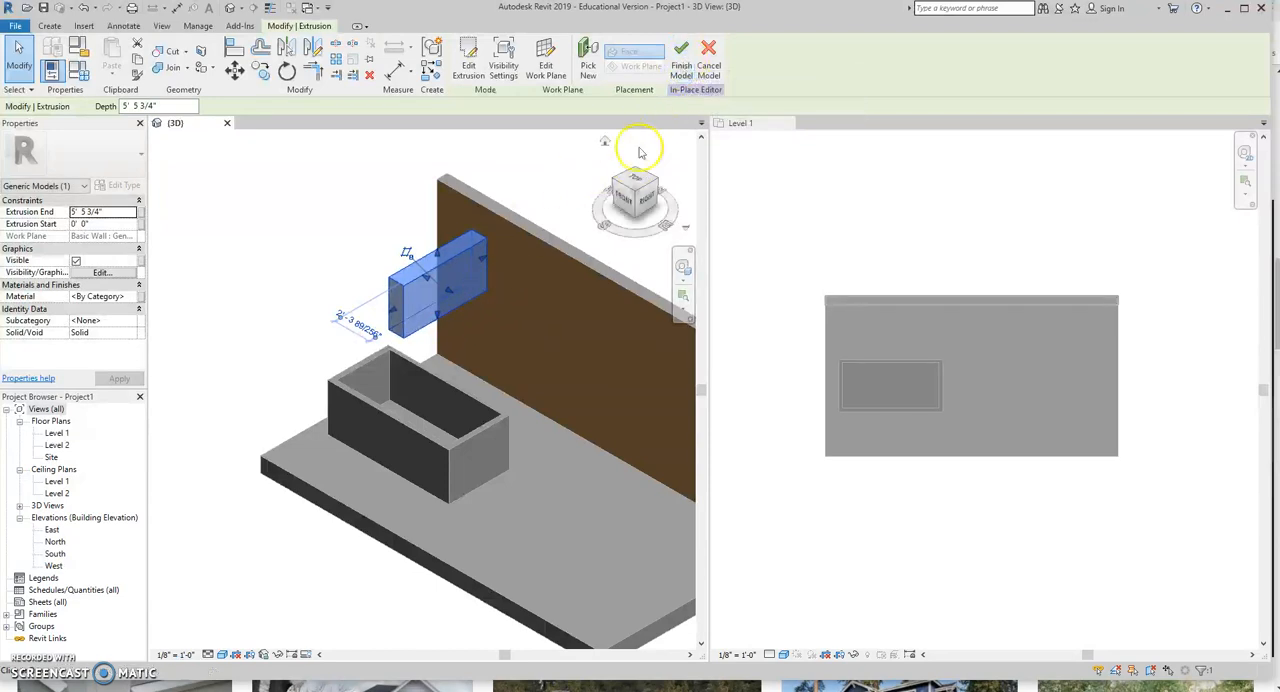
Start a void extrusion and set its work plane by picking the long side face of the projecting block.
middle_click_drag(546, 294, 505, 268, "shift")
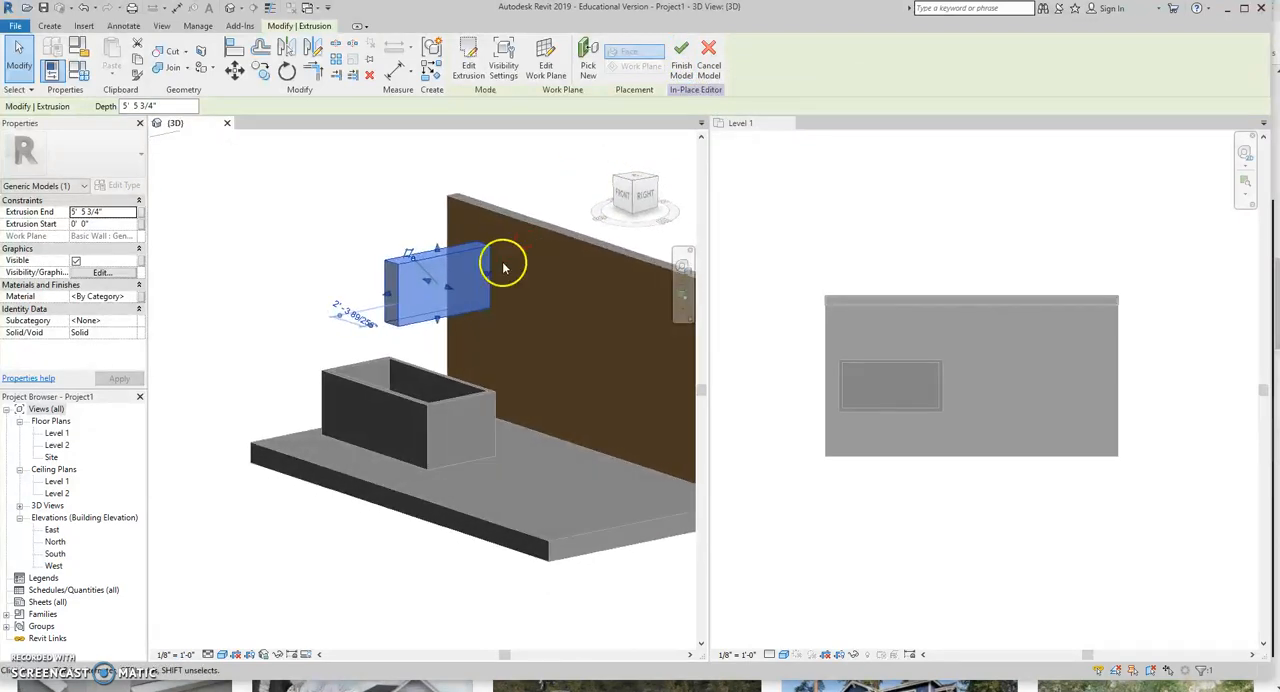
scroll(505, 268, "up", 4)
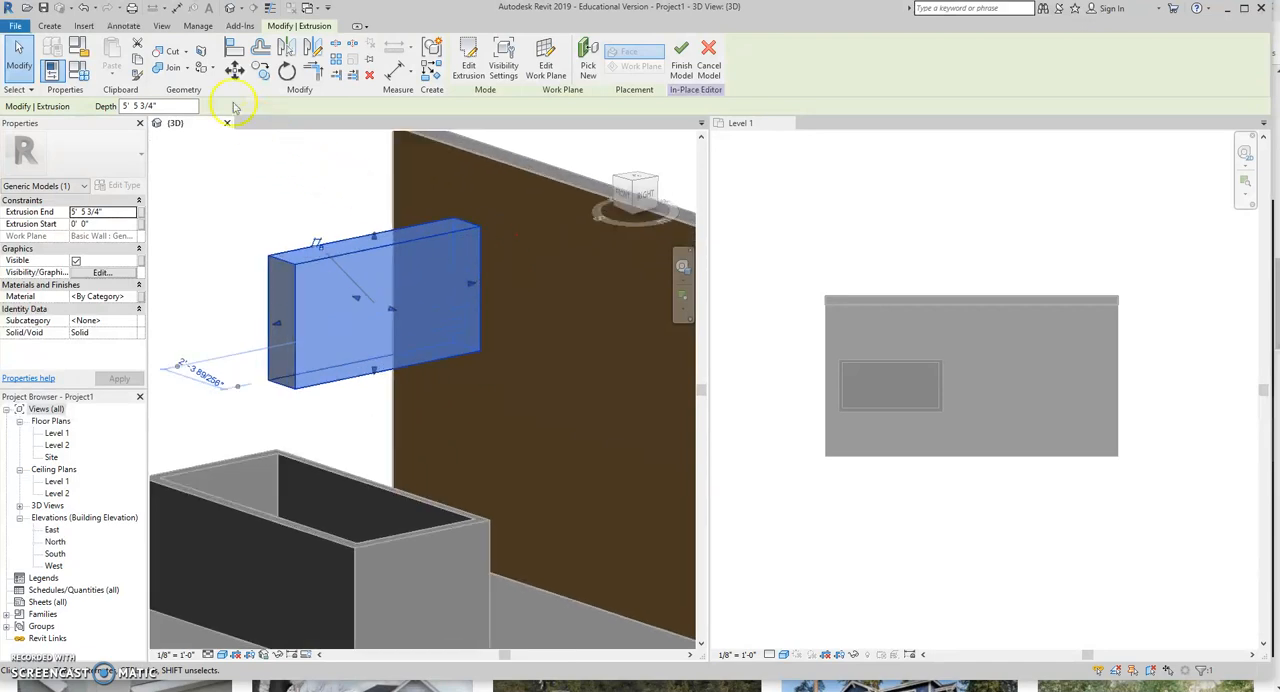
left_click(50, 26)
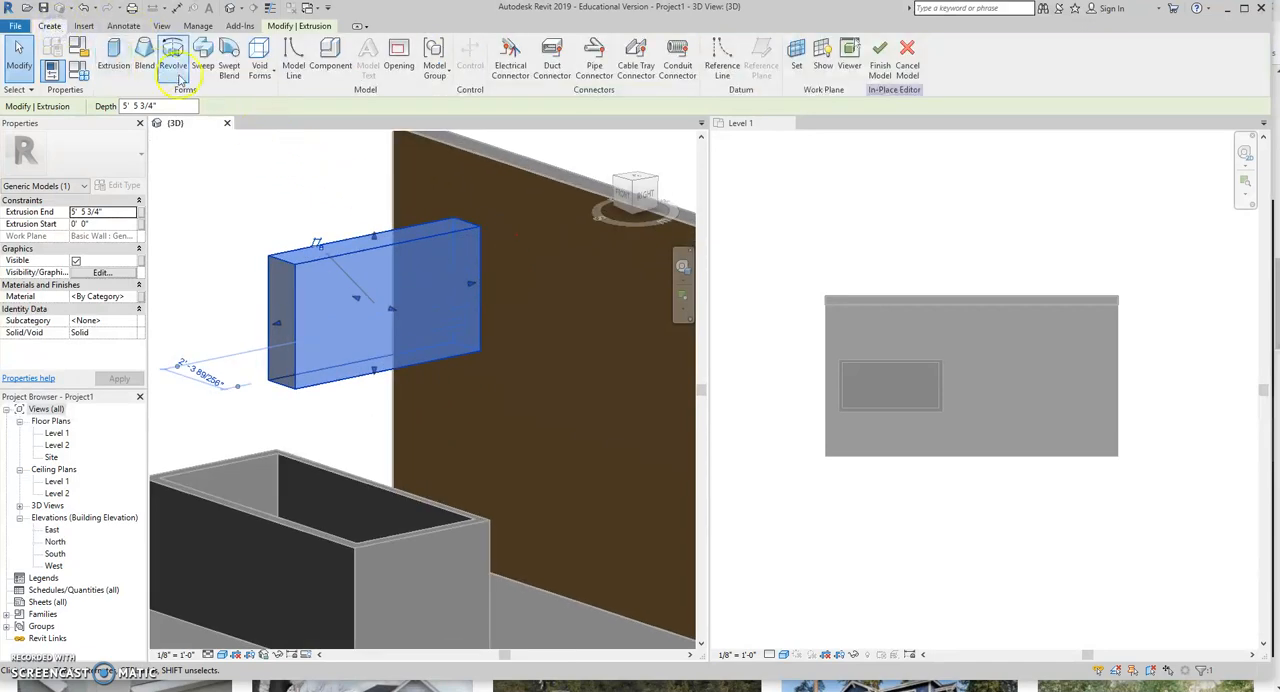
left_click(260, 55)
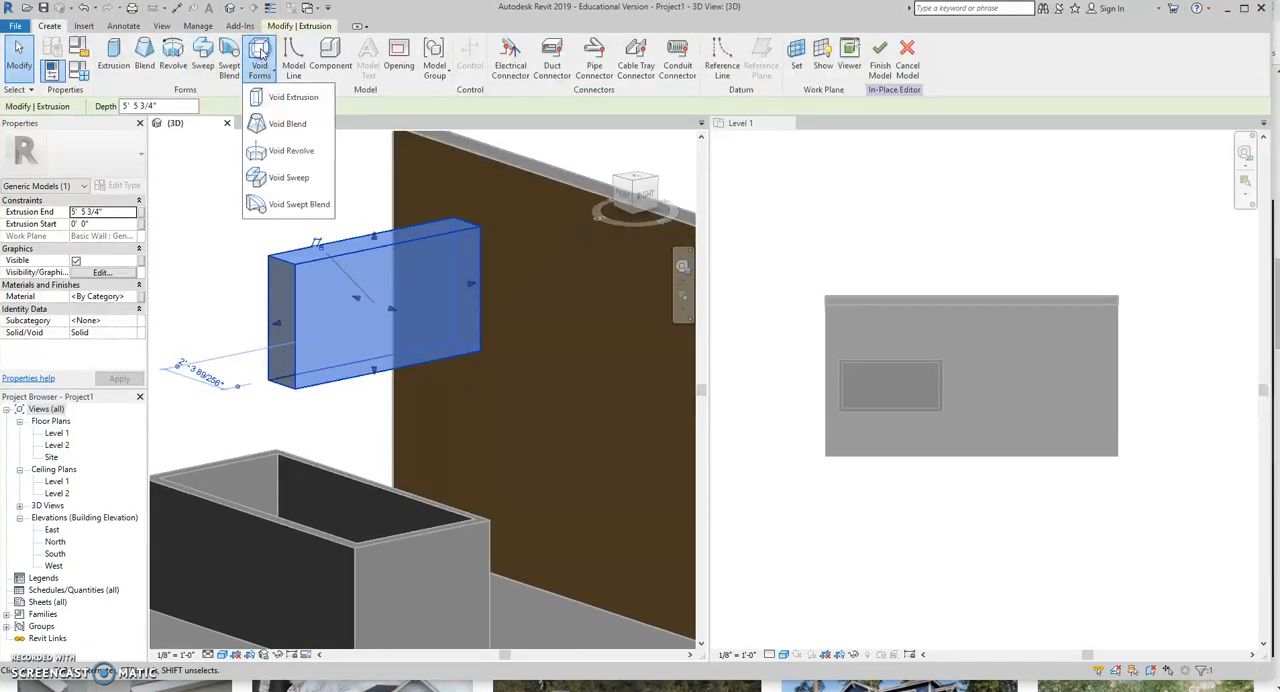
left_click(290, 97)
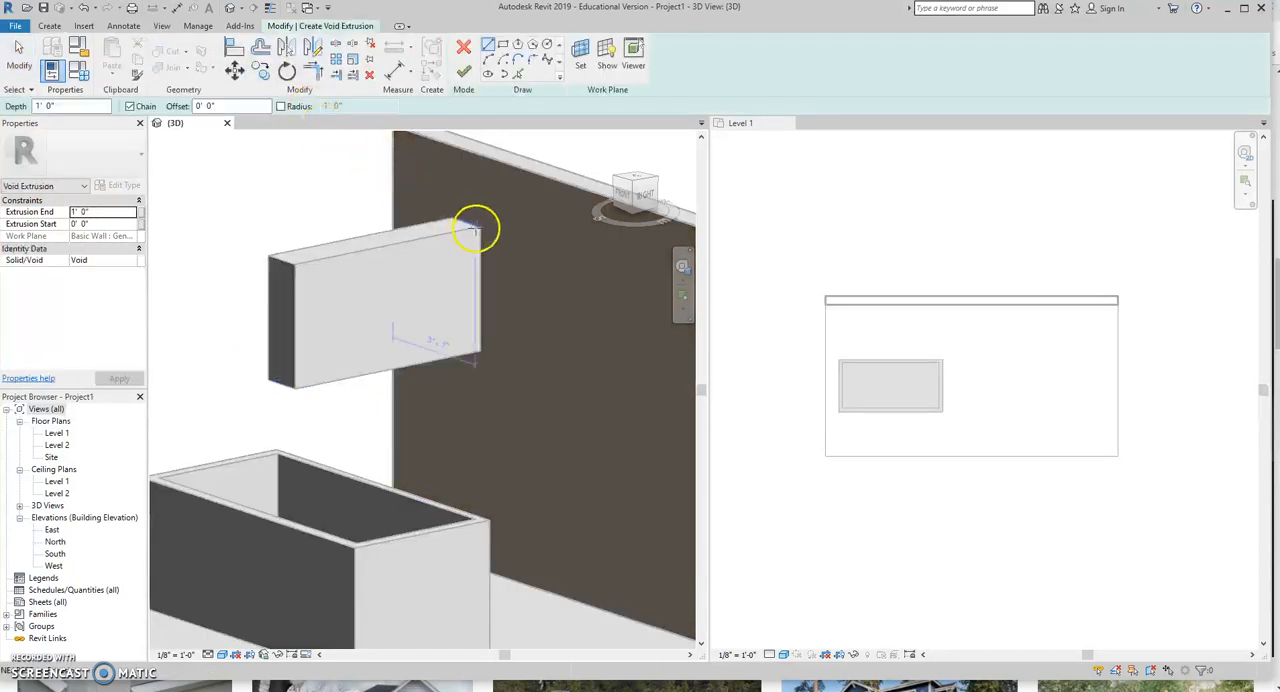
left_click(580, 52)
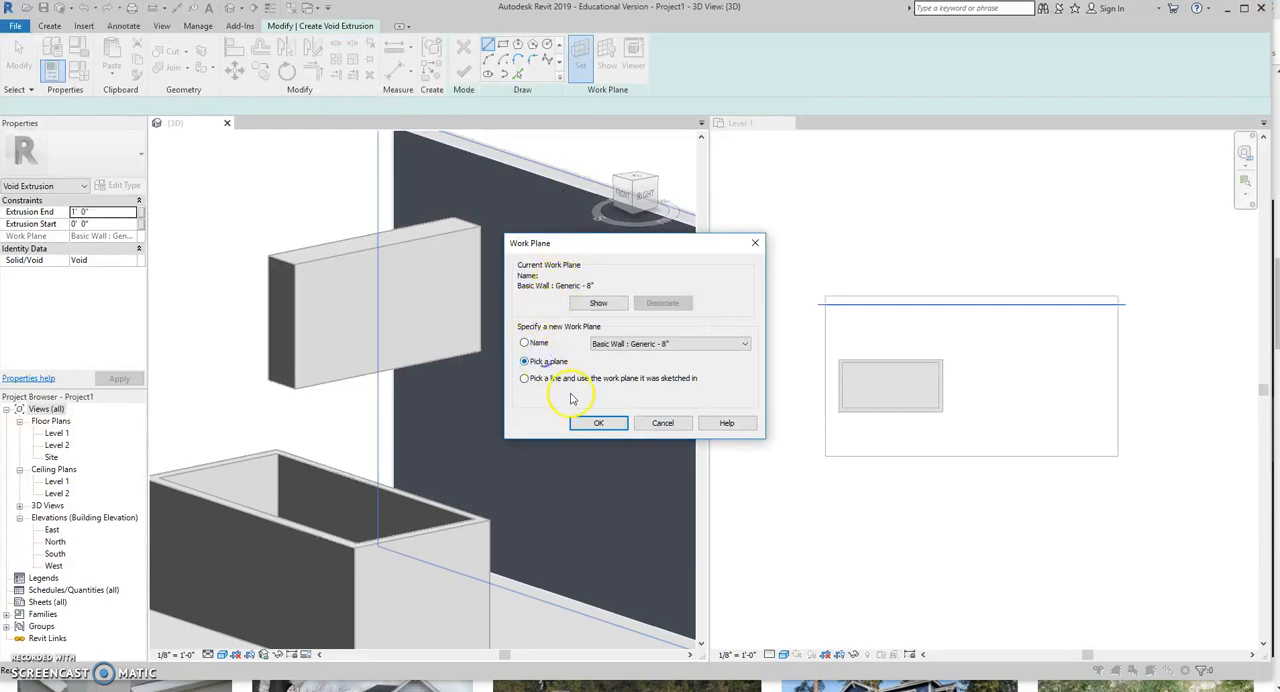
left_click(598, 423)
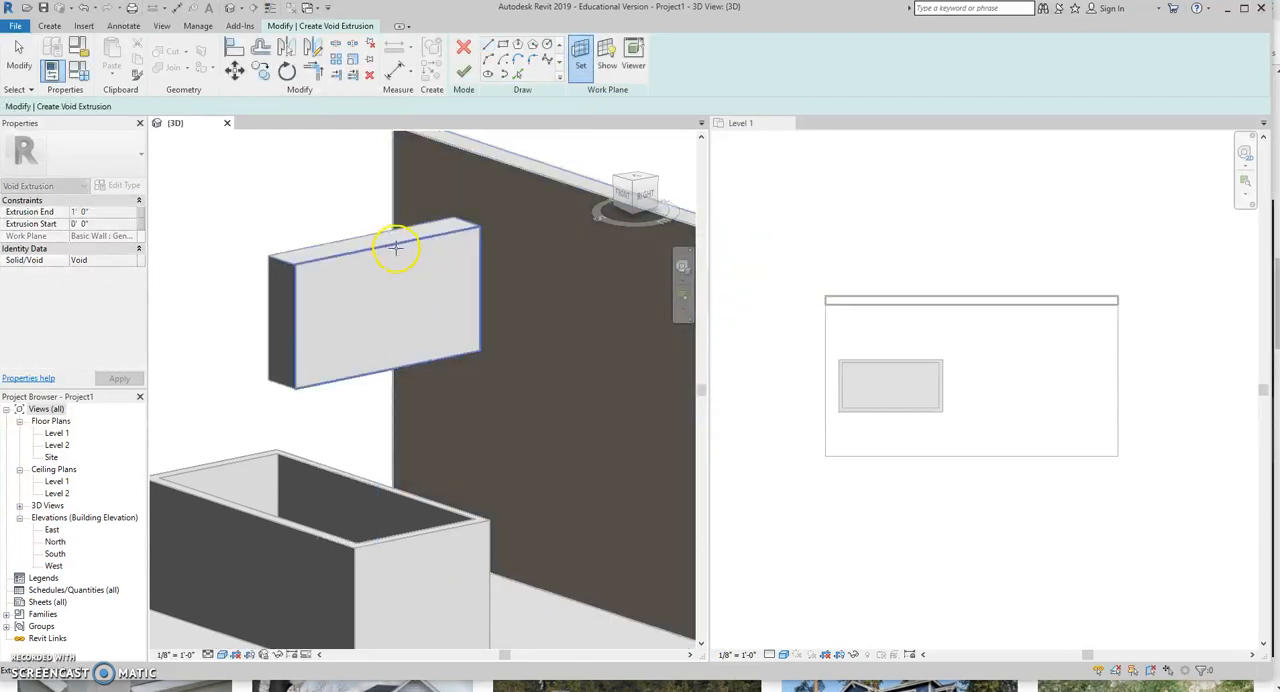
left_click(397, 247)
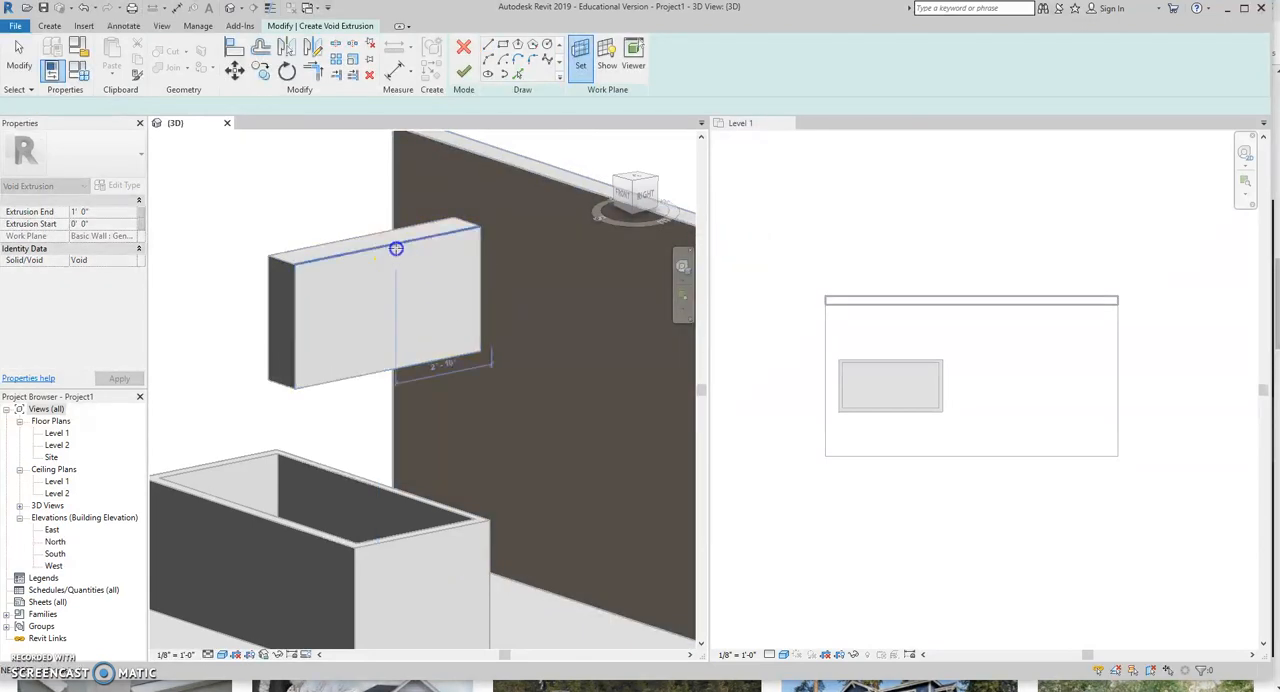
Sketch a triangular void profile sloping from the block's upper corner at the wall down to its outer edge, closed along the top.
left_click(489, 46)
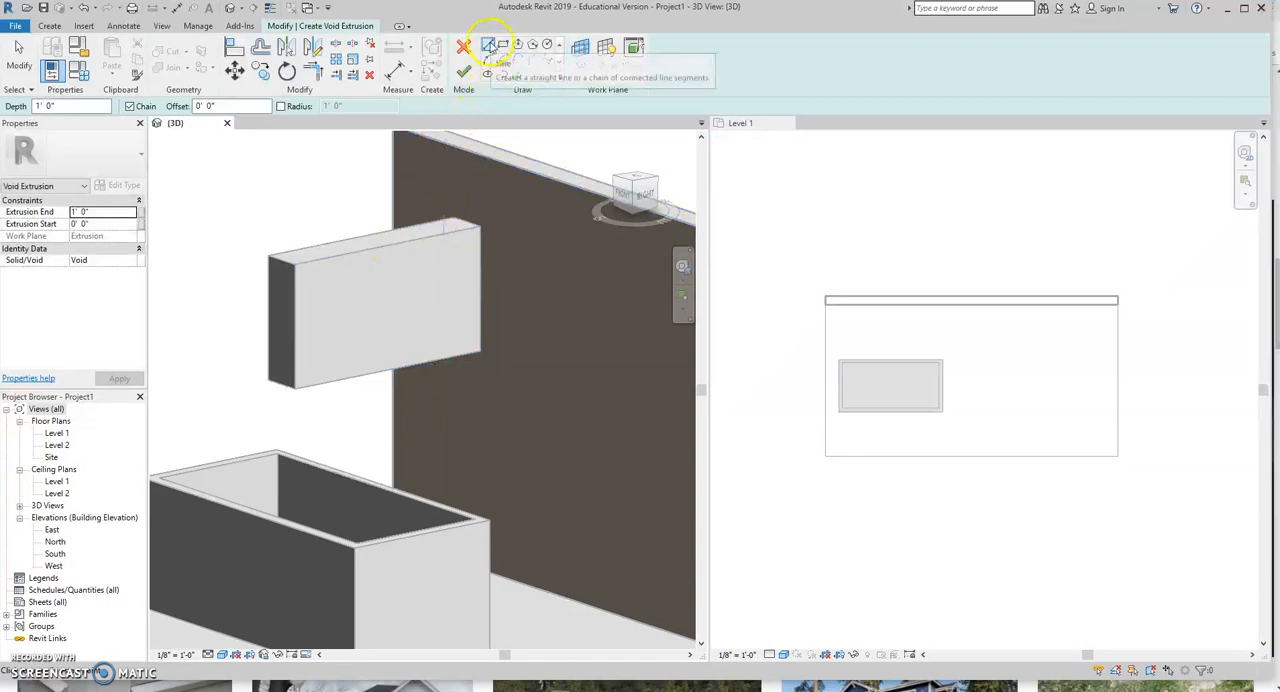
left_click(481, 225)
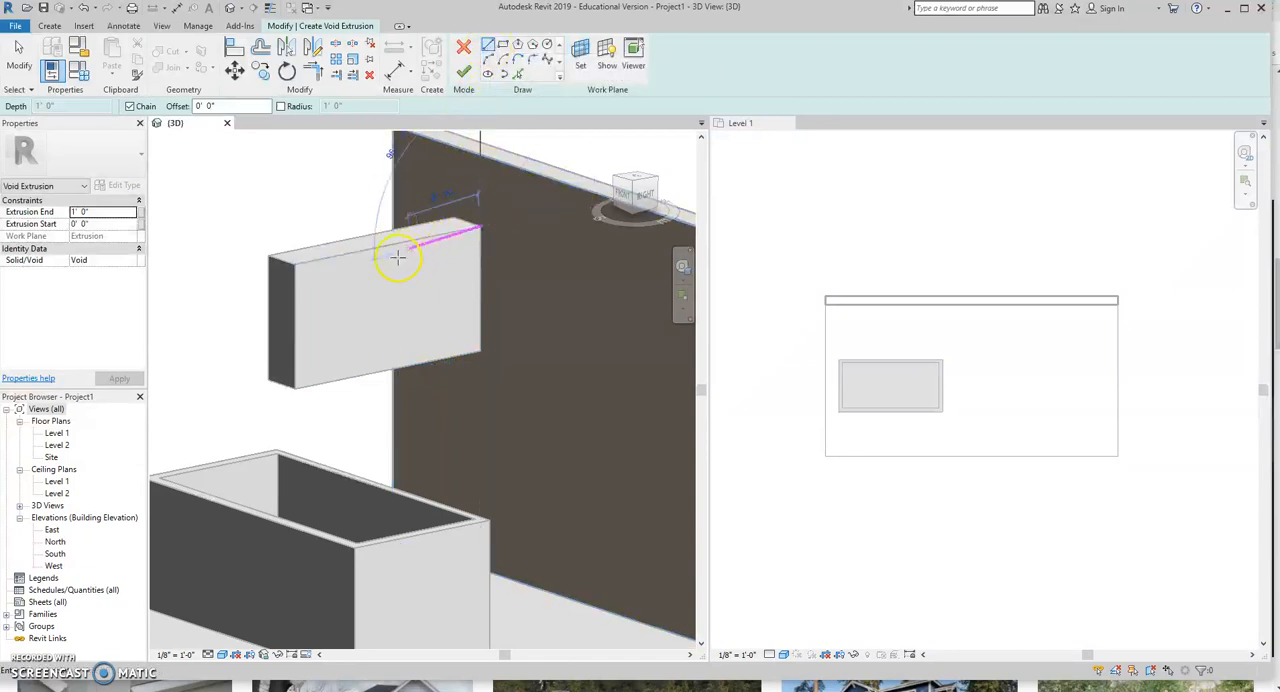
left_click(296, 305)
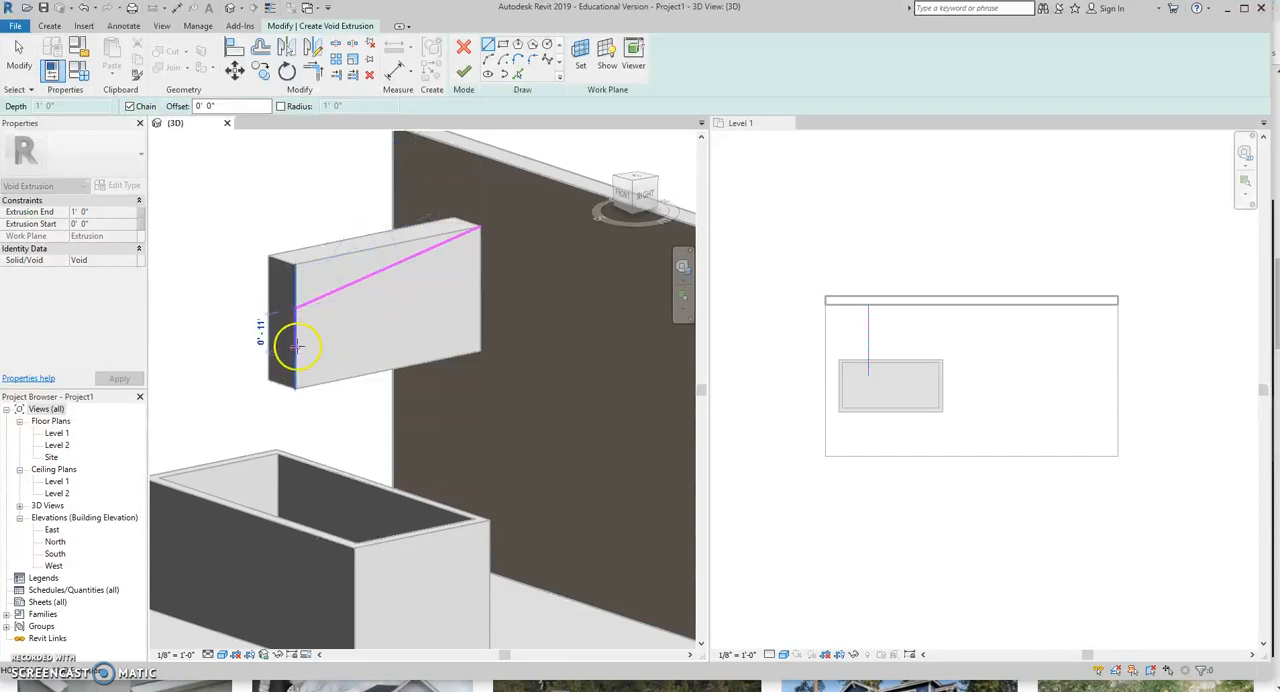
left_click(295, 264)
left_click(480, 228)
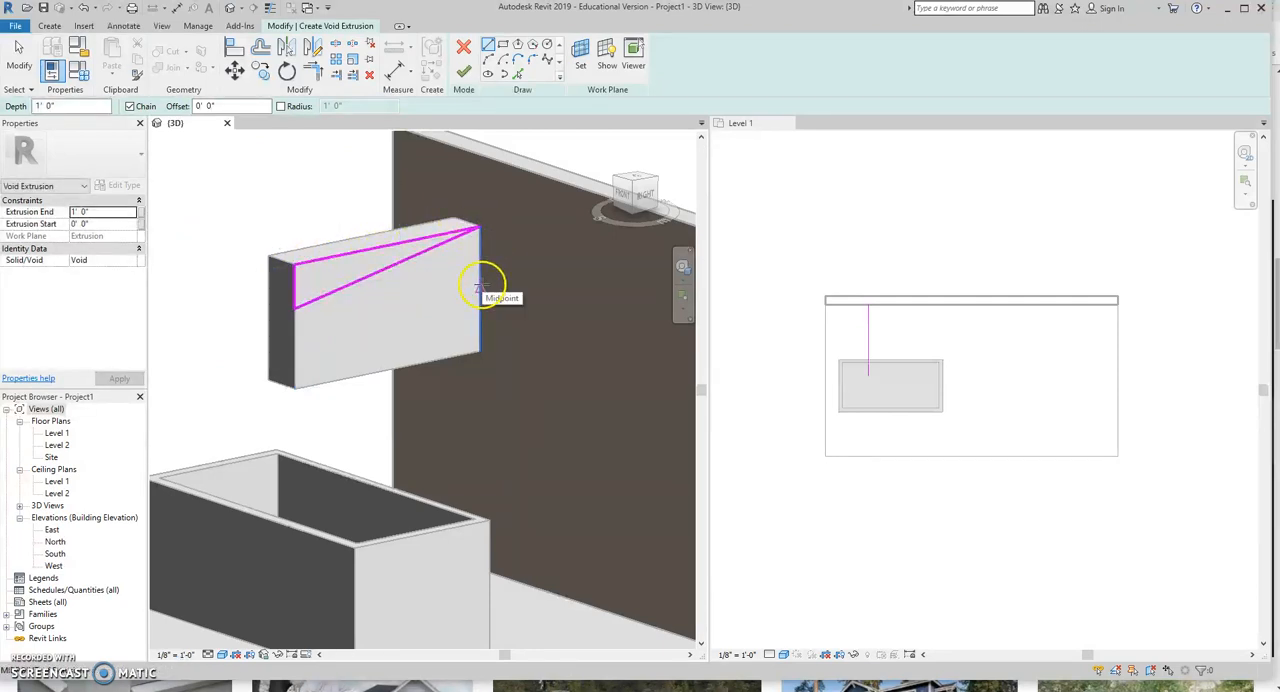
Sketch a second void profile below a parallel slope from the wall-end edge's midpoint, closed along the underside, and finish the void and in-place model.
left_click(480, 290)
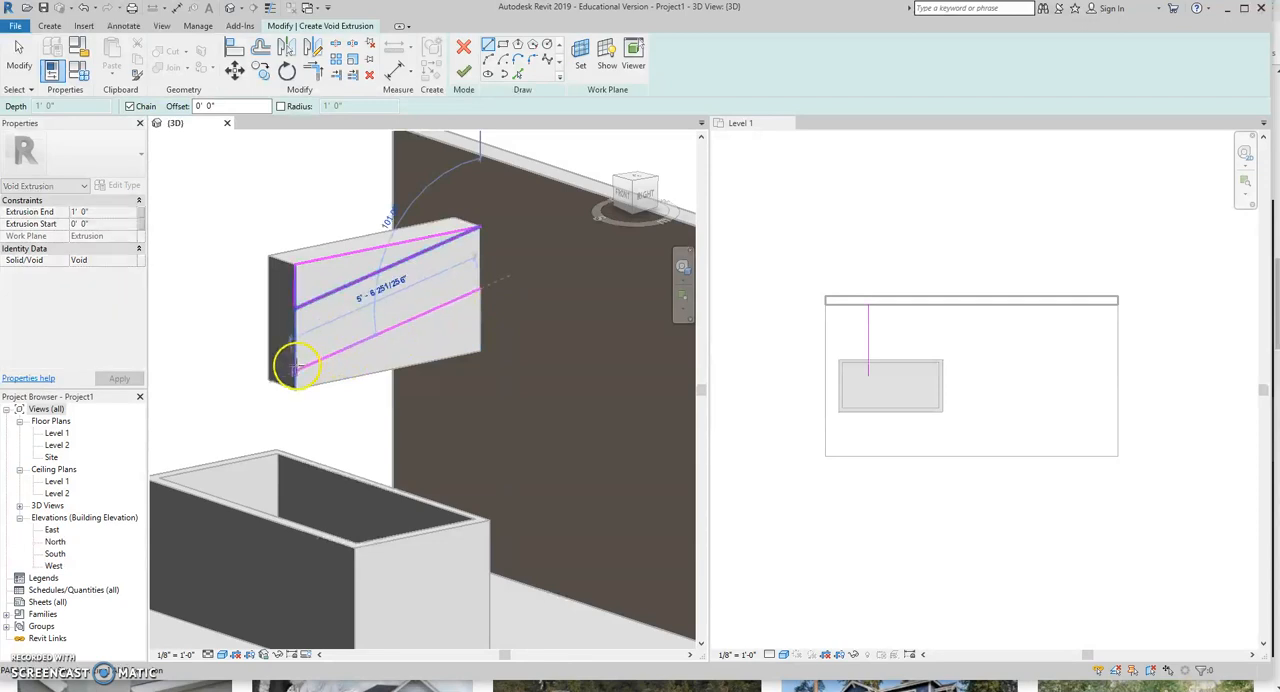
left_click(294, 370)
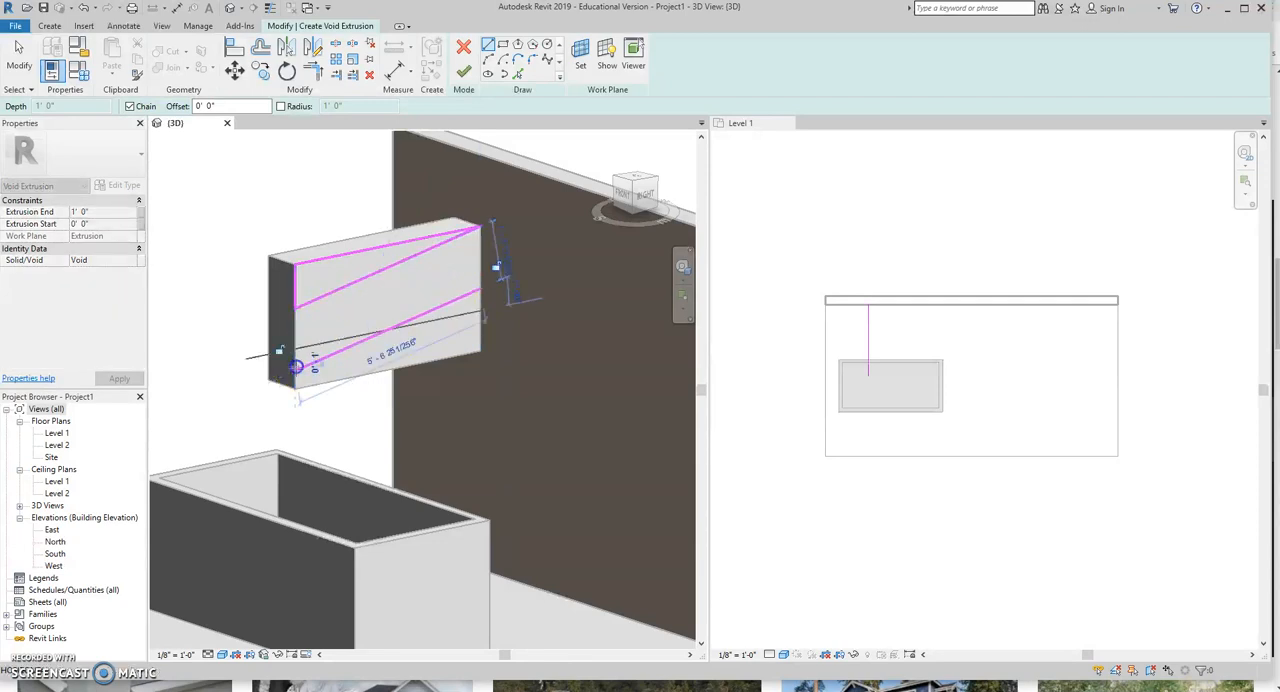
left_click(481, 351)
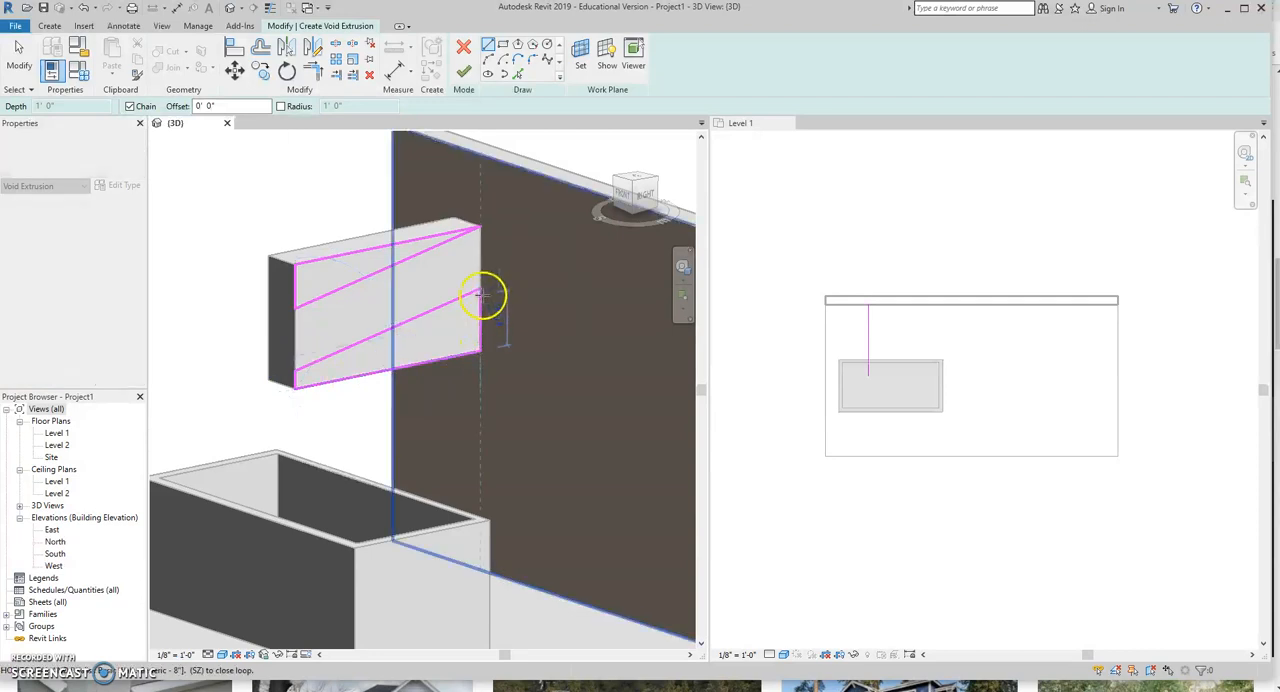
left_click(481, 290)
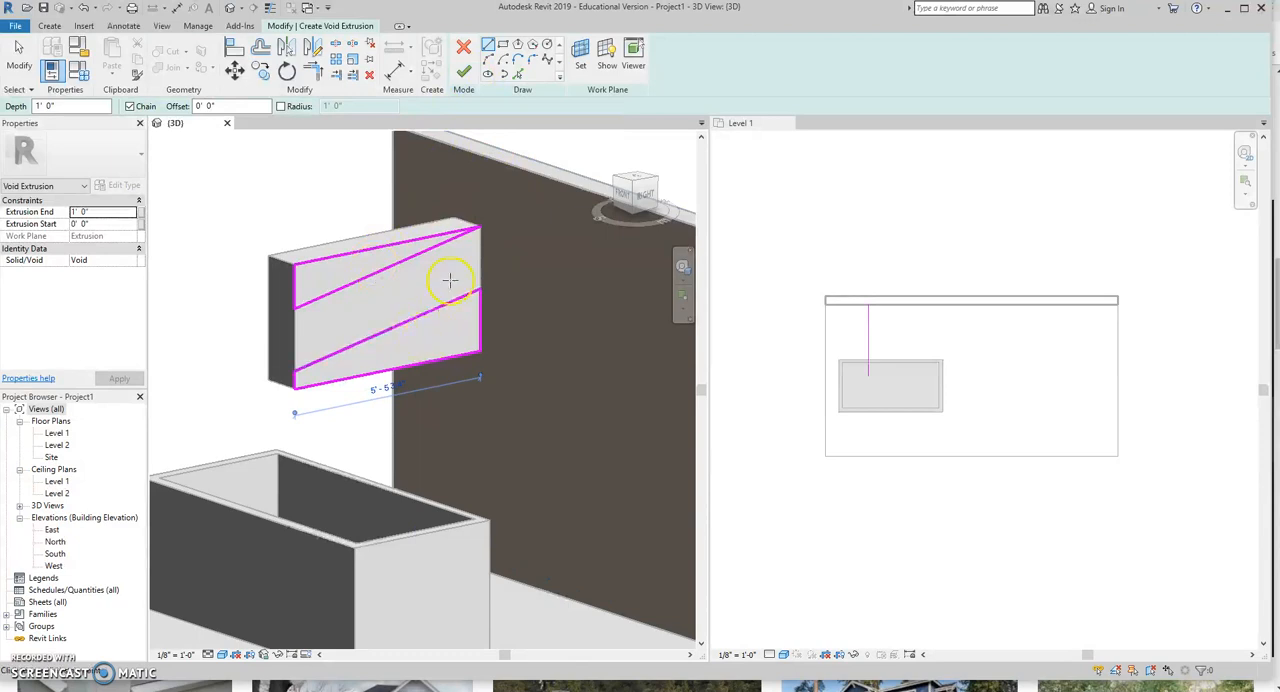
left_click(463, 70)
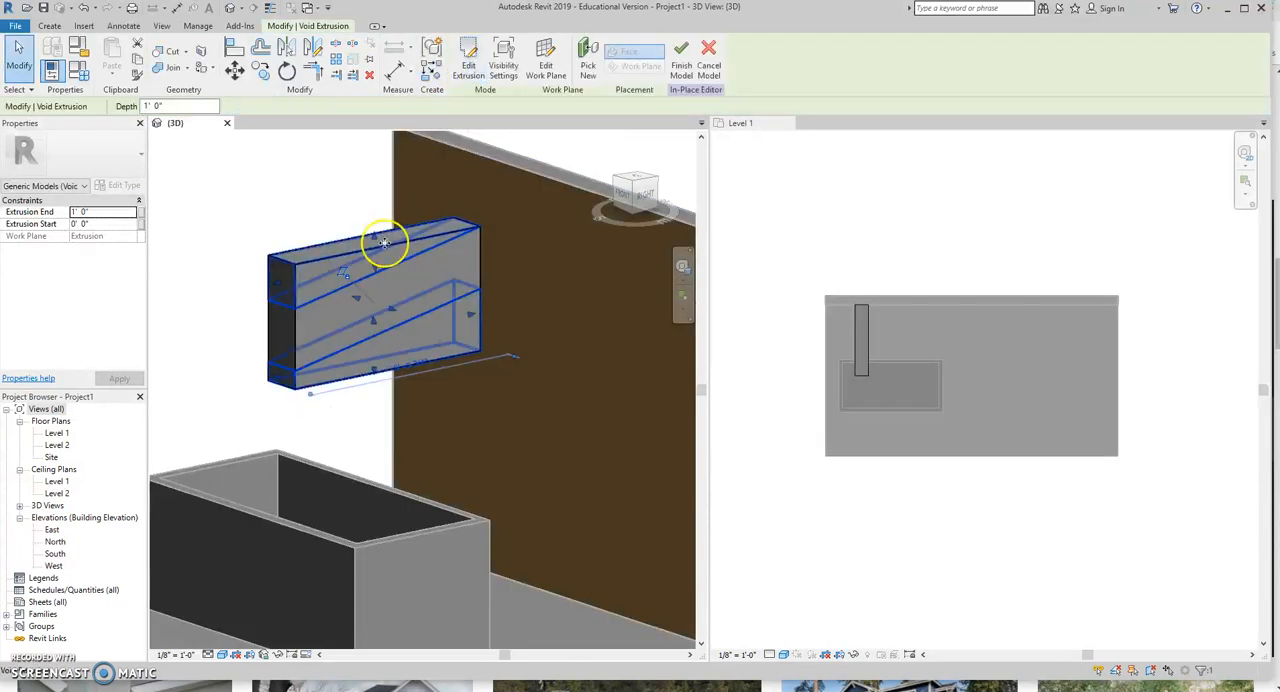
left_click(680, 55)
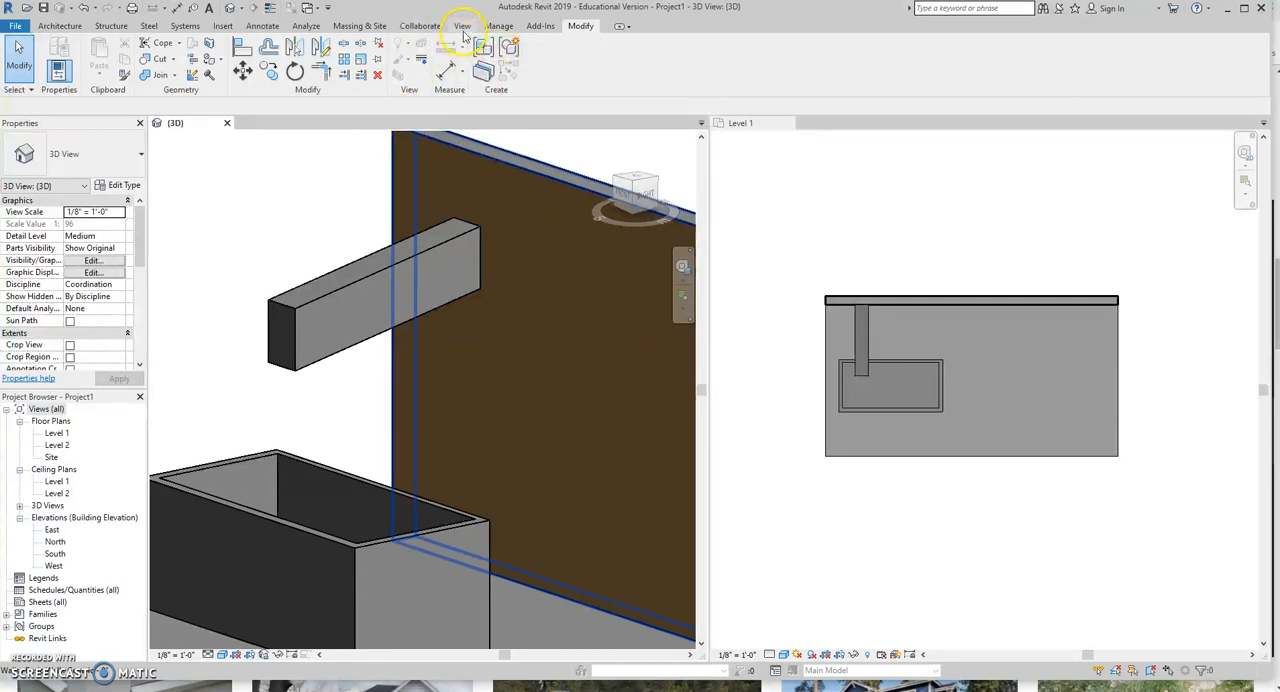
Create another in-place component in the Generic Models category with a name beginning with spanish.
left_click(68, 27)
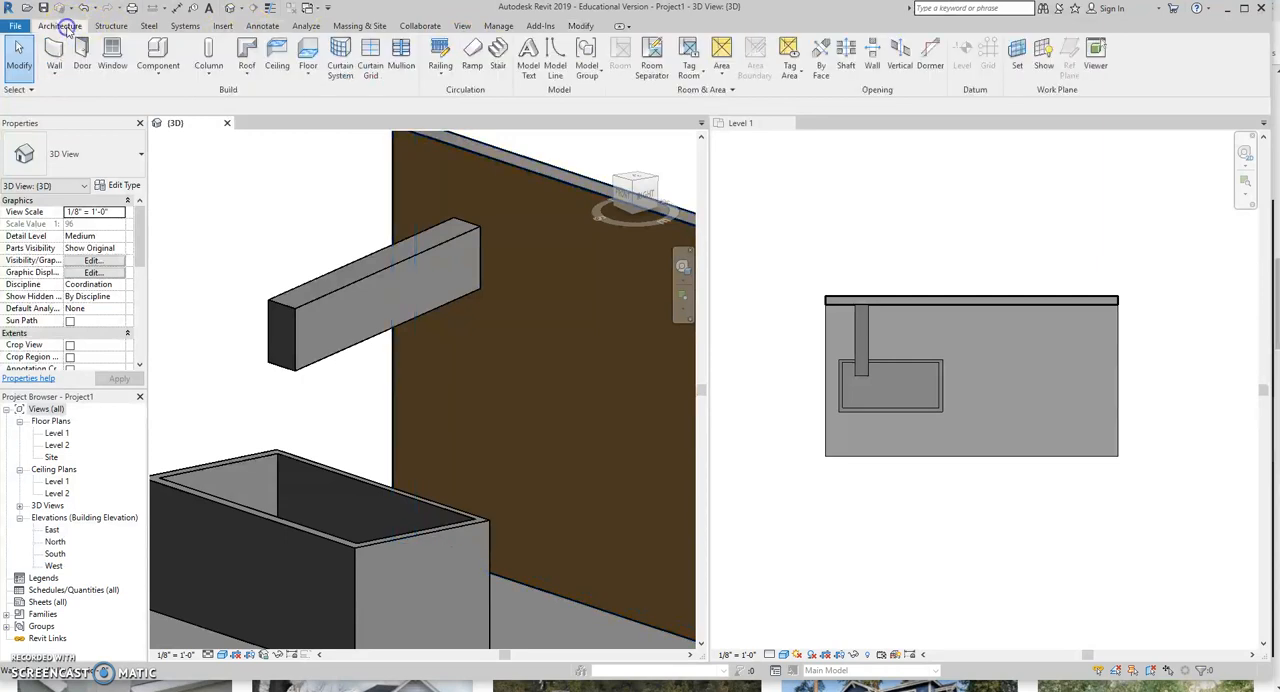
left_click(157, 68)
left_click(160, 126)
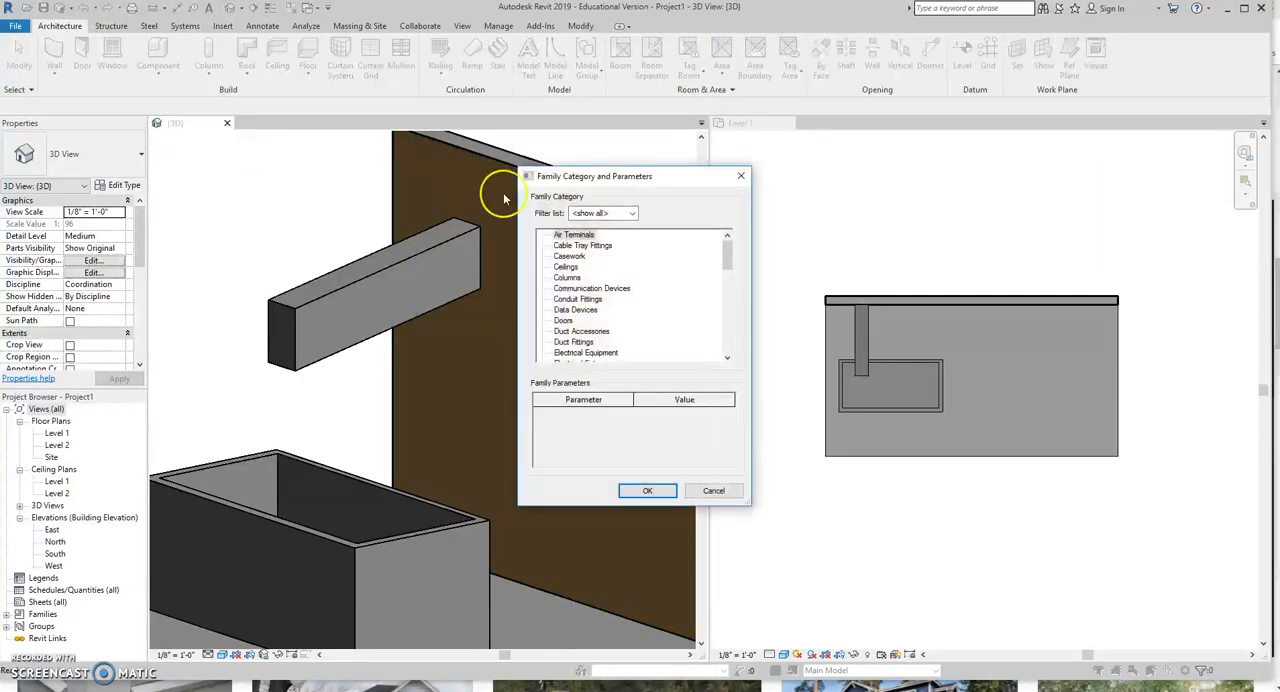
scroll(613, 341, "down", 3)
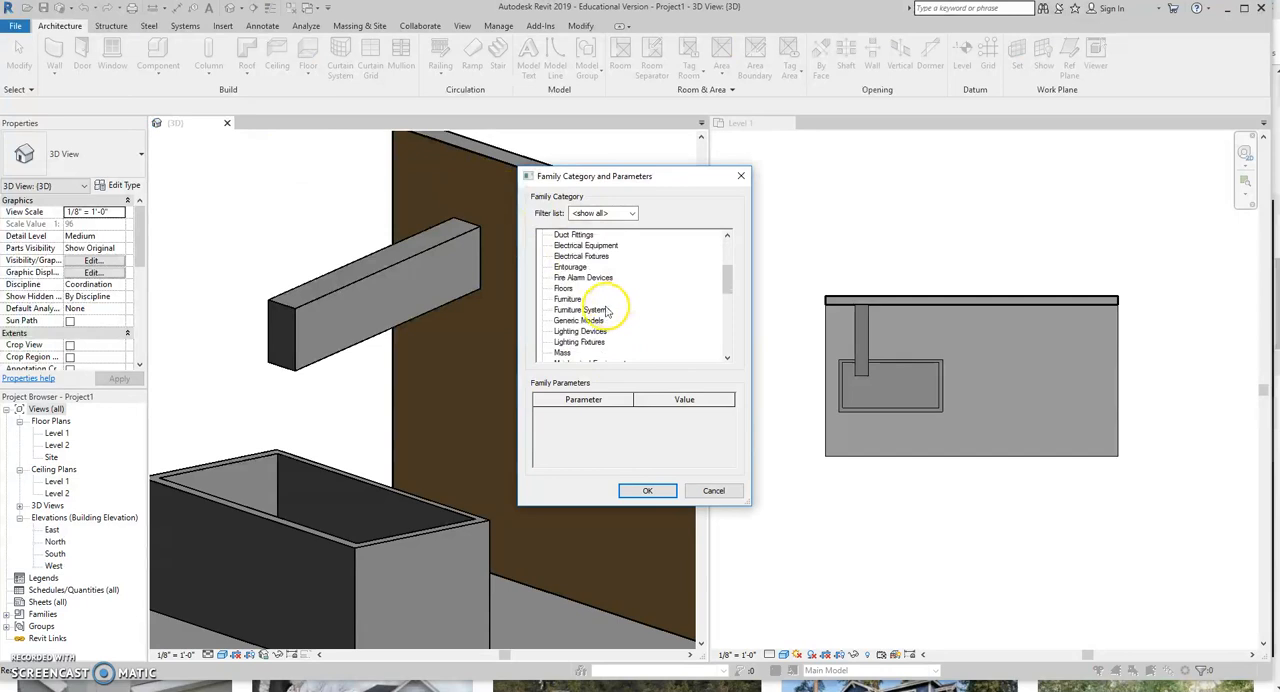
left_click(650, 490)
type("spanish pipe")
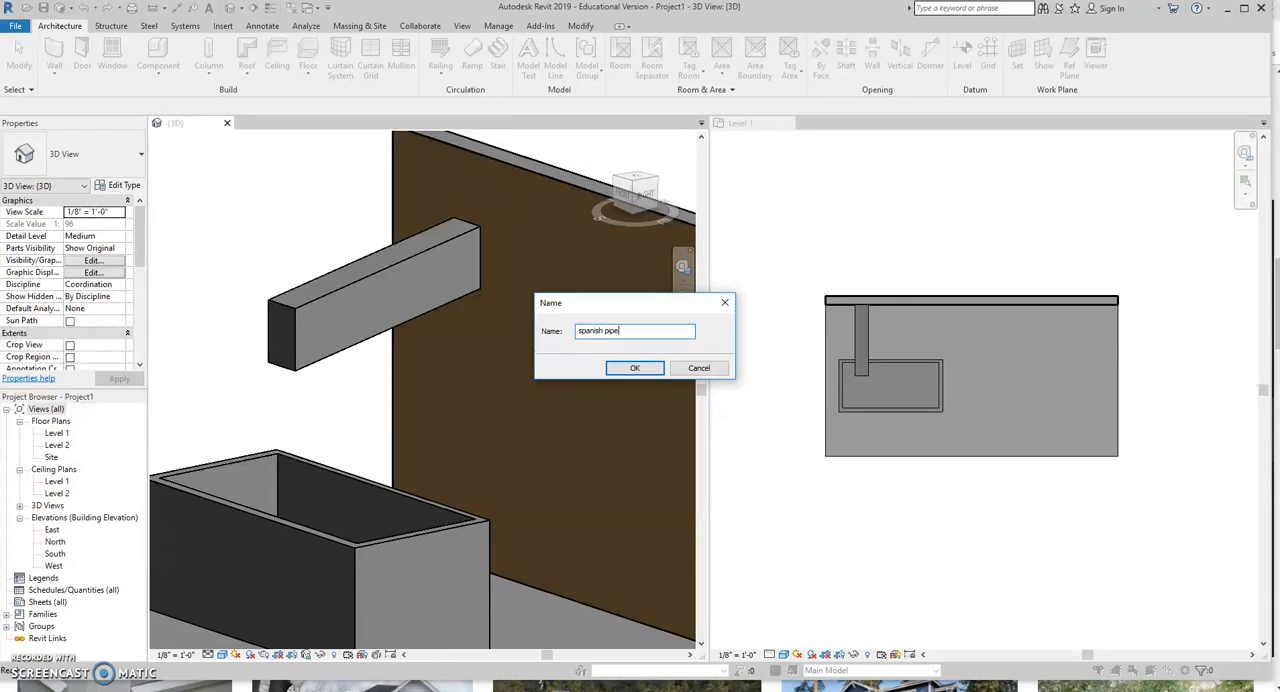
key("Return")
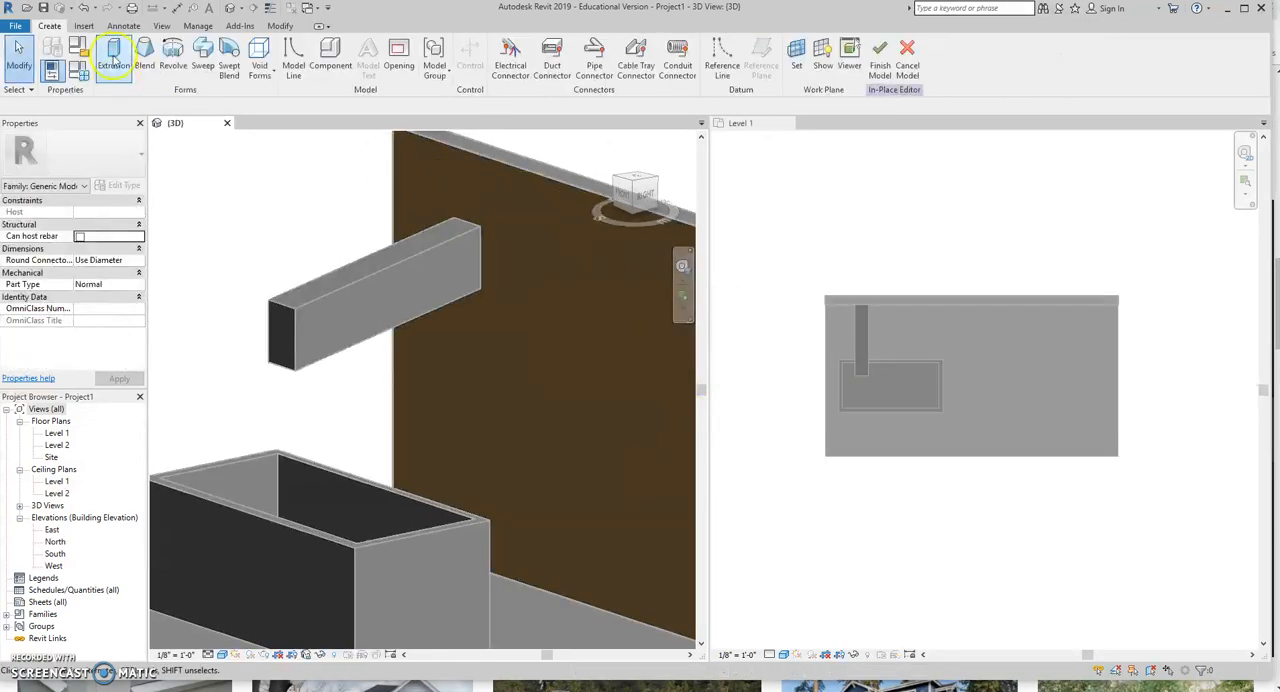
Start a solid extrusion and set its work plane by picking the wall's outer face.
left_click(114, 55)
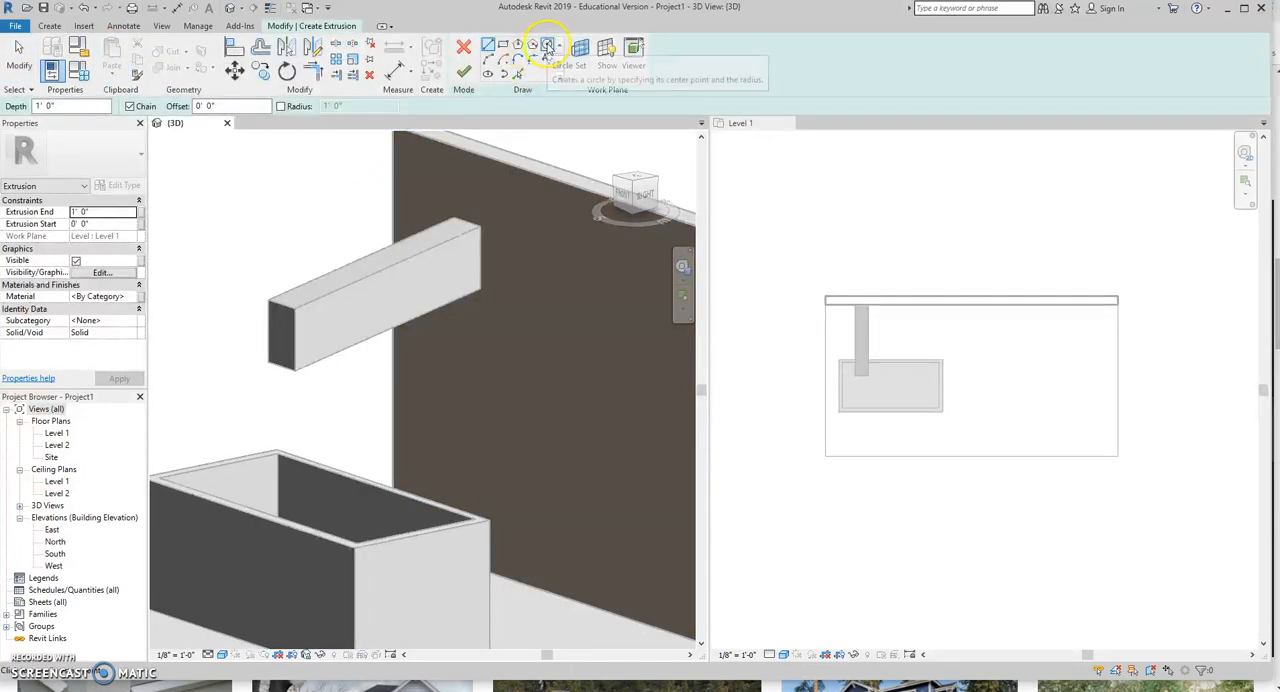
left_click(548, 47)
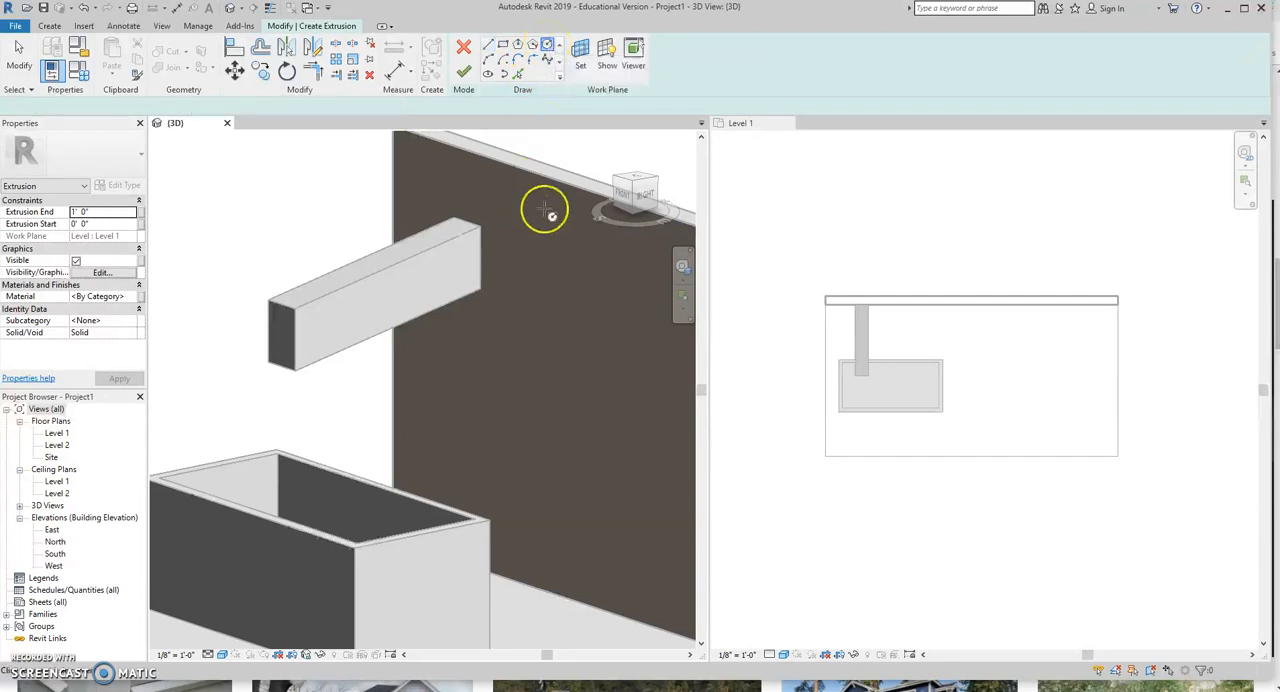
left_click(560, 268)
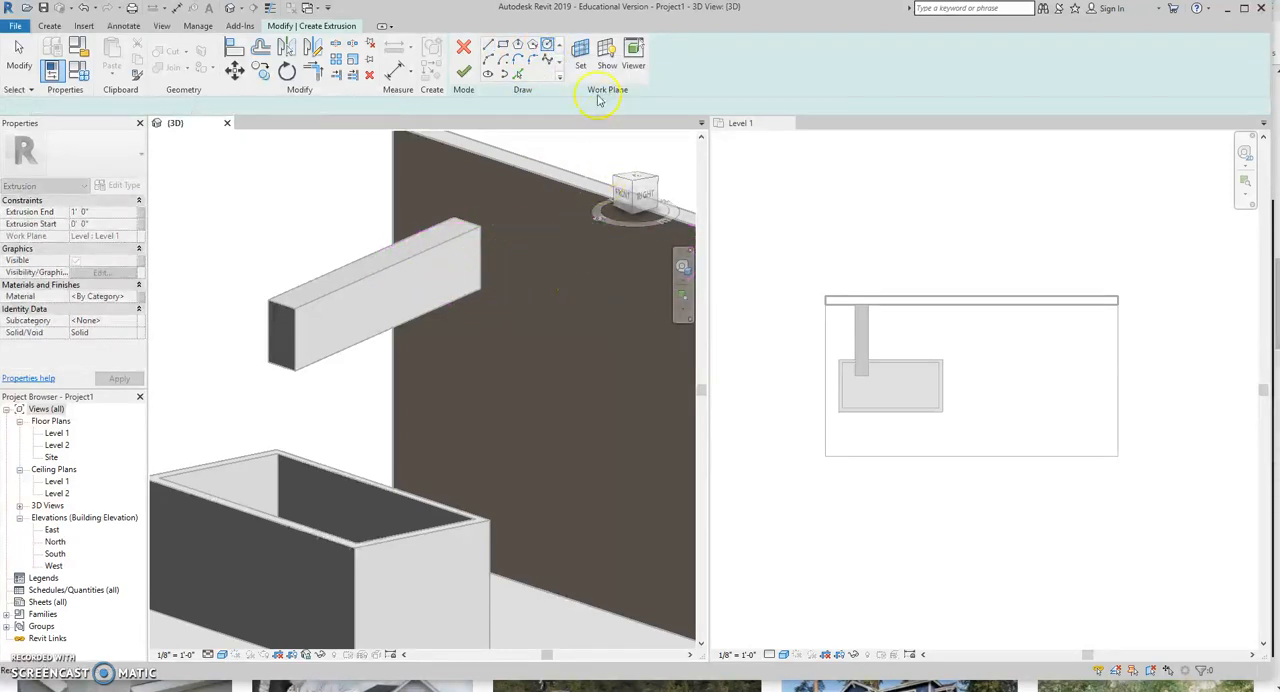
left_click(580, 55)
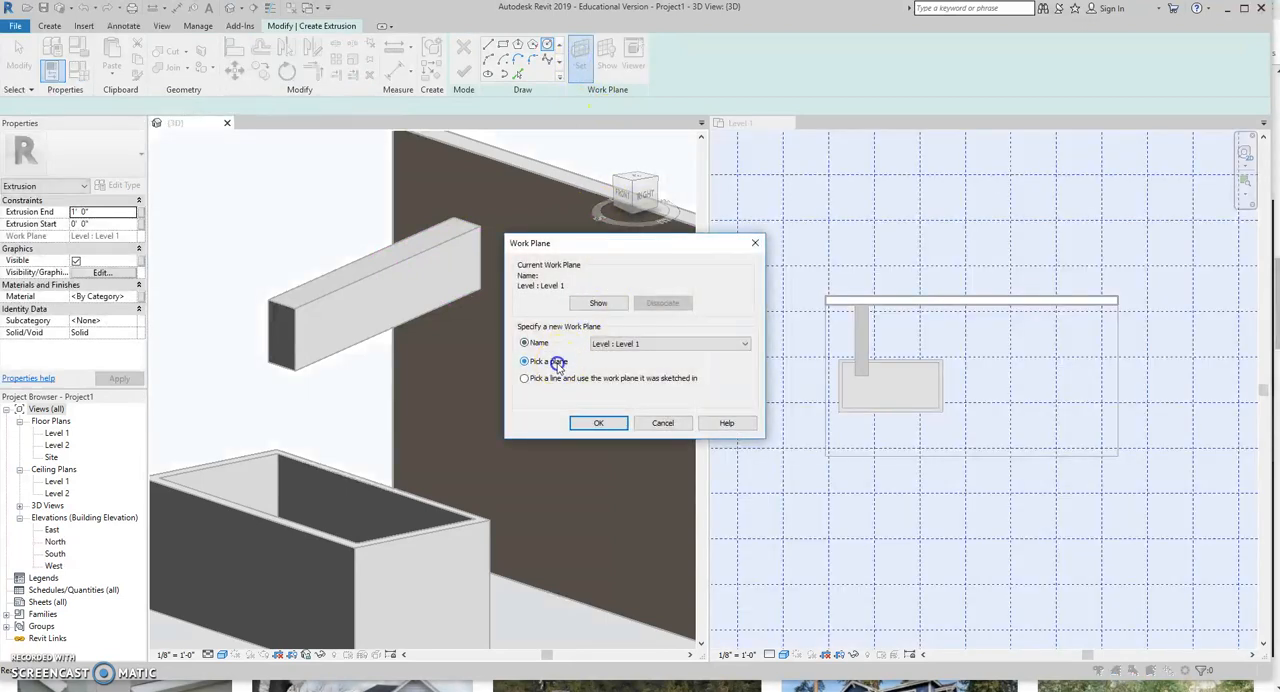
left_click(600, 422)
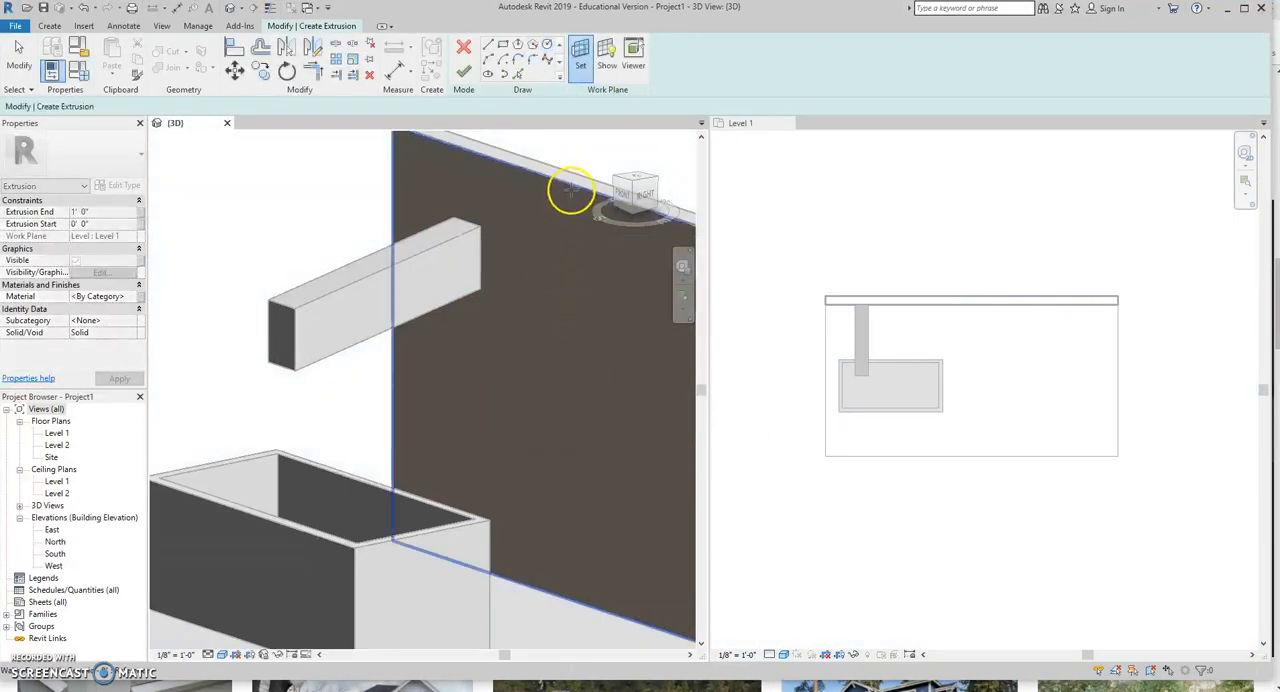
left_click(572, 193)
Sketch two concentric circles on the wall beside the projecting block, the inner one slightly smaller, and finish the extrusion as a hollow tube.
left_click(547, 45)
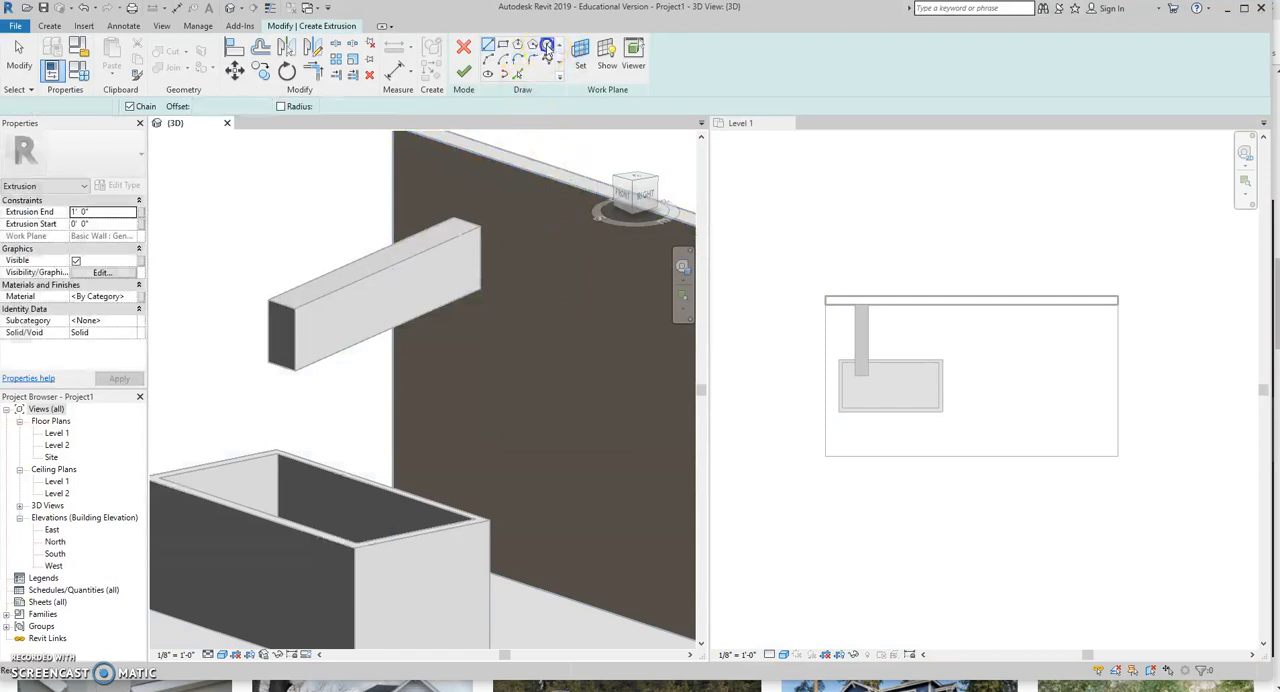
left_click(556, 276)
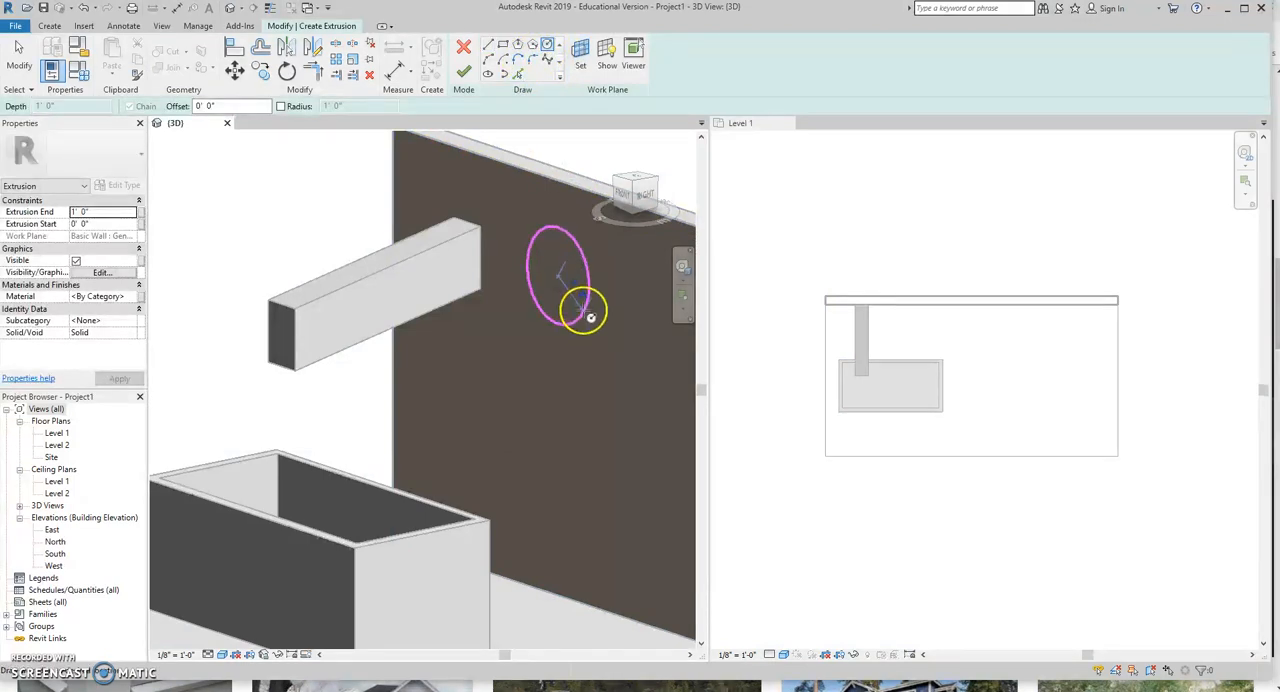
left_click(582, 300)
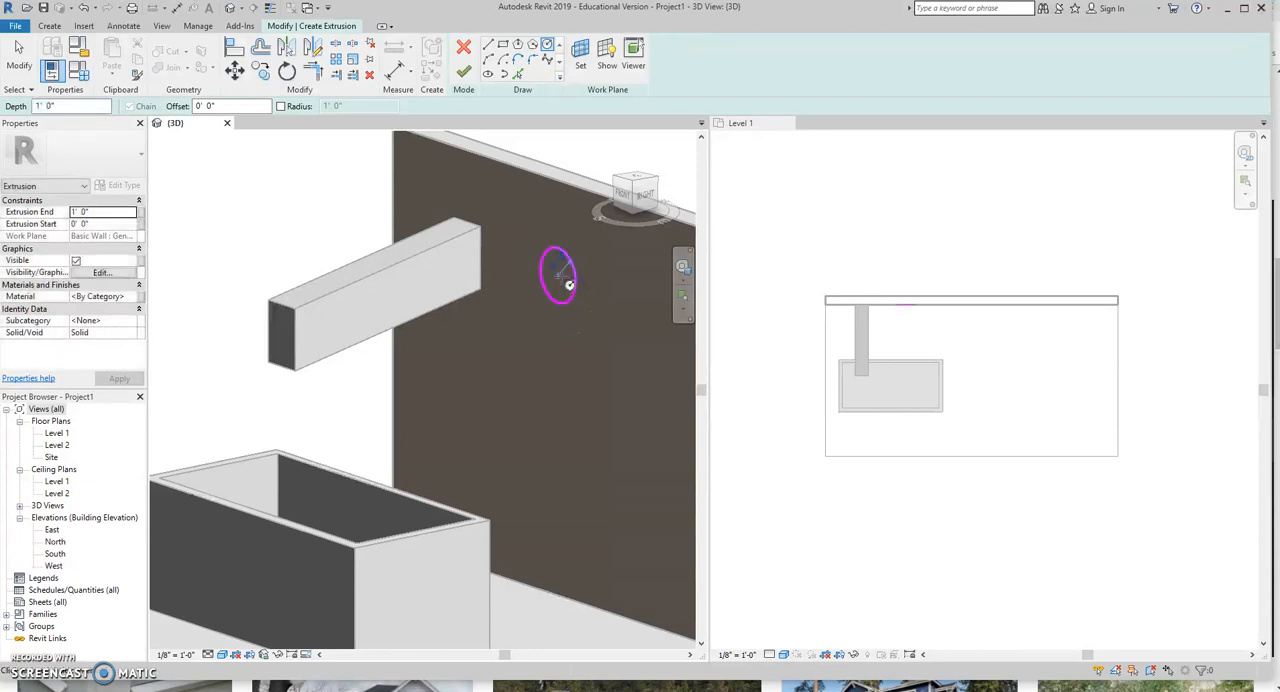
left_click(558, 275)
scroll(563, 268, "up", 5)
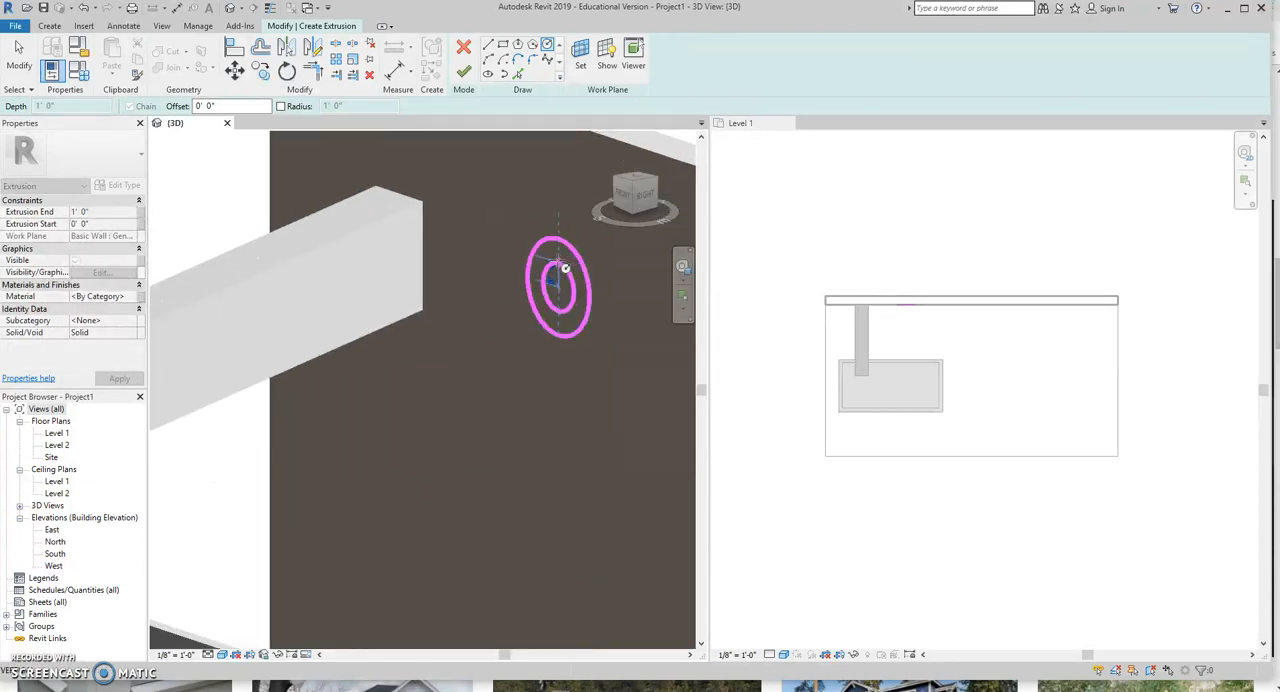
left_click(558, 246)
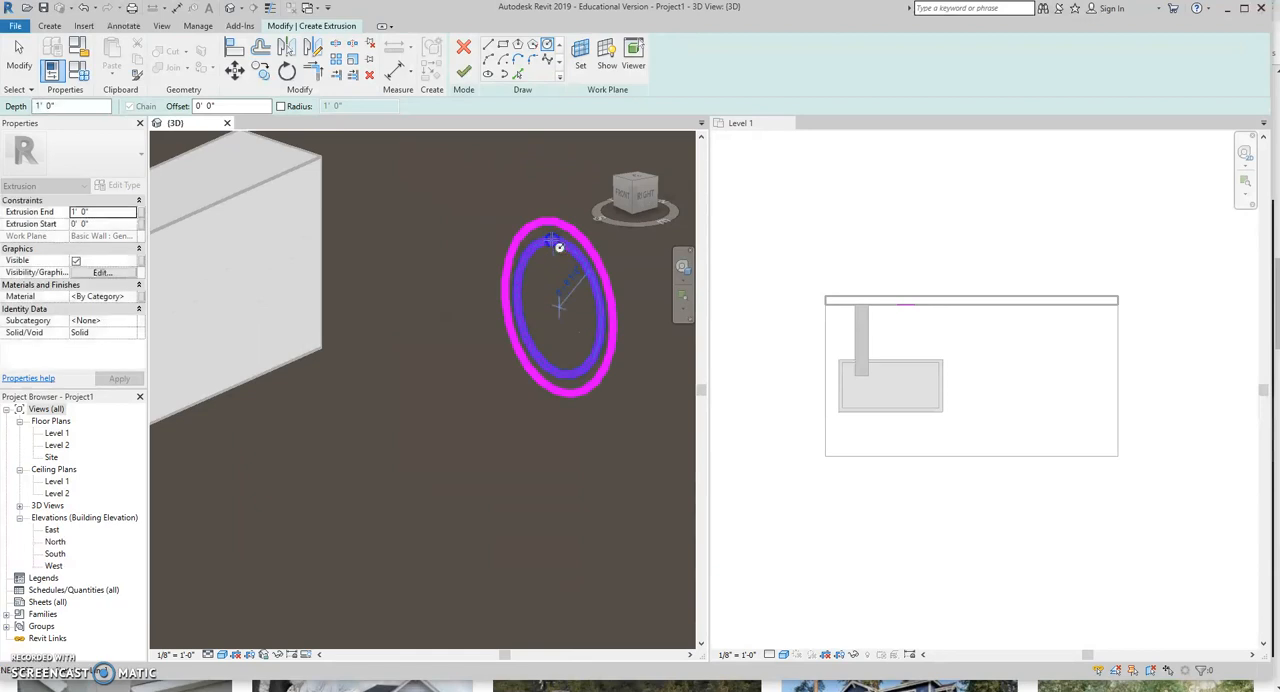
left_click(464, 74)
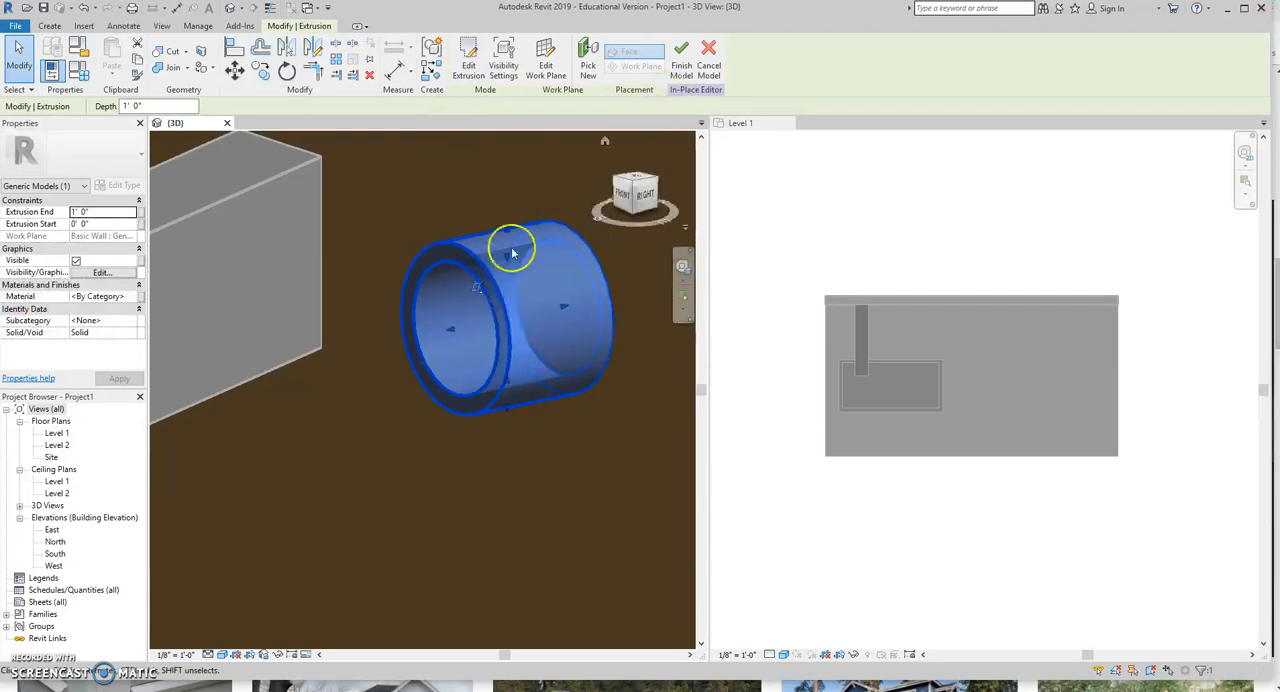
Shorten the tube's projection from the wall to about 10 inches and finish the in-place model.
left_click_drag(450, 330, 569, 240)
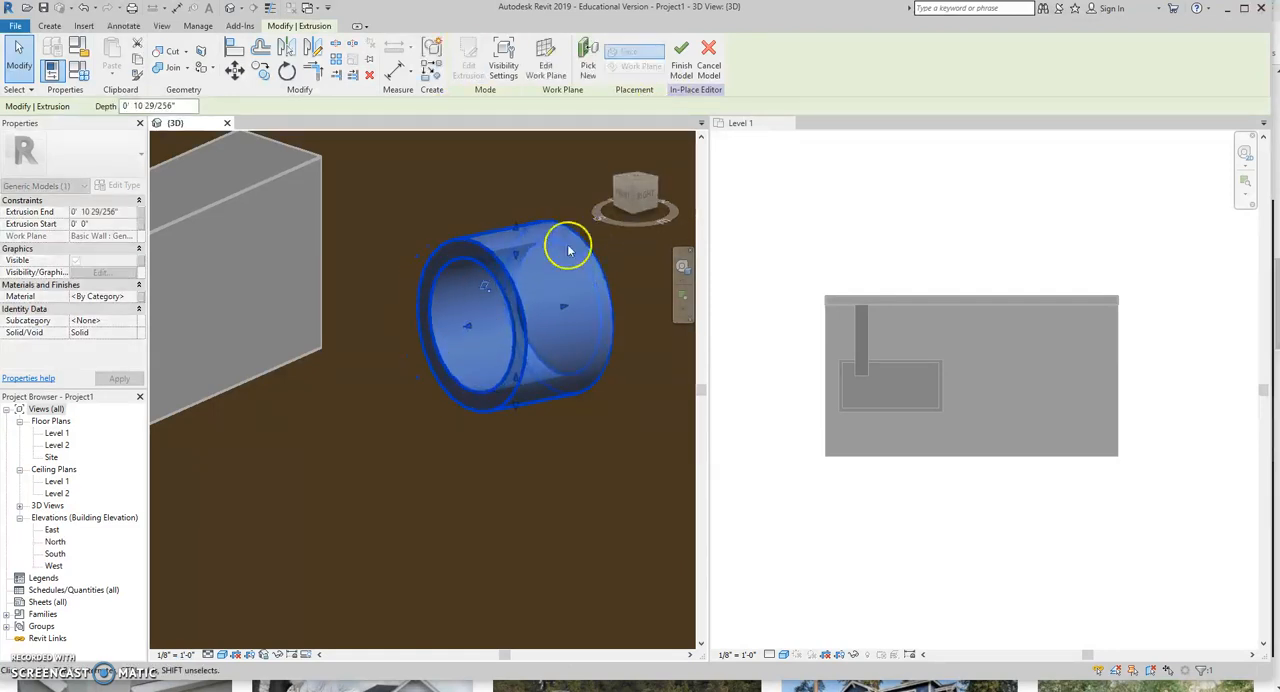
left_click(678, 80)
scroll(455, 388, "down", 3)
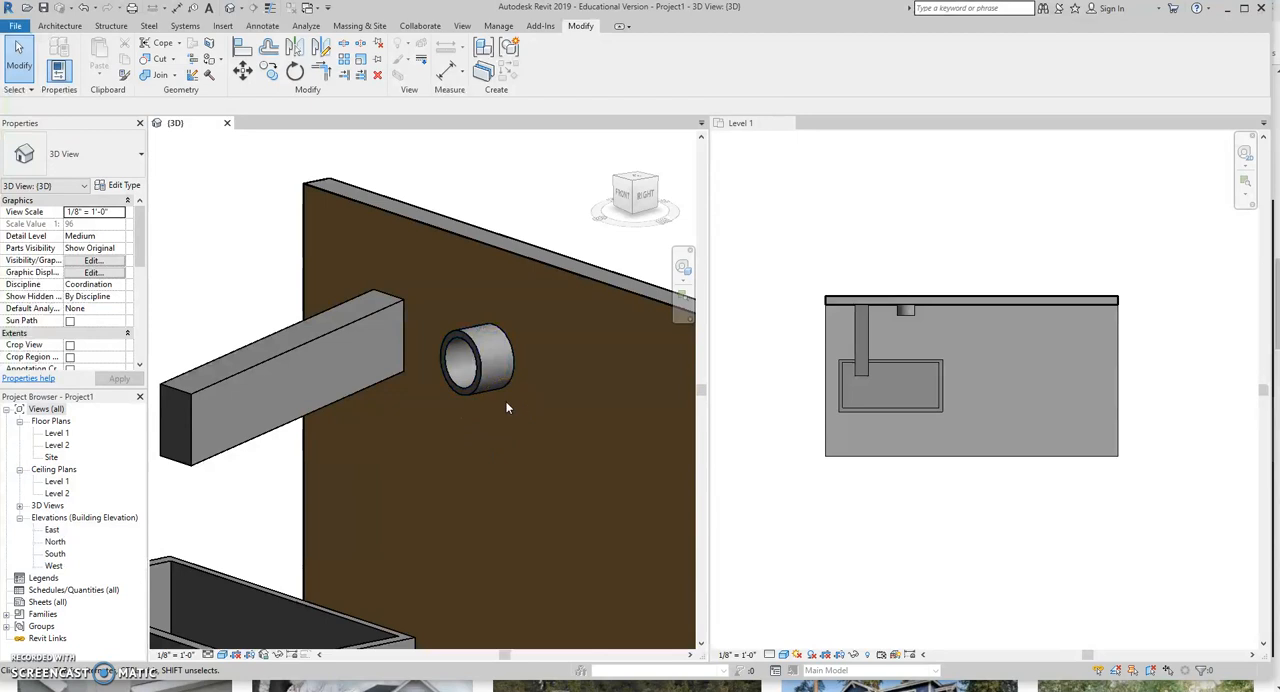
Create another in-place component in the Generic Models category named decorative molding.
left_click(75, 27)
left_click(157, 70)
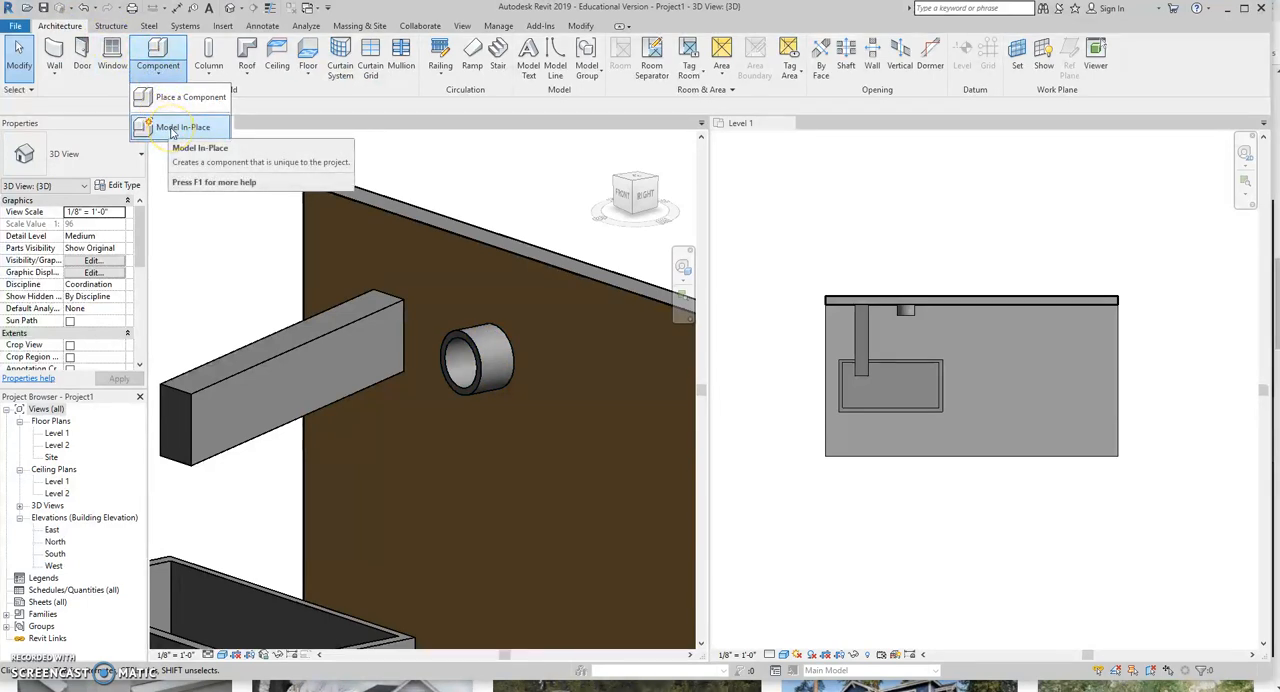
left_click(180, 127)
scroll(632, 311, "down", 3)
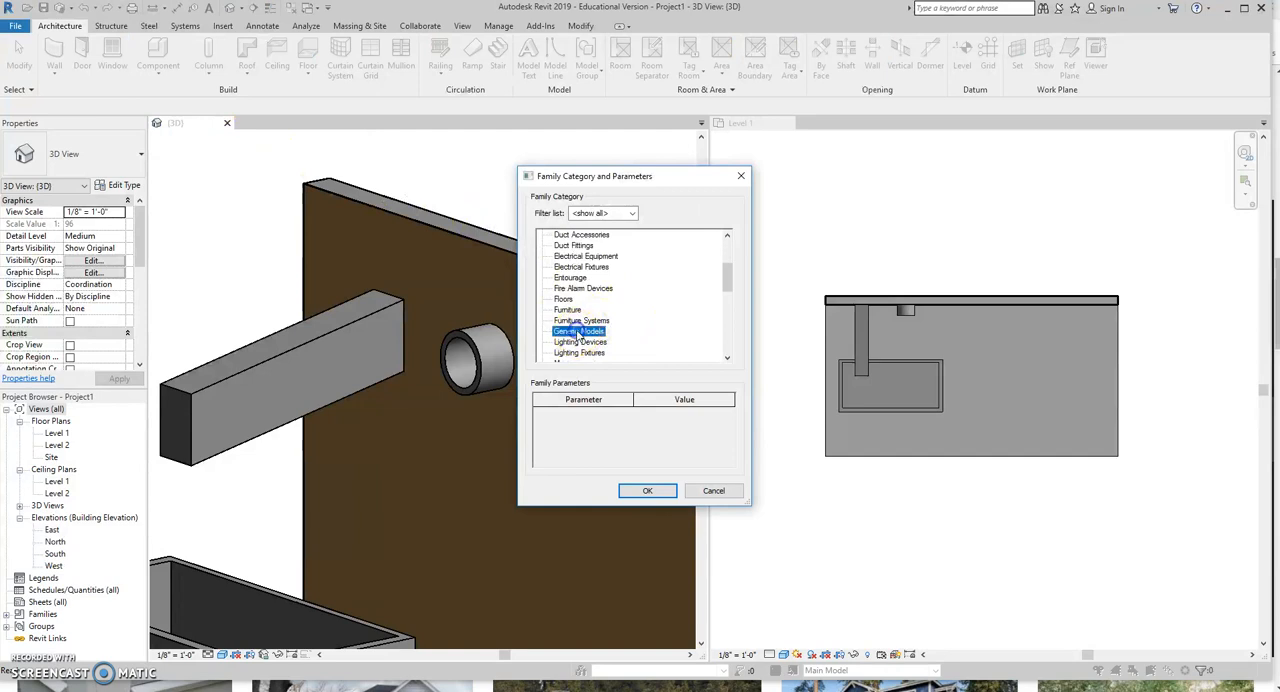
left_click(648, 490)
type("decorative moldin")
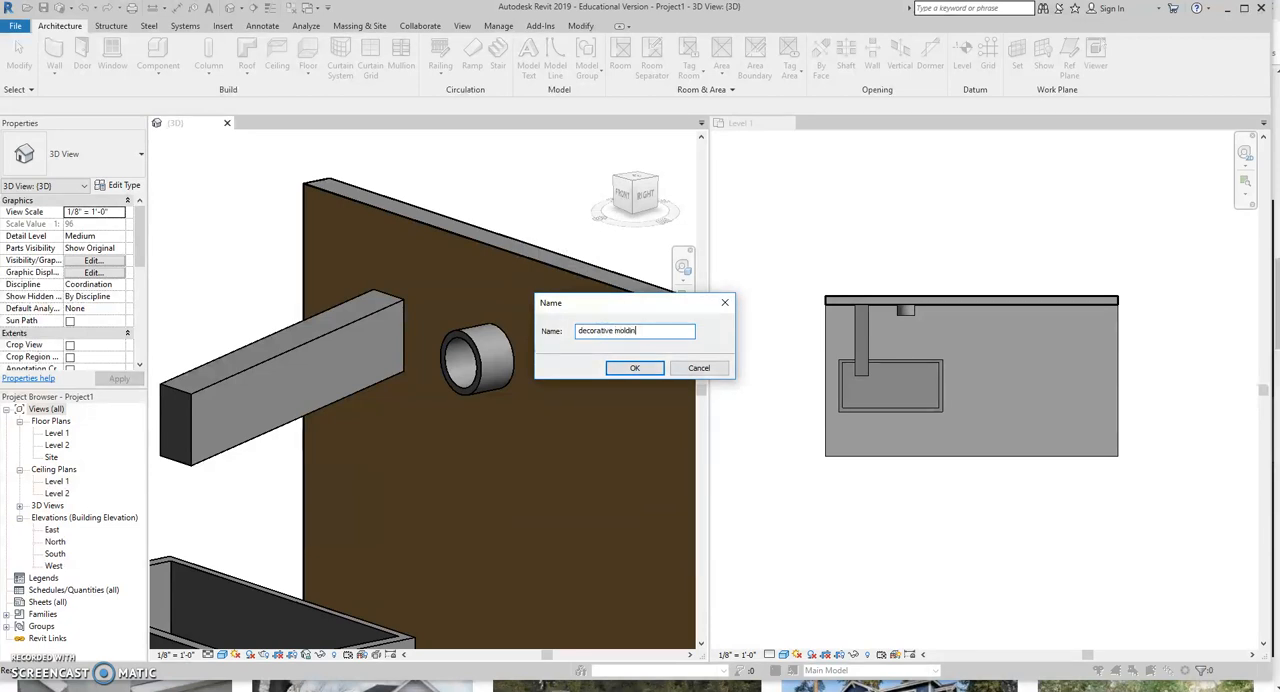
key("Return")
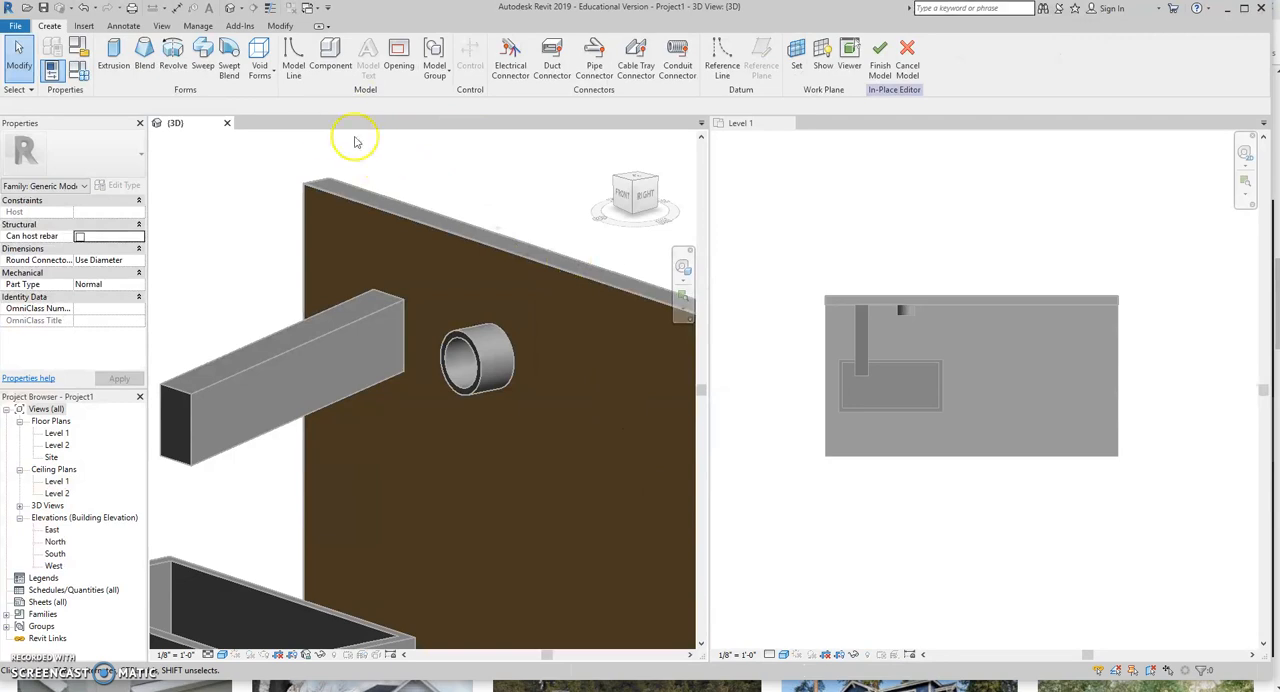
Start a solid extrusion for the molding and pick the wall's outer face as its work plane.
left_click(113, 56)
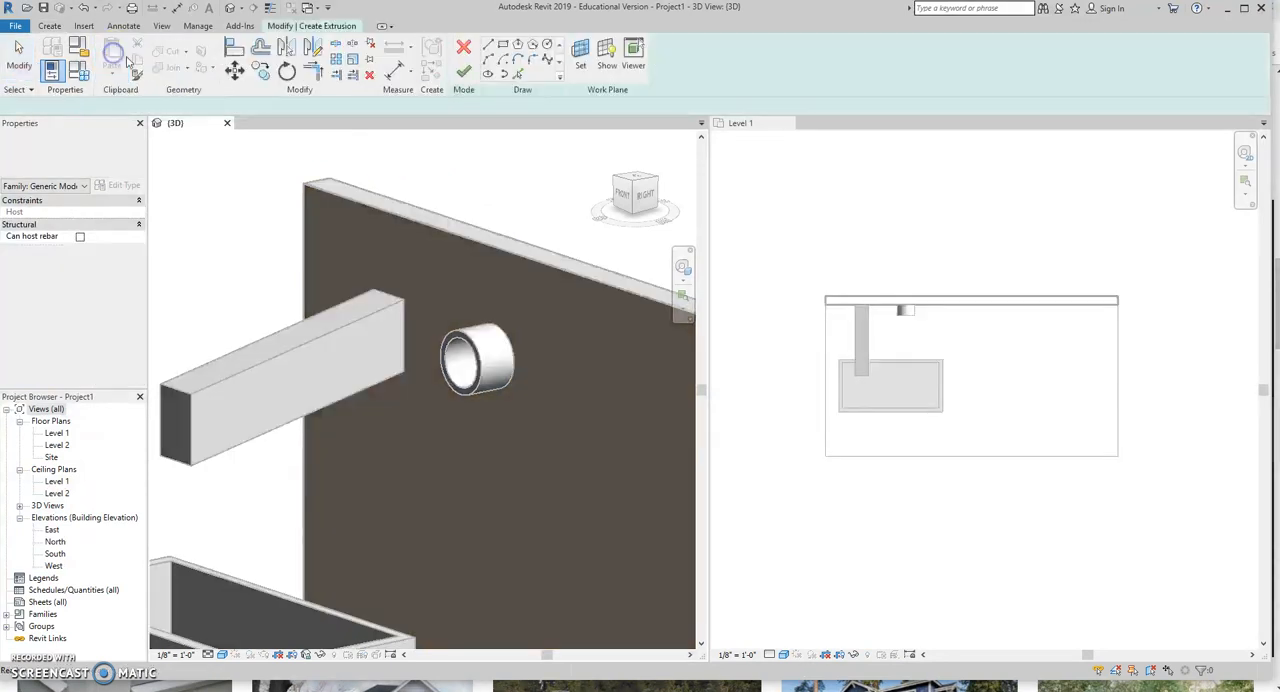
left_click(580, 55)
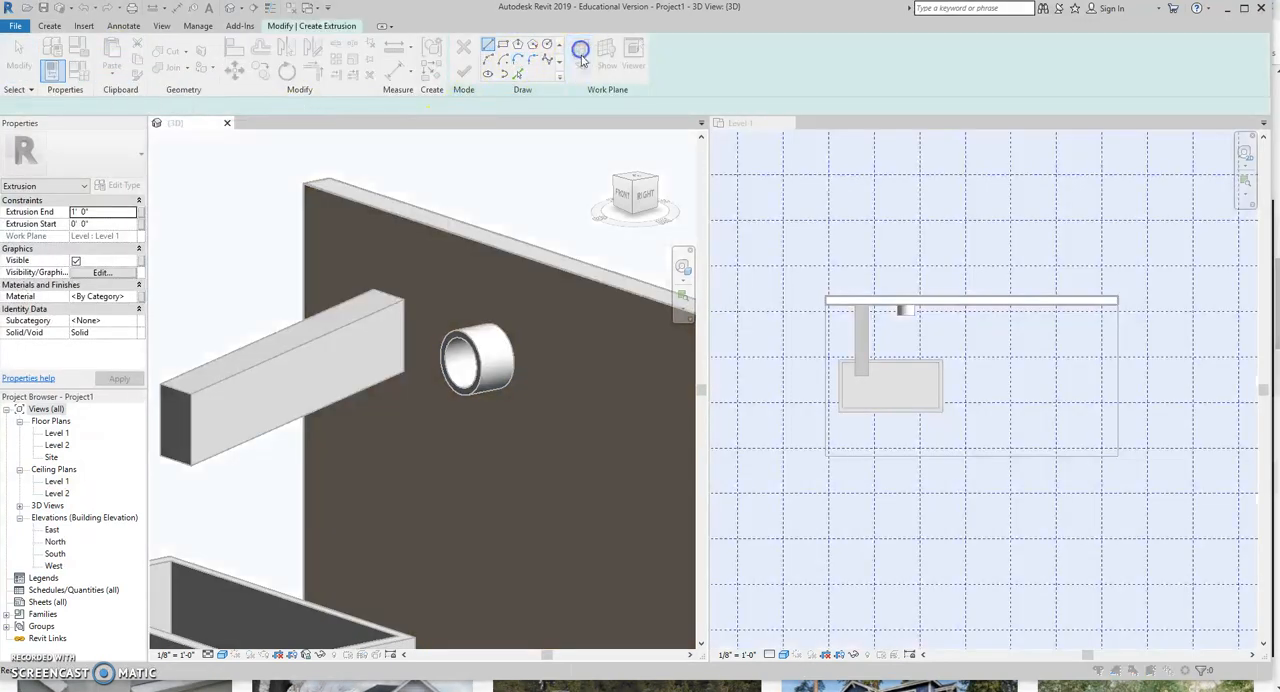
left_click(560, 362)
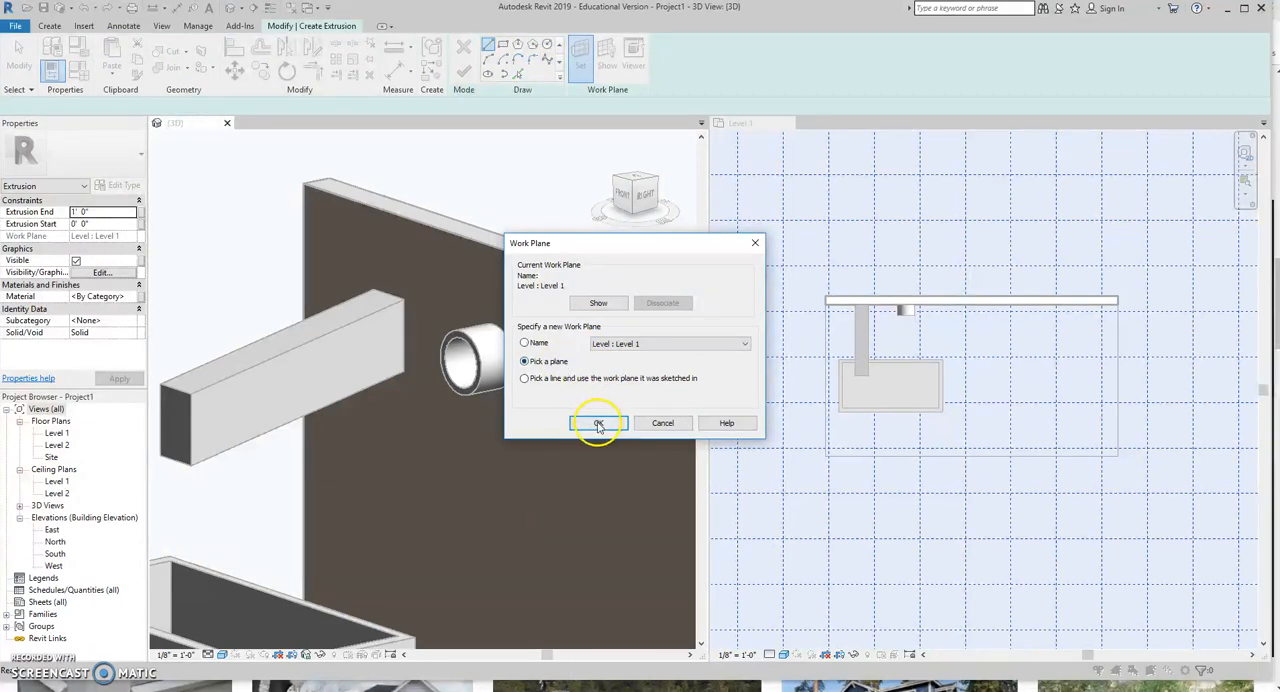
left_click(598, 424)
left_click(566, 274)
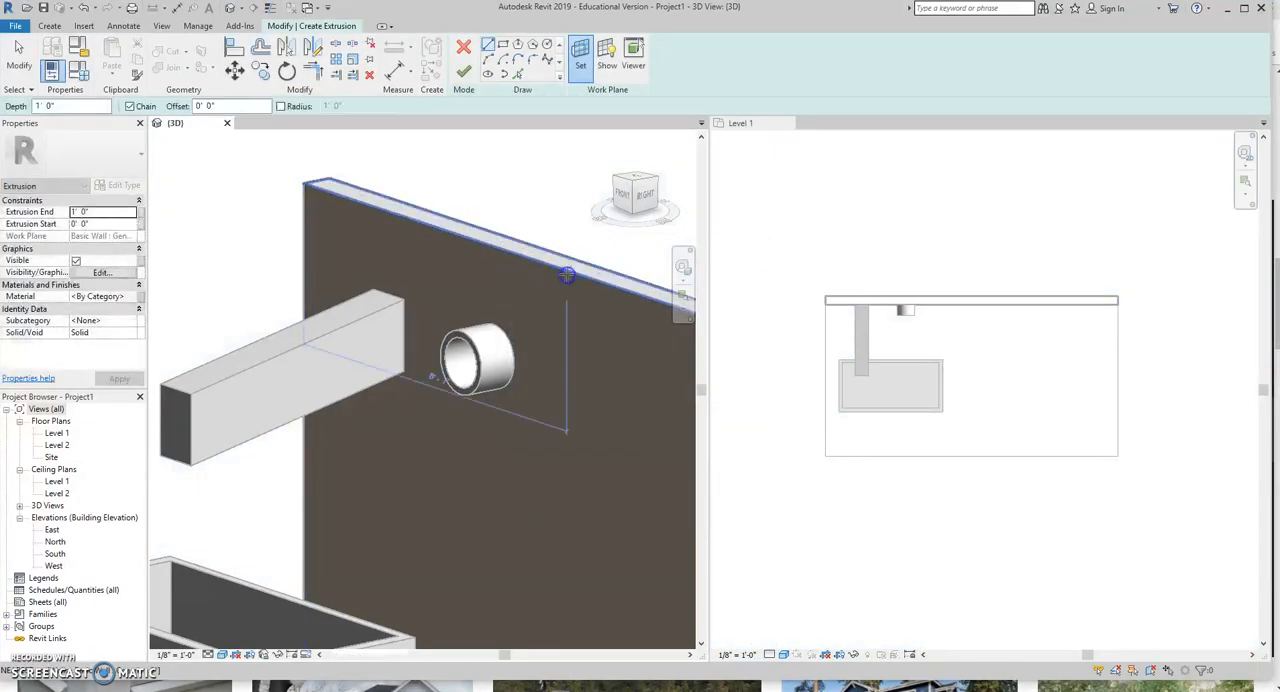
Sketch an upright rectangle about 1'-6" wide on the wall beside the round tube and finish the extrusion.
left_click(505, 75)
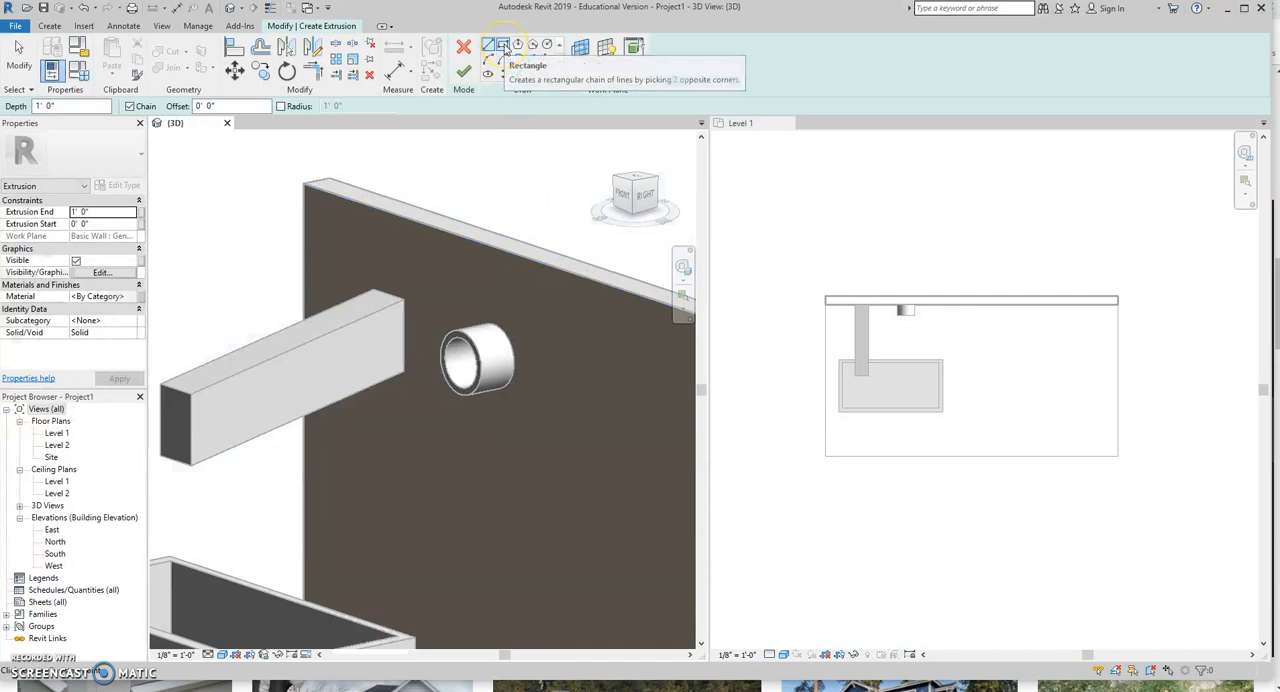
left_click(504, 47)
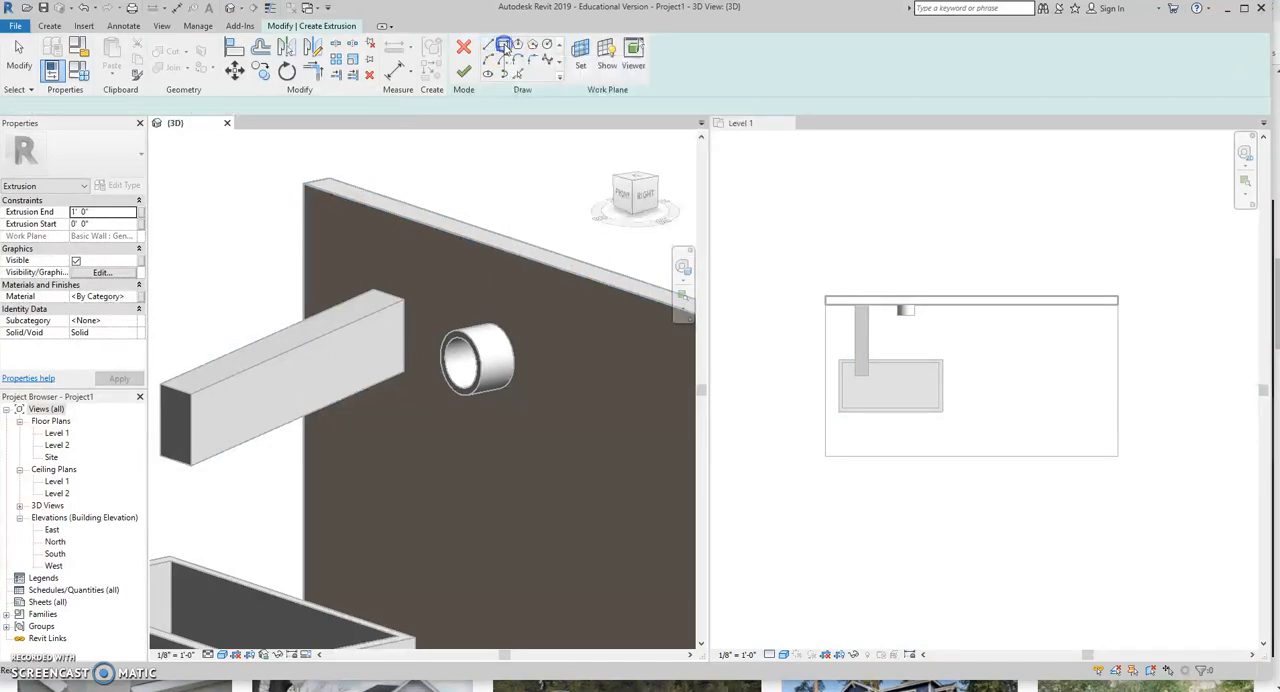
left_click(575, 342)
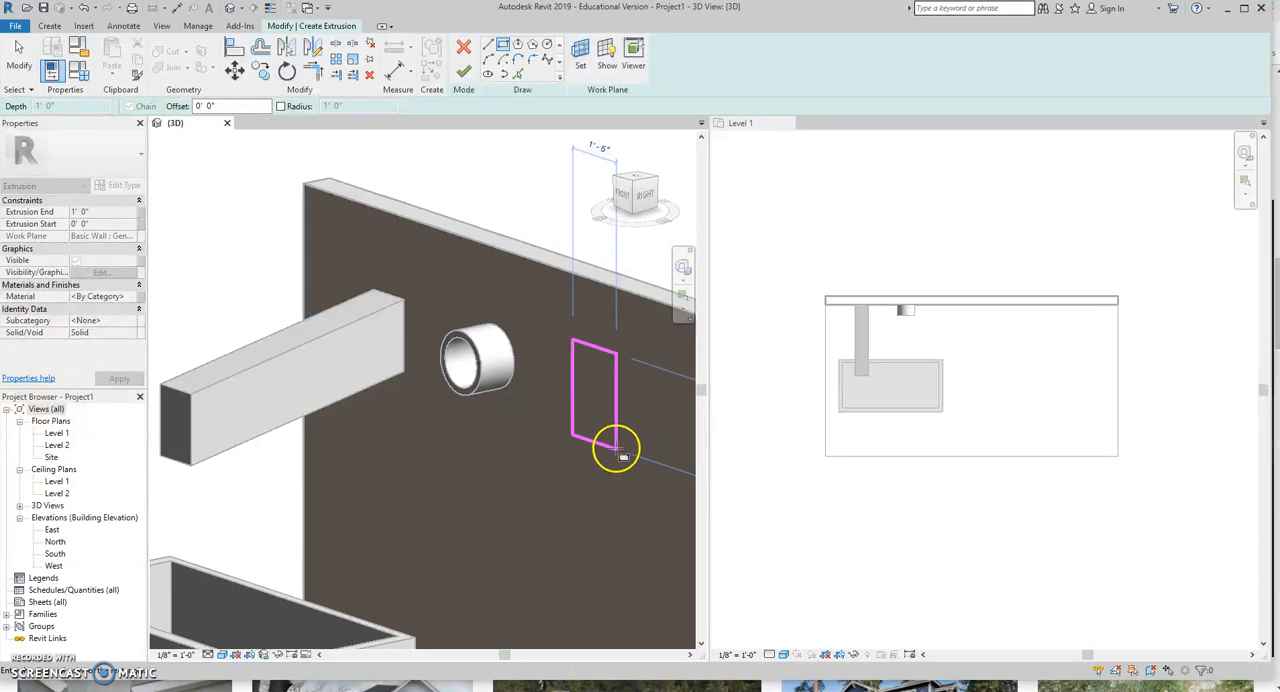
left_click(618, 450)
left_click(463, 71)
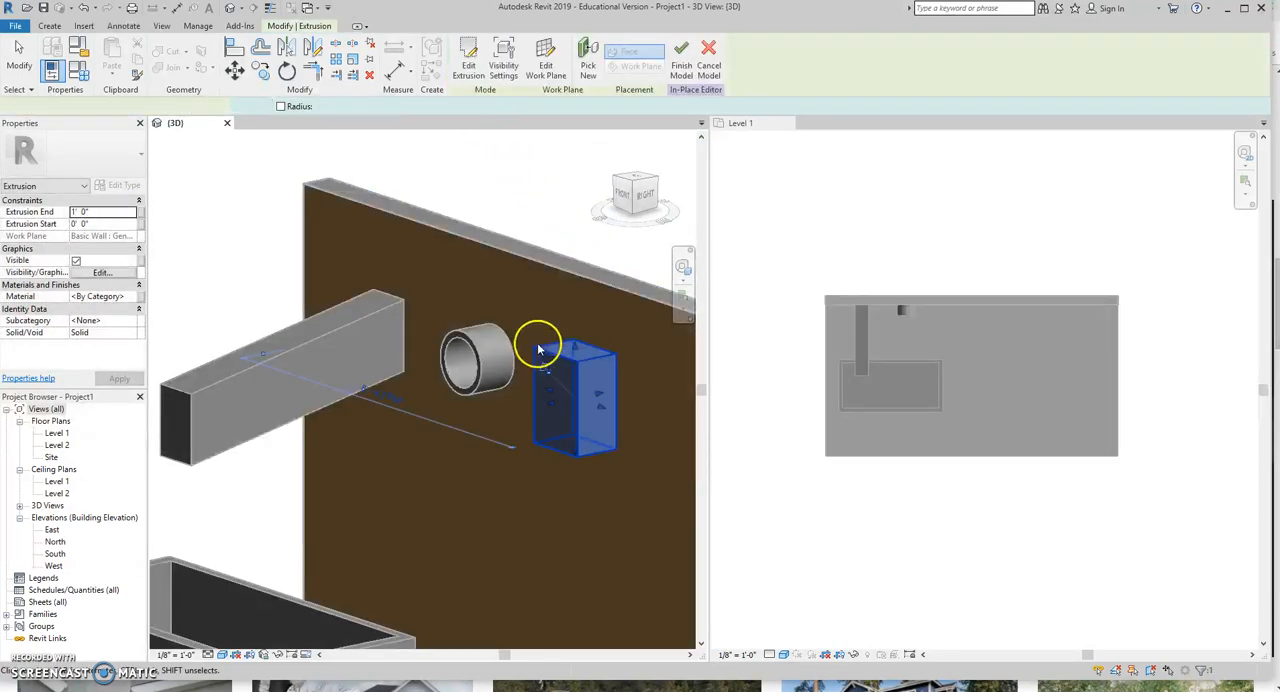
Extend the rectangular block's projection from the wall to about 1' 7 5/8" and finish the in-place model.
left_click(551, 404)
left_click_drag(551, 404, 567, 347)
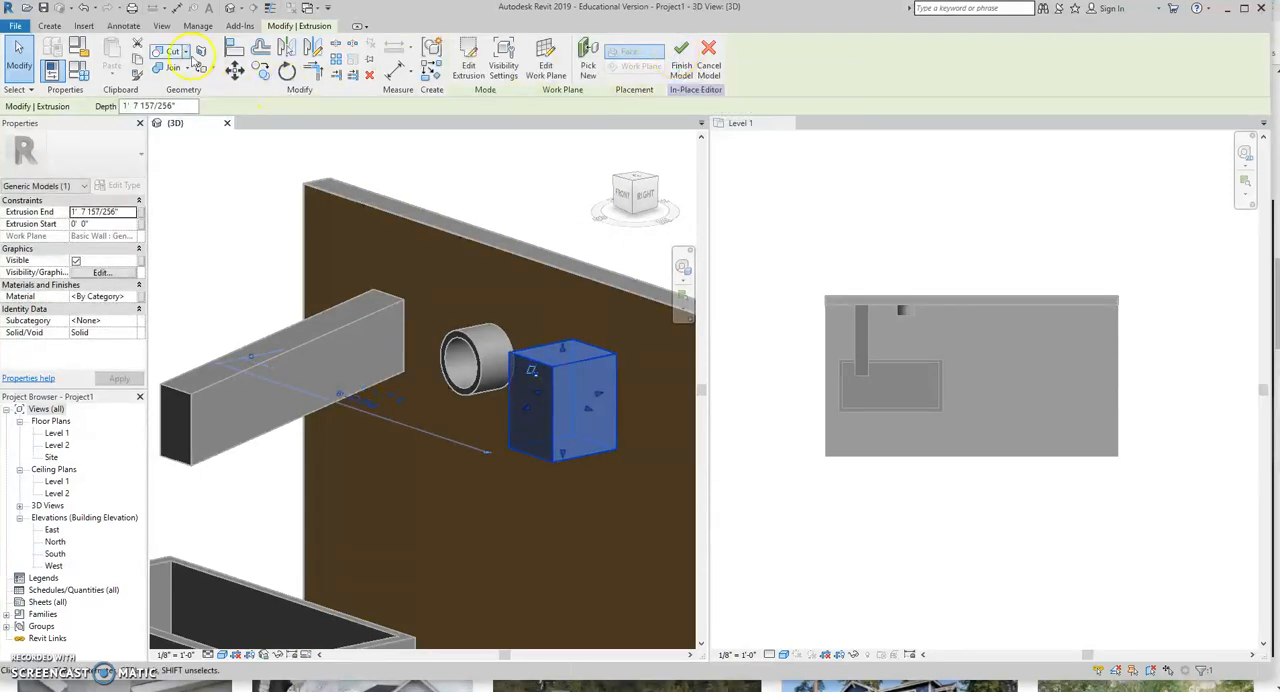
left_click(681, 62)
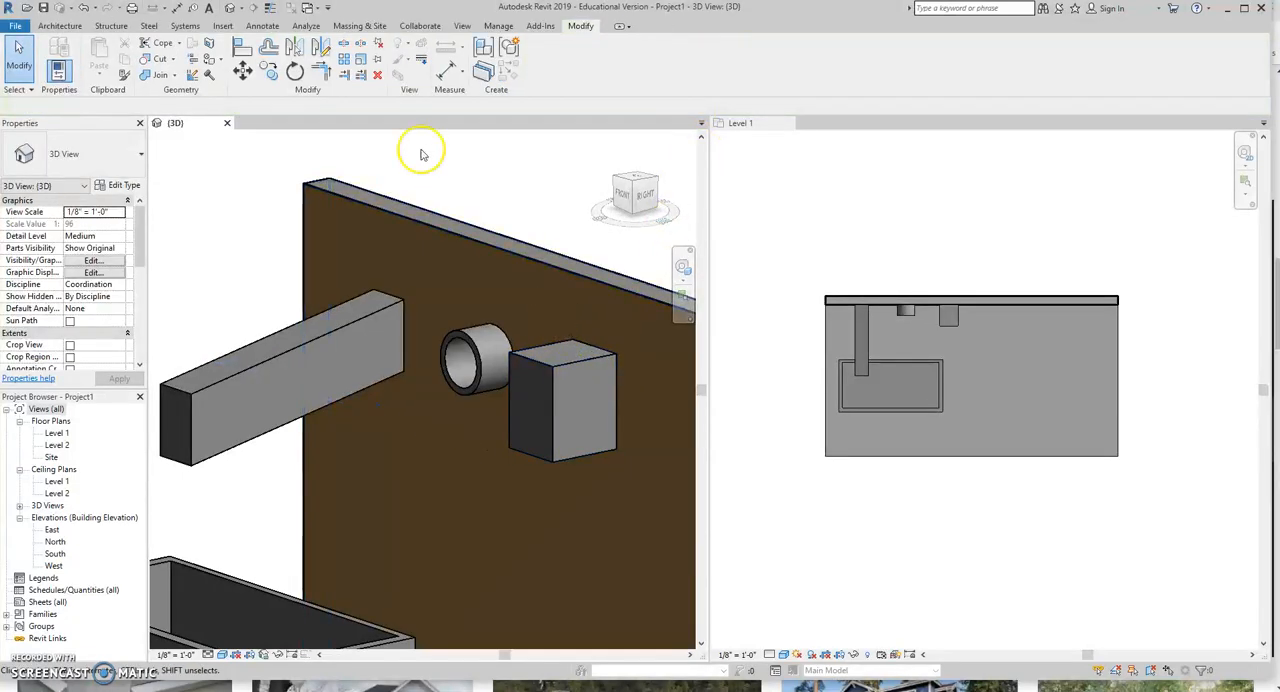
Edit the decorative molding block in place and start a void extrusion with its work plane picked on a face of the block.
left_click(566, 369)
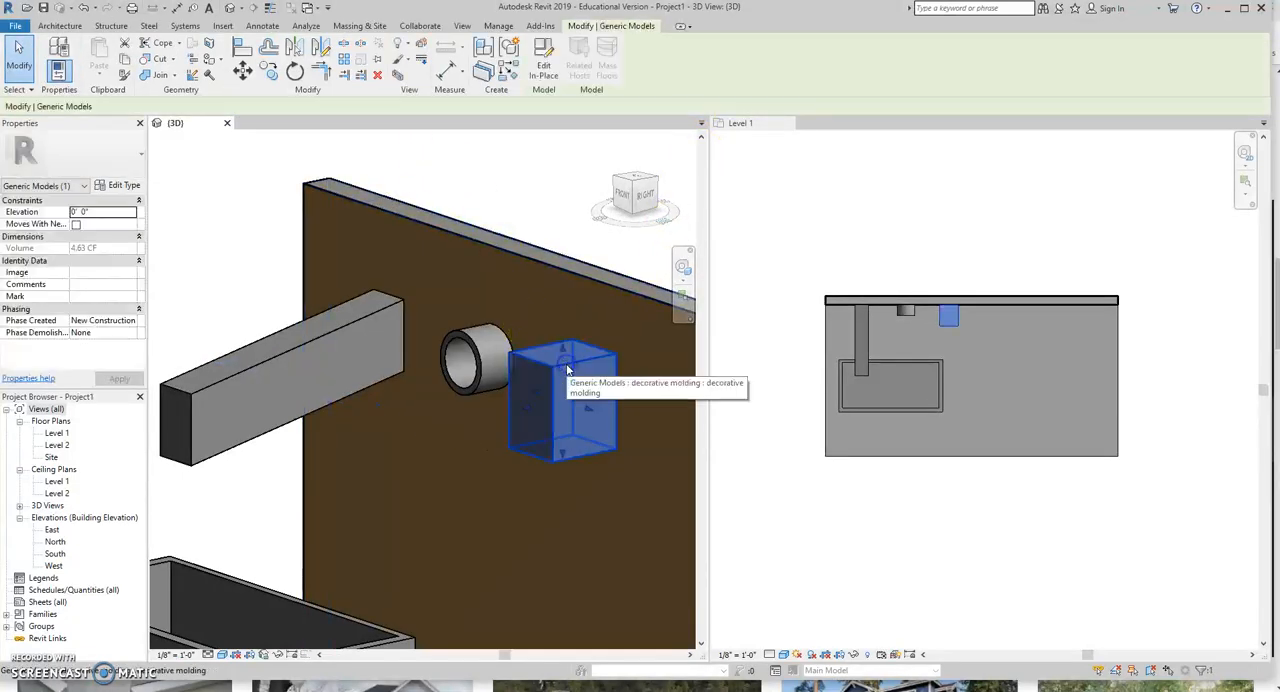
left_click(543, 62)
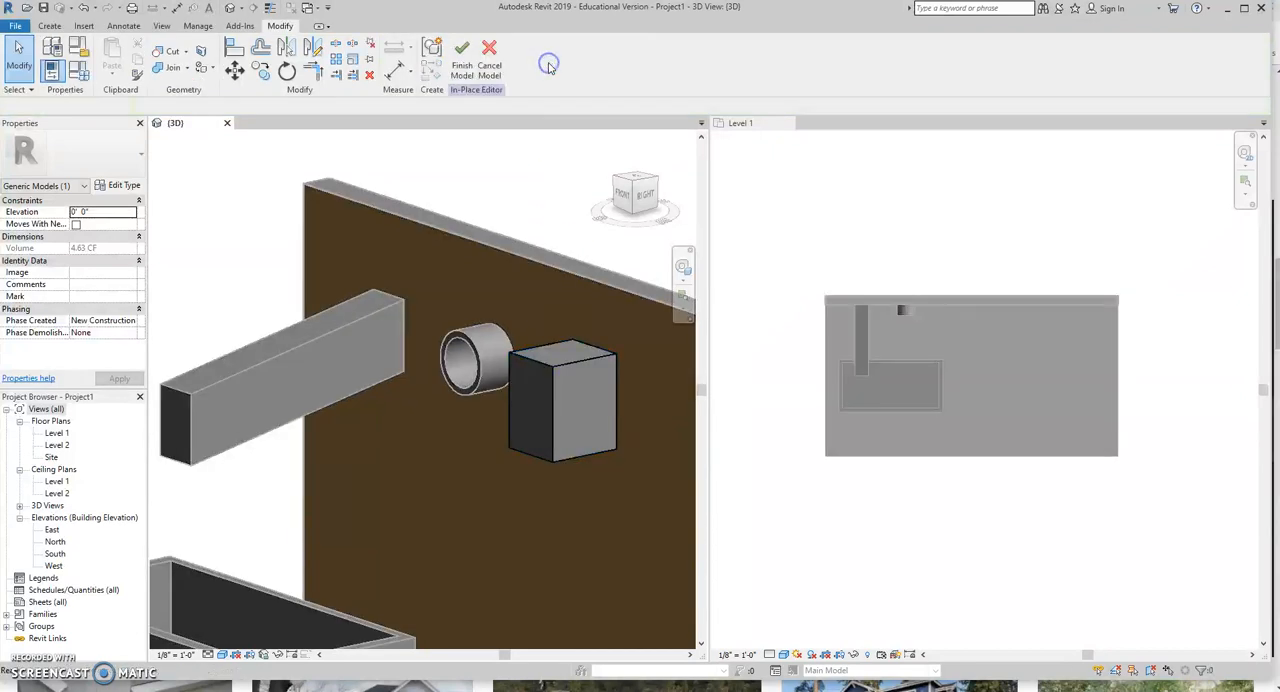
left_click(49, 25)
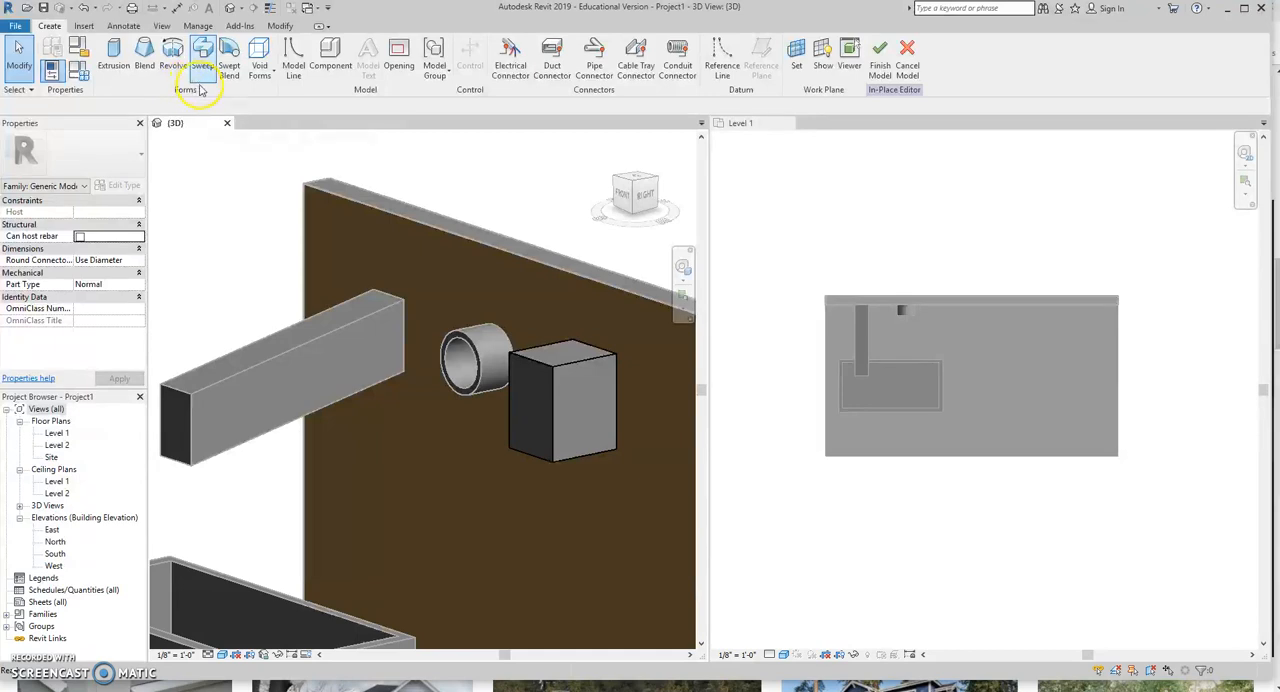
left_click(259, 52)
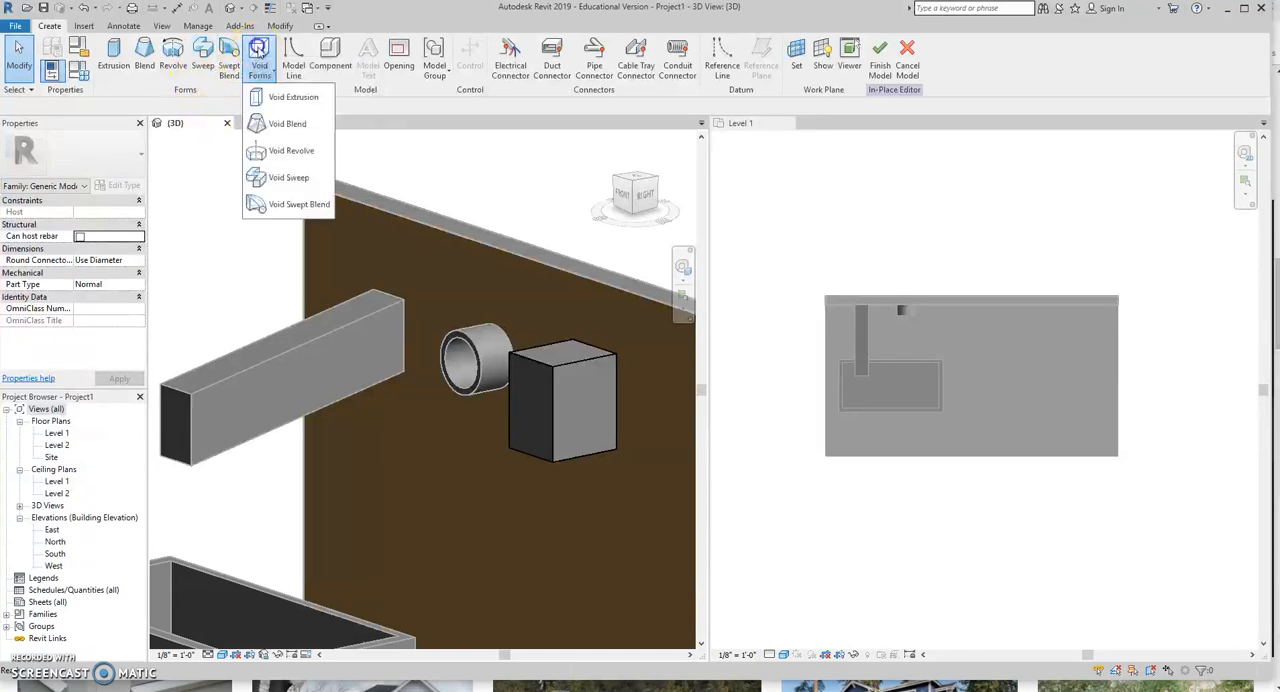
left_click(293, 97)
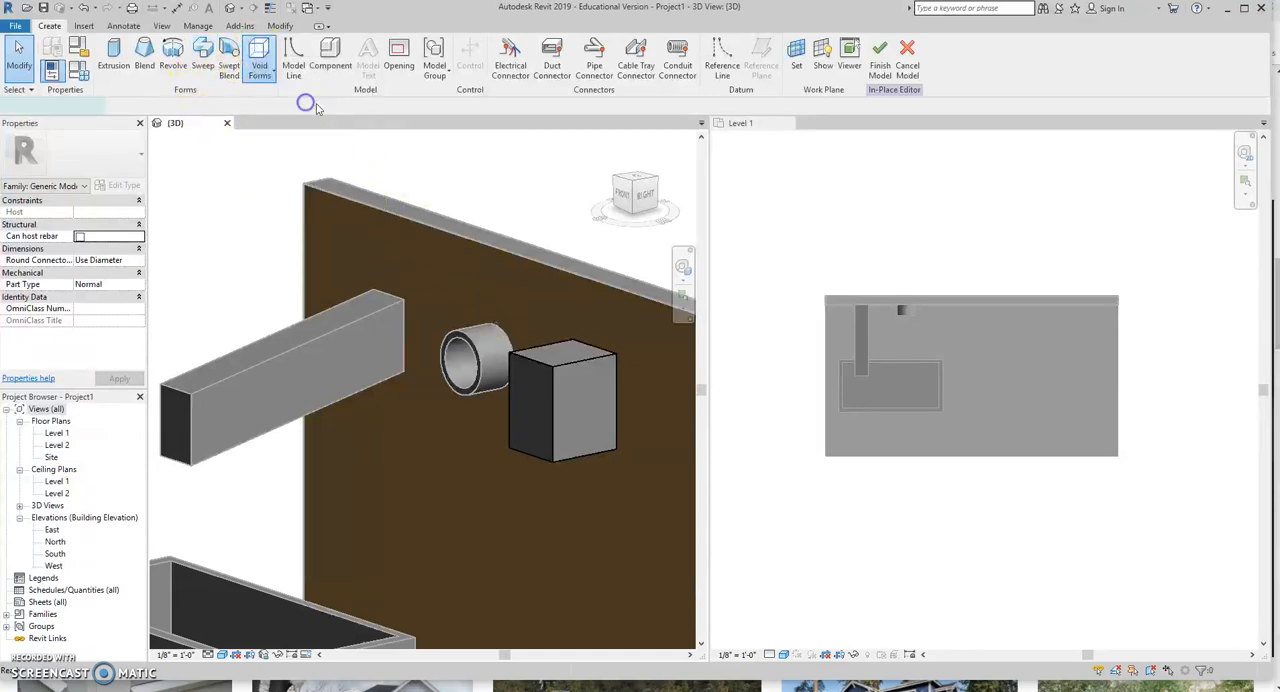
left_click(576, 60)
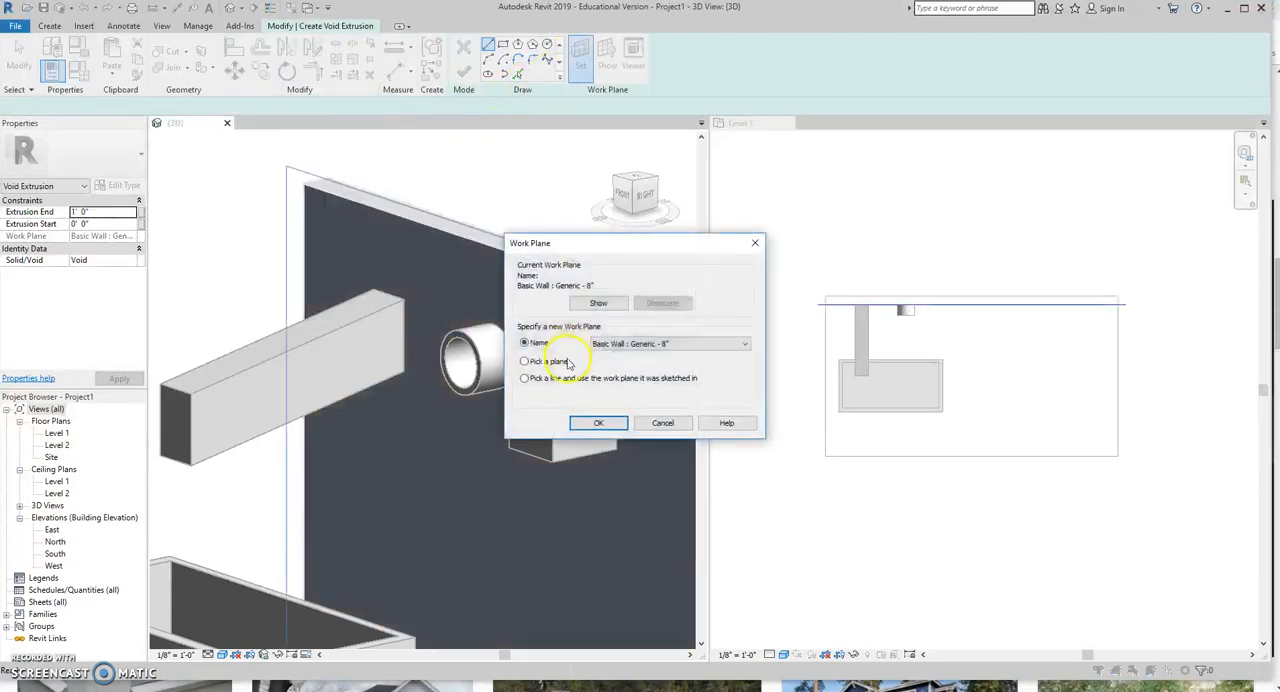
left_click(594, 422)
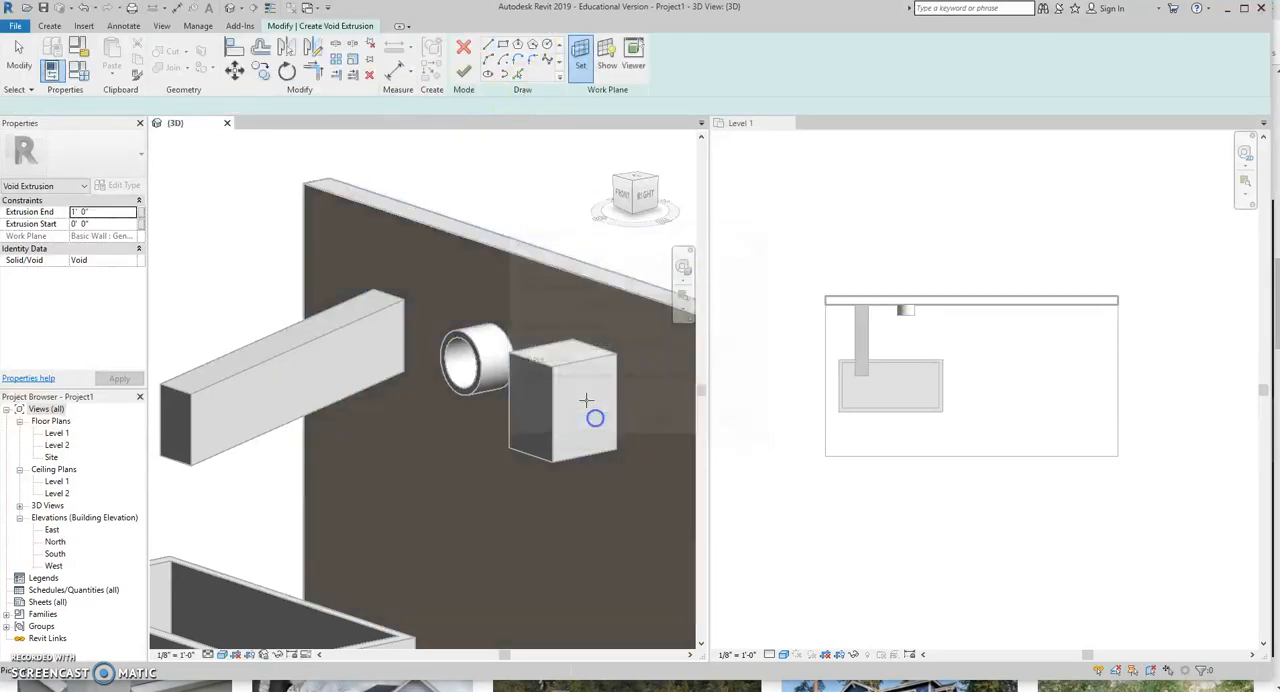
left_click(571, 362)
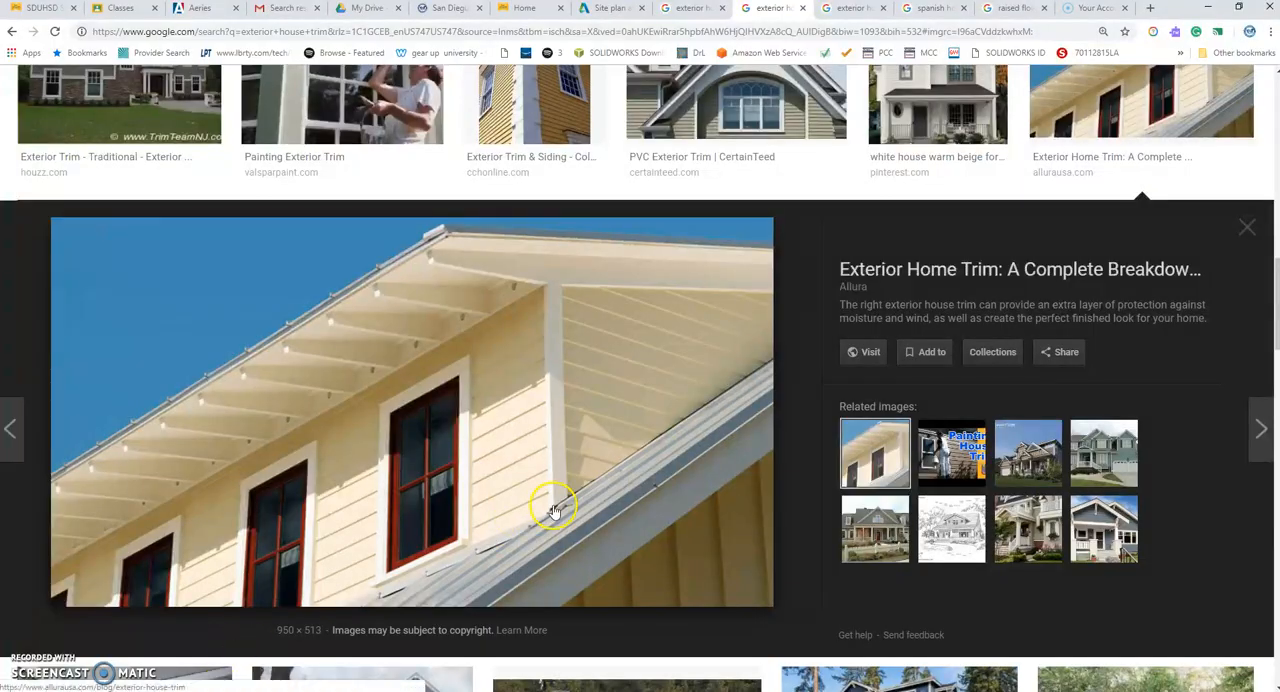
View the bracket and molding reference photo, then in Revit sketch a short upright line and a concave spline on the block's side face.
left_click(856, 9)
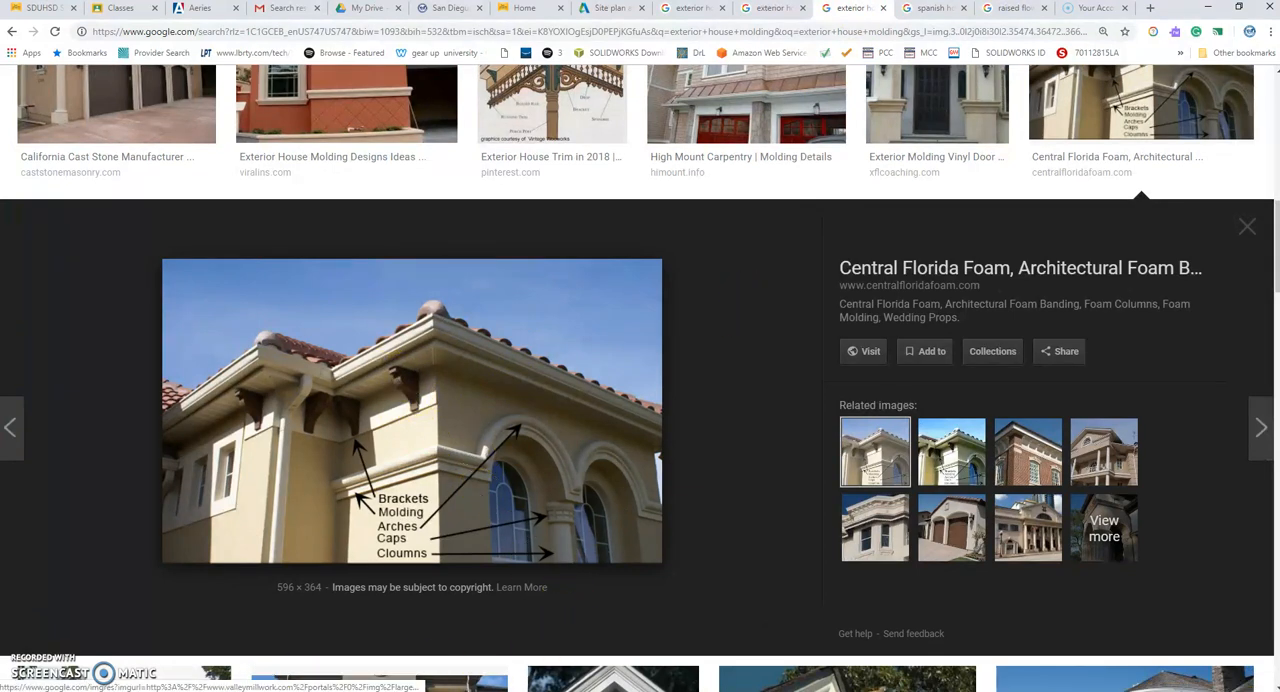
left_click(372, 690)
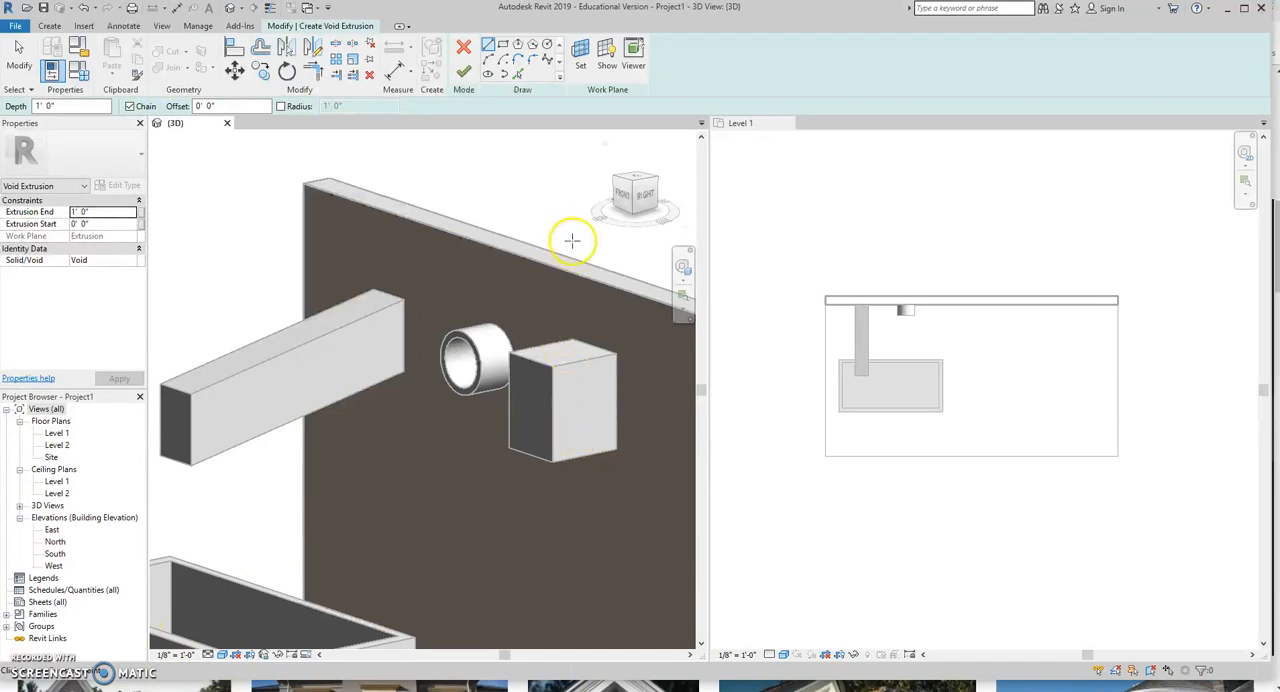
left_click(489, 47)
left_click(603, 452)
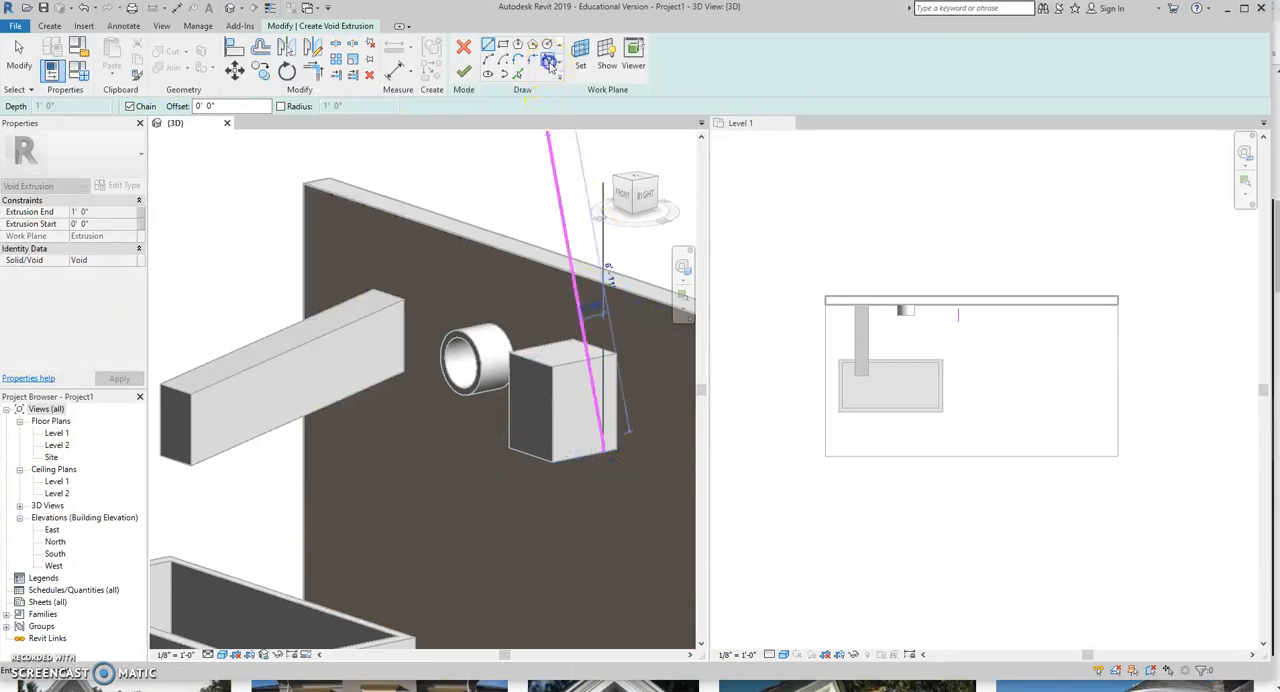
left_click(549, 62)
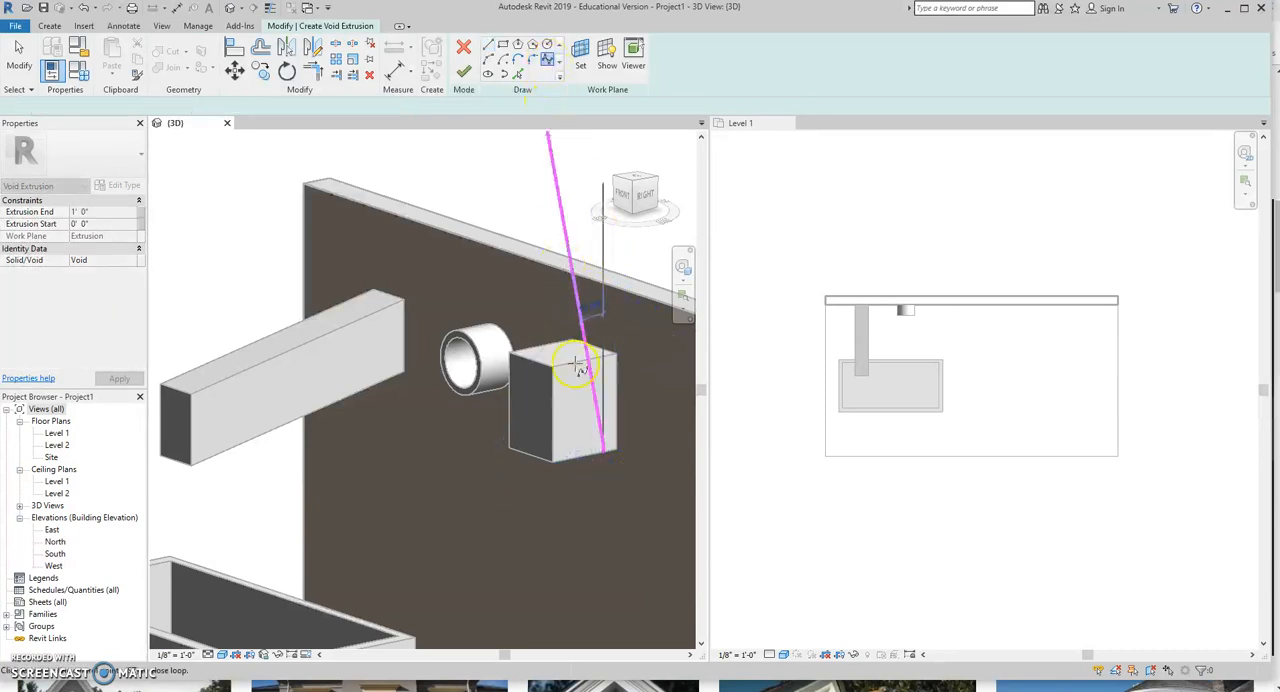
left_click(575, 438)
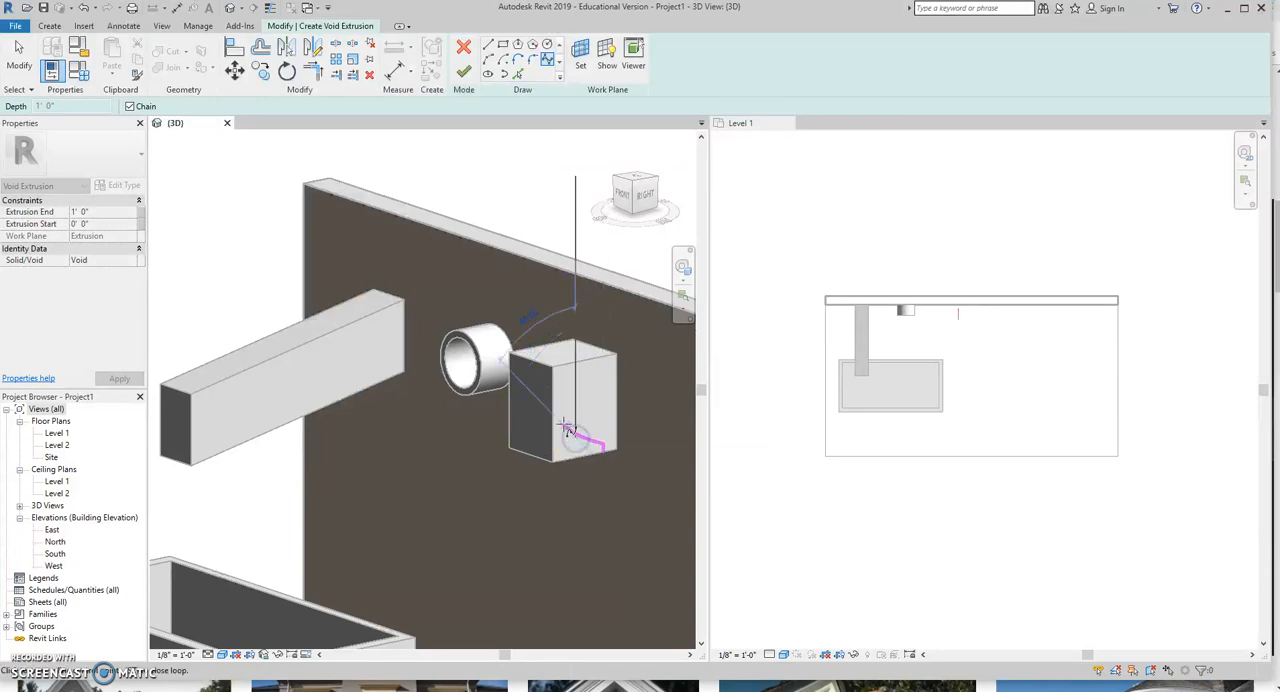
left_click(564, 415)
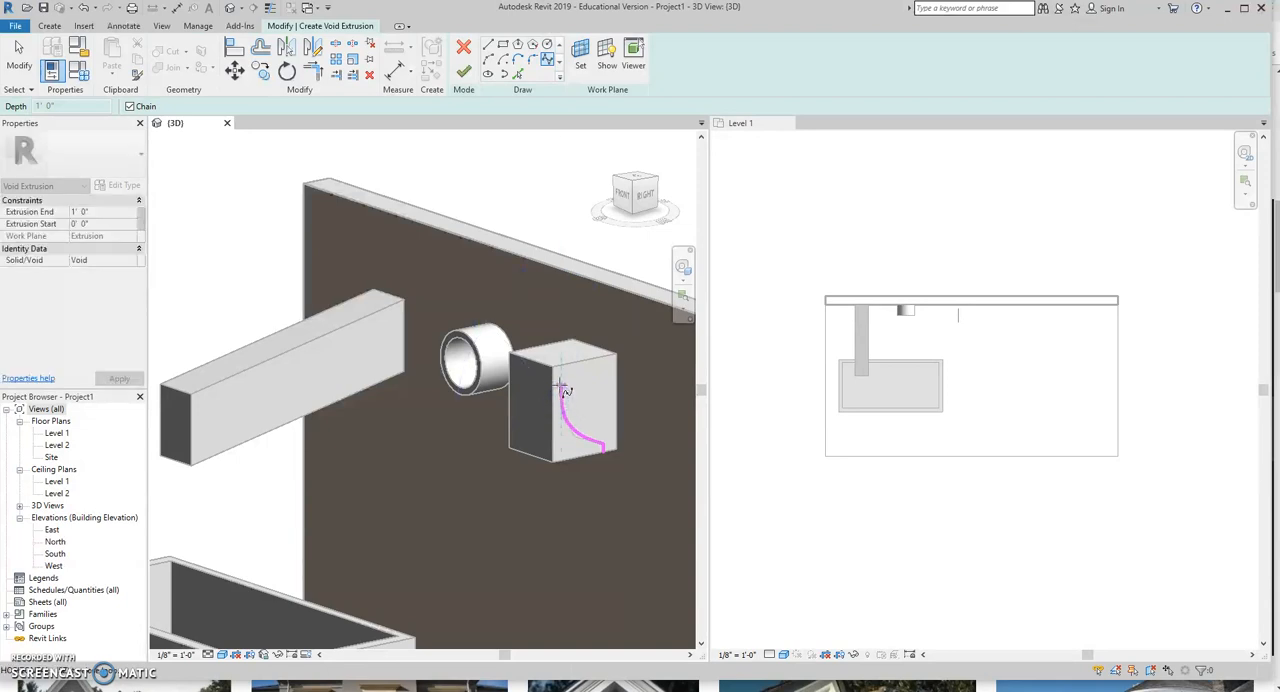
Close the void profile with straight lines to the block's outer edge and along its outer and bottom edges, and finish the sketch.
left_click(490, 47)
left_click(561, 378)
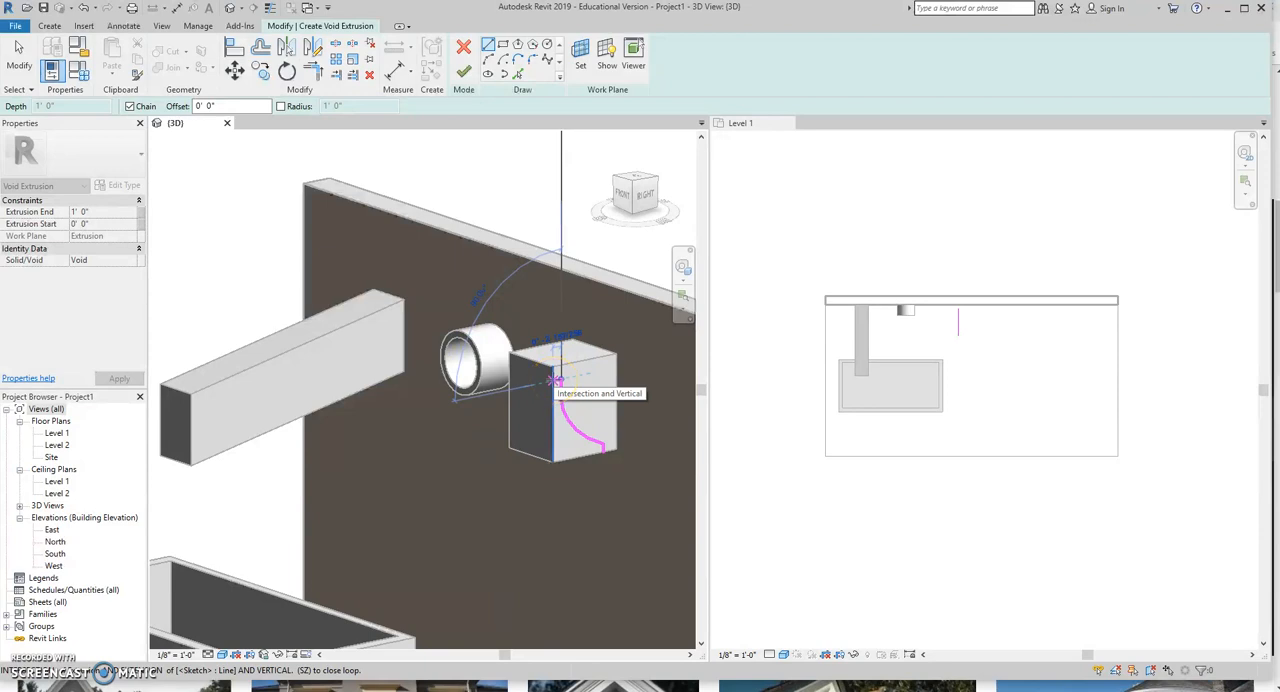
left_click(556, 460)
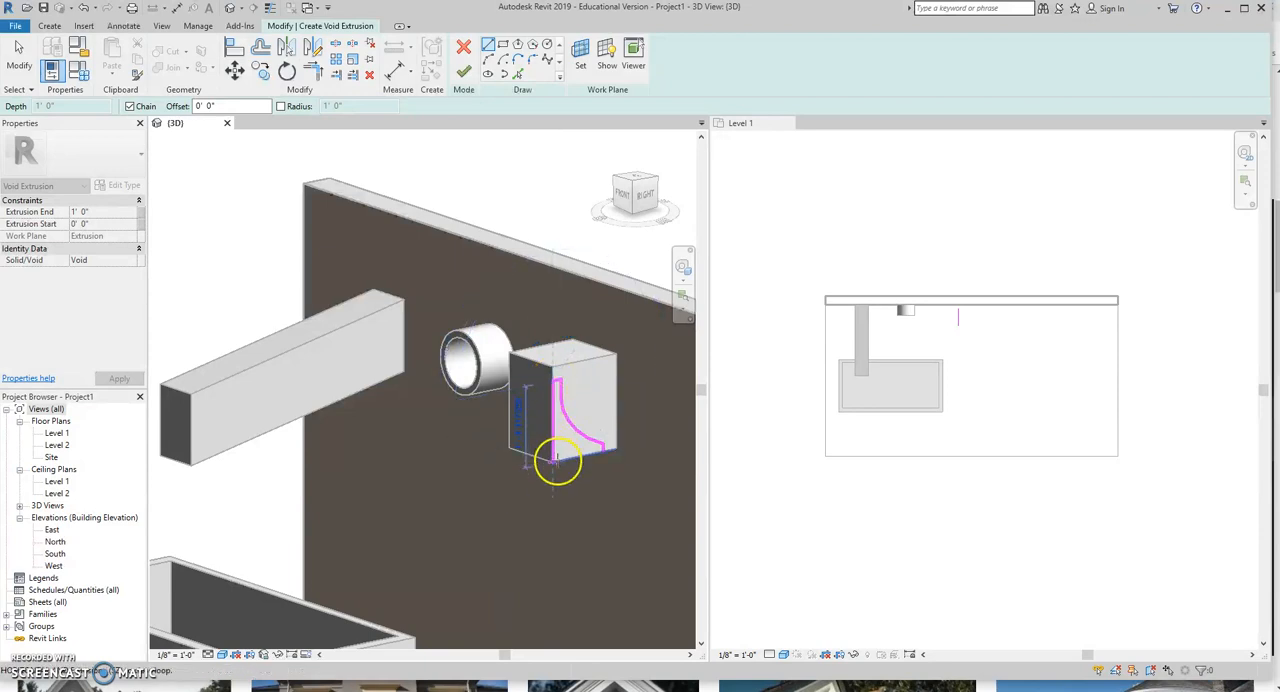
left_click(604, 452)
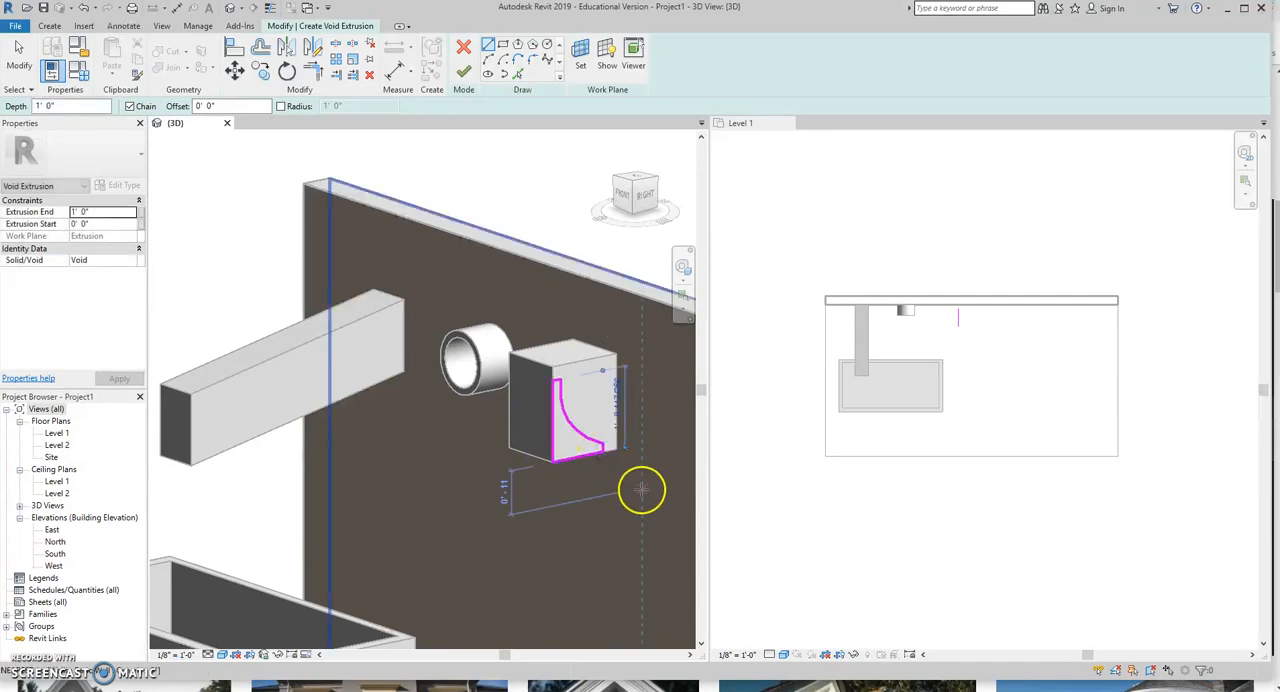
left_click(463, 75)
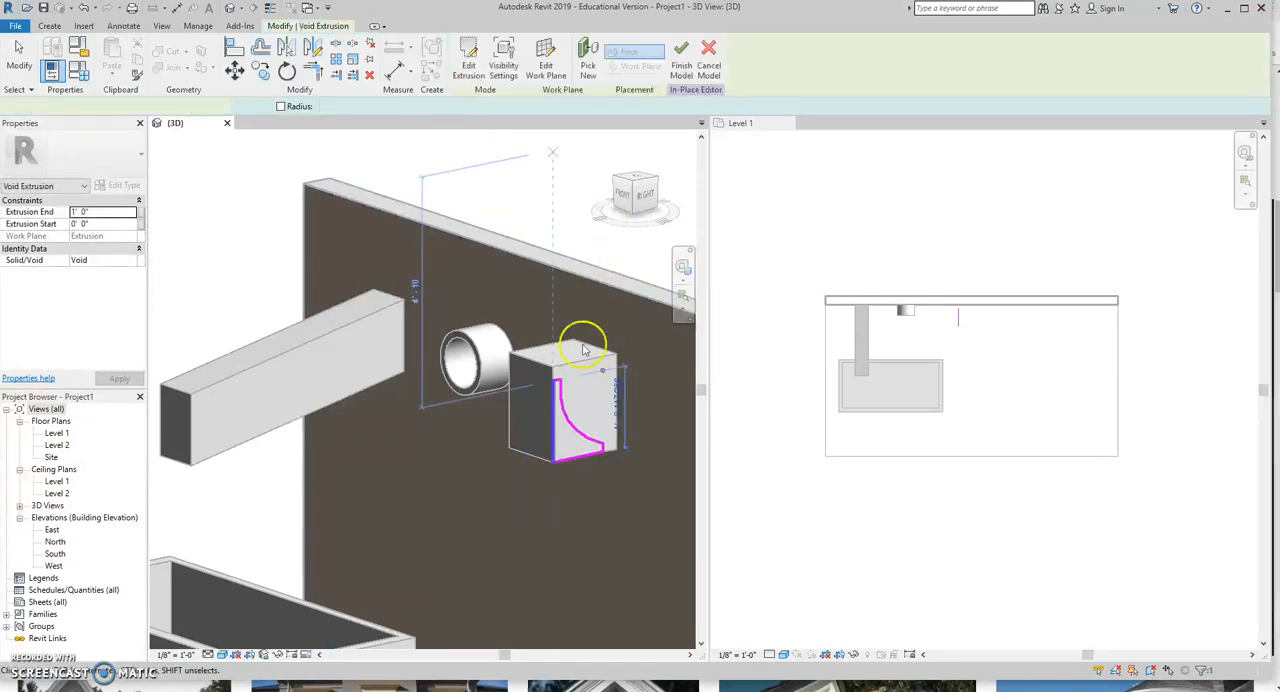
Extend the void through the block's full width to about 1' 8 1/32" and finish the in-place model.
left_click(528, 423)
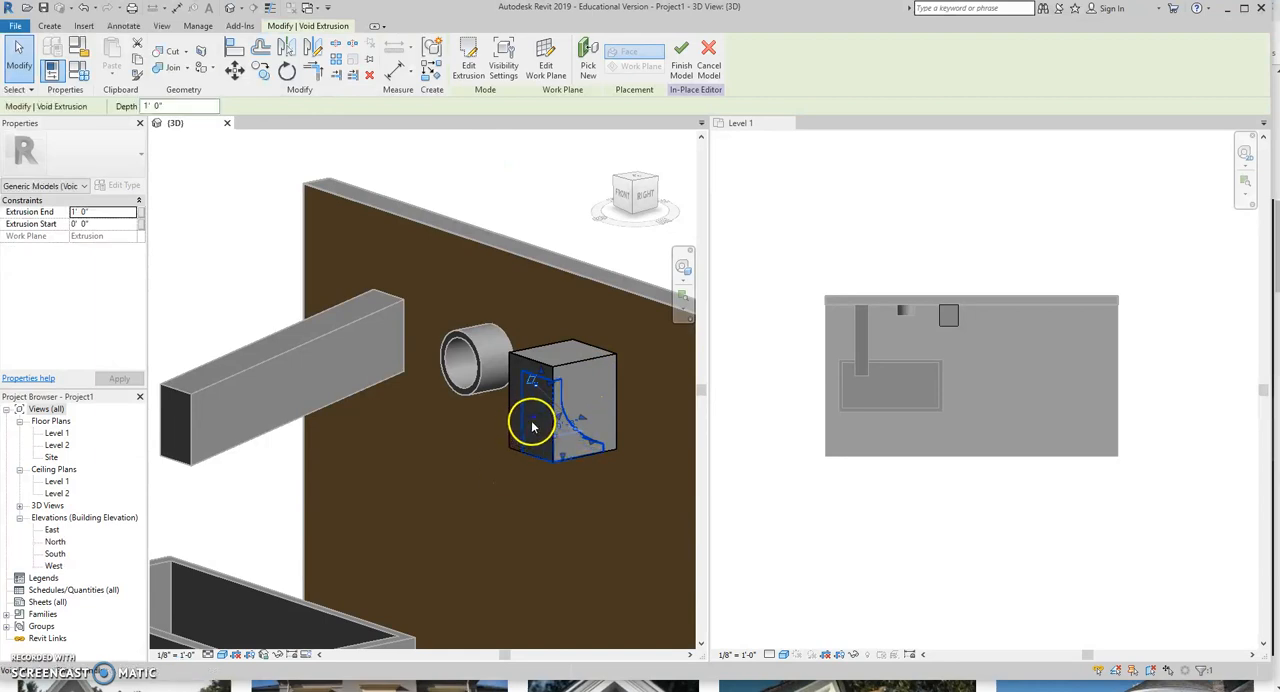
left_click_drag(545, 408, 522, 414)
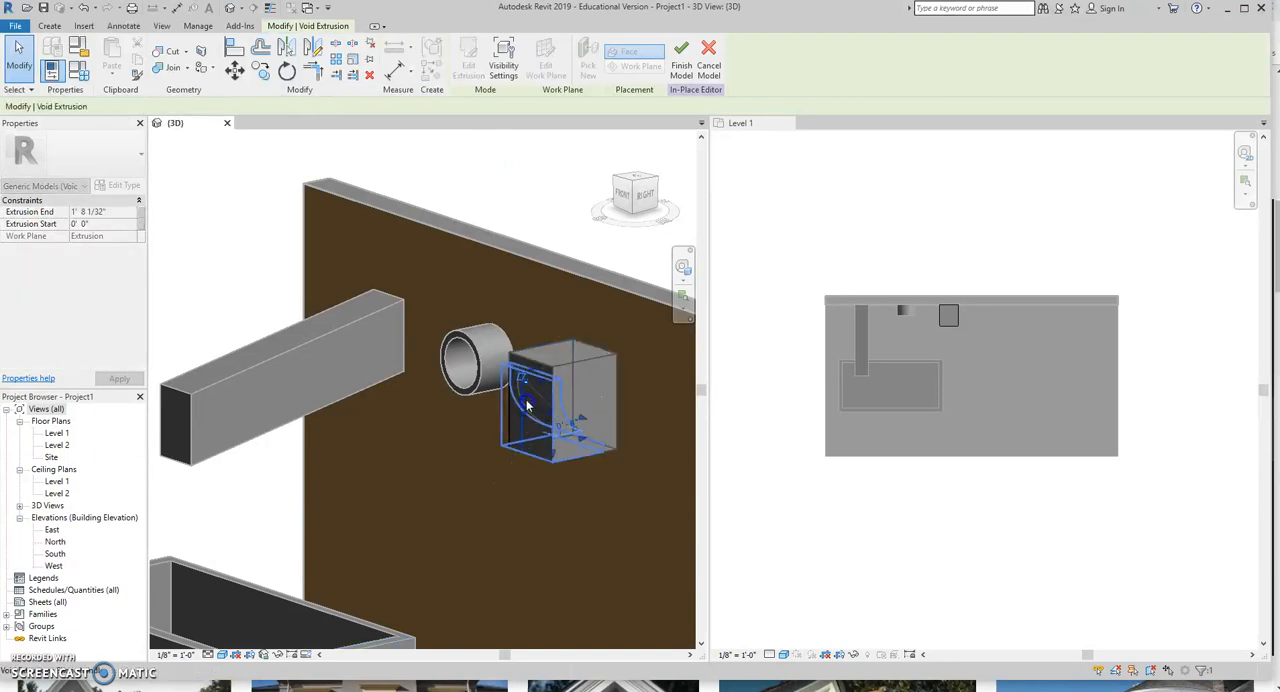
left_click(681, 60)
scroll(606, 455, "down", 4)
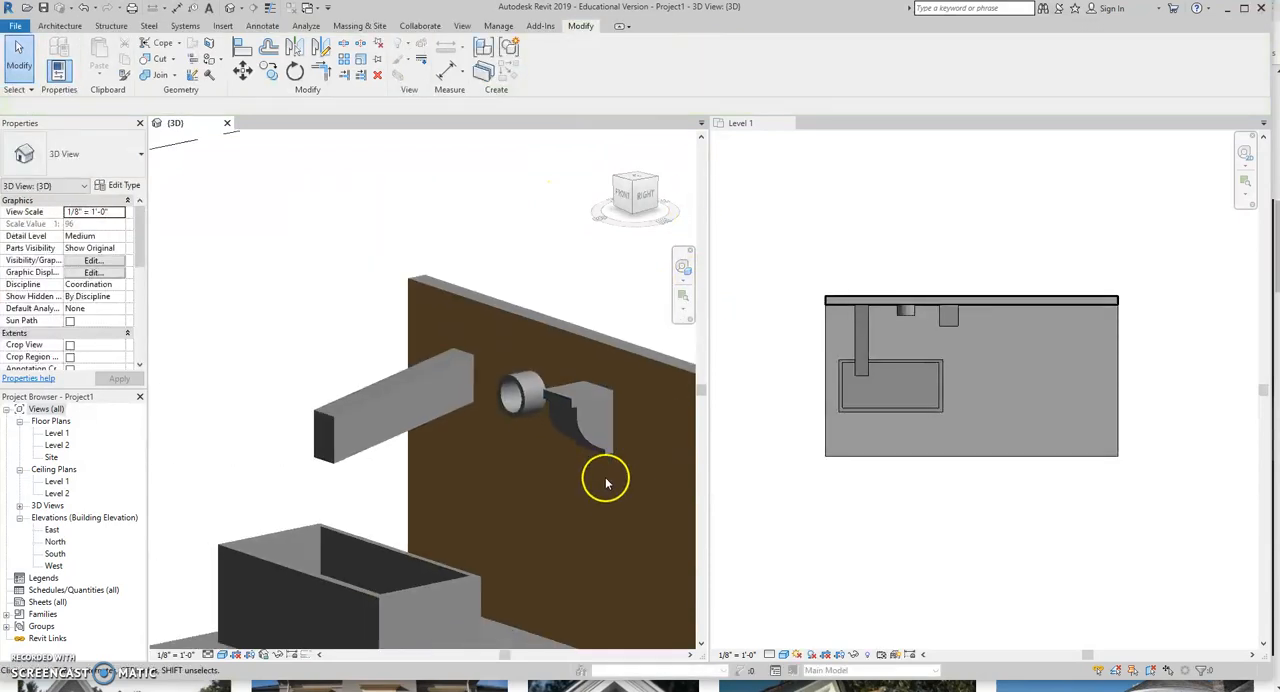
scroll(602, 509, "up", 1)
scroll(602, 509, "down", 1)
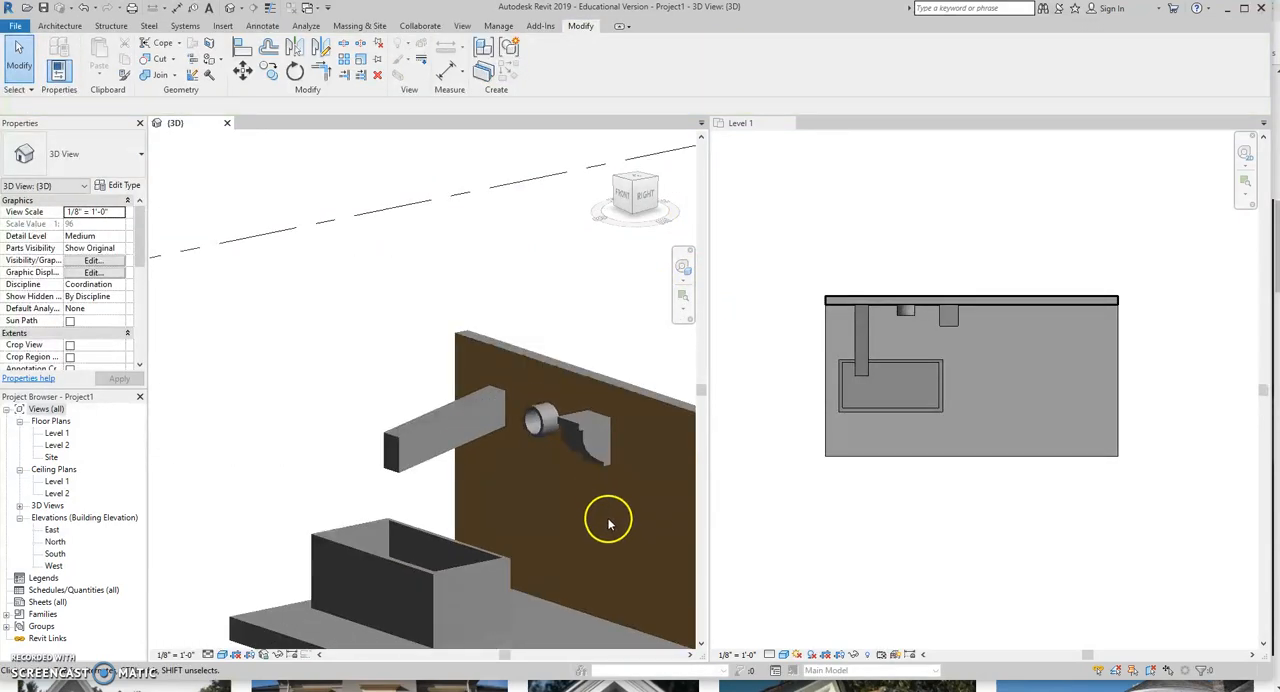